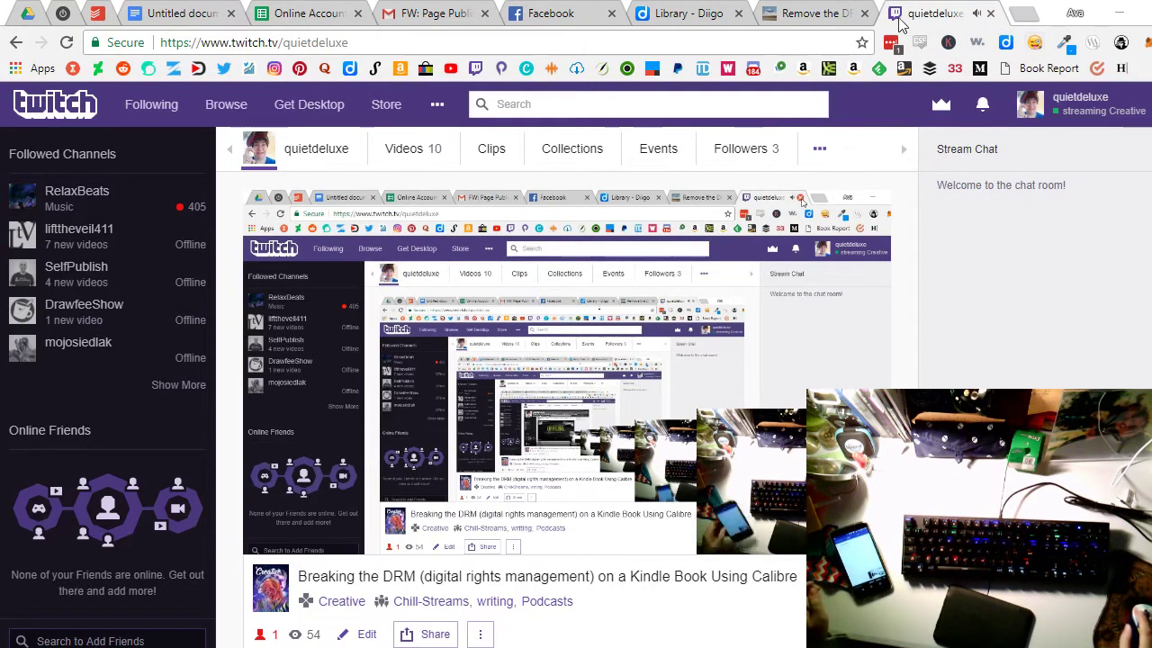
# Step: Open Amazon in a new browser tab and bring up the list of digital orders
pyautogui.click(812, 14)
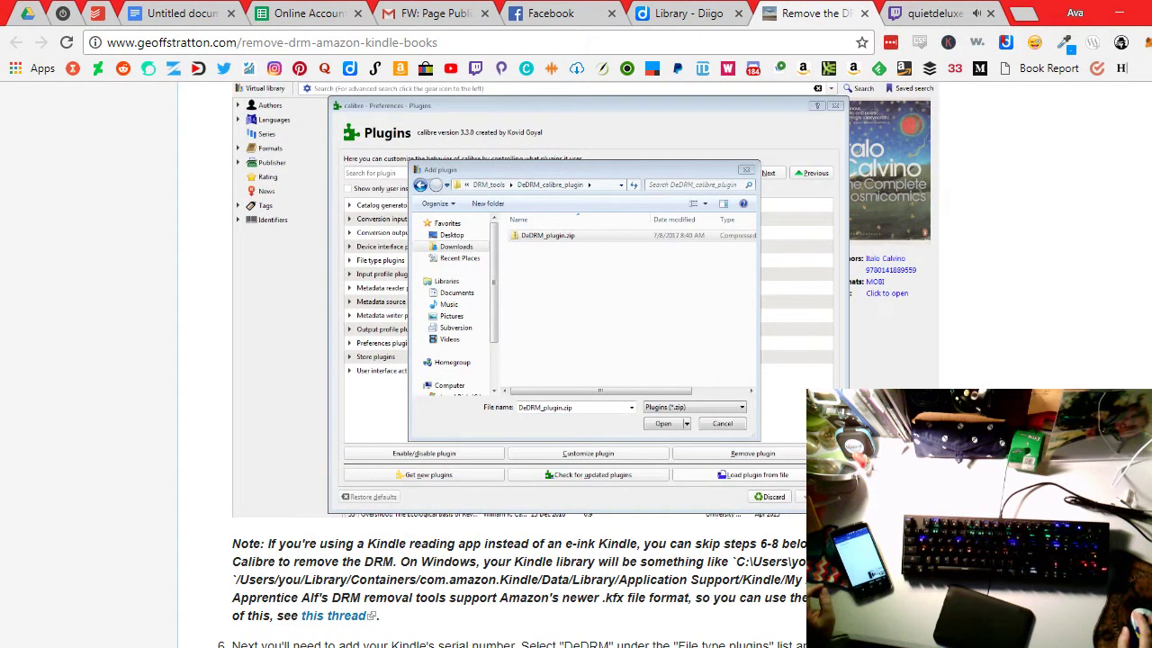
pyautogui.click(1026, 16)
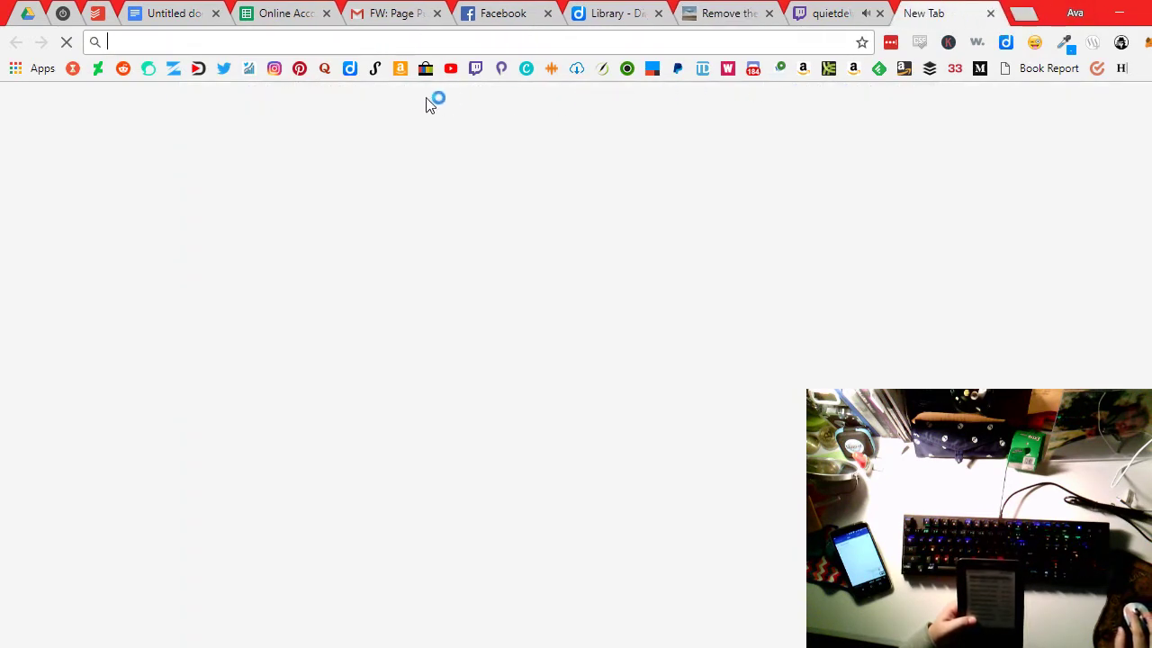
pyautogui.click(398, 70)
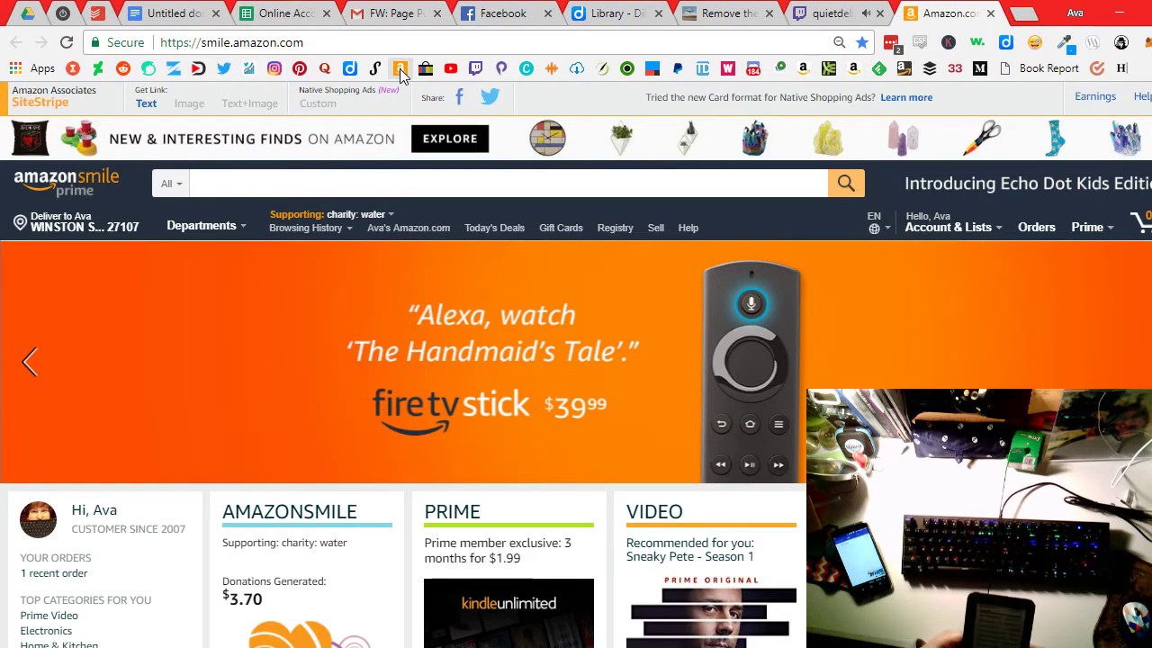
pyautogui.click(1039, 226)
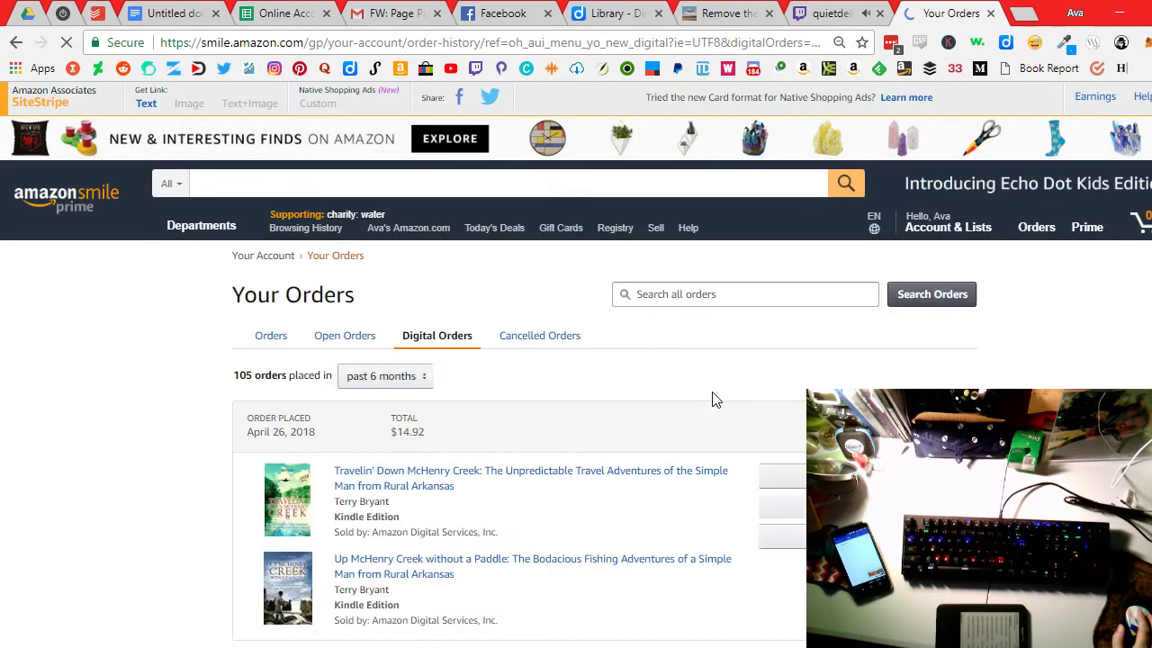
pyautogui.scroll(-1, 635, 425)
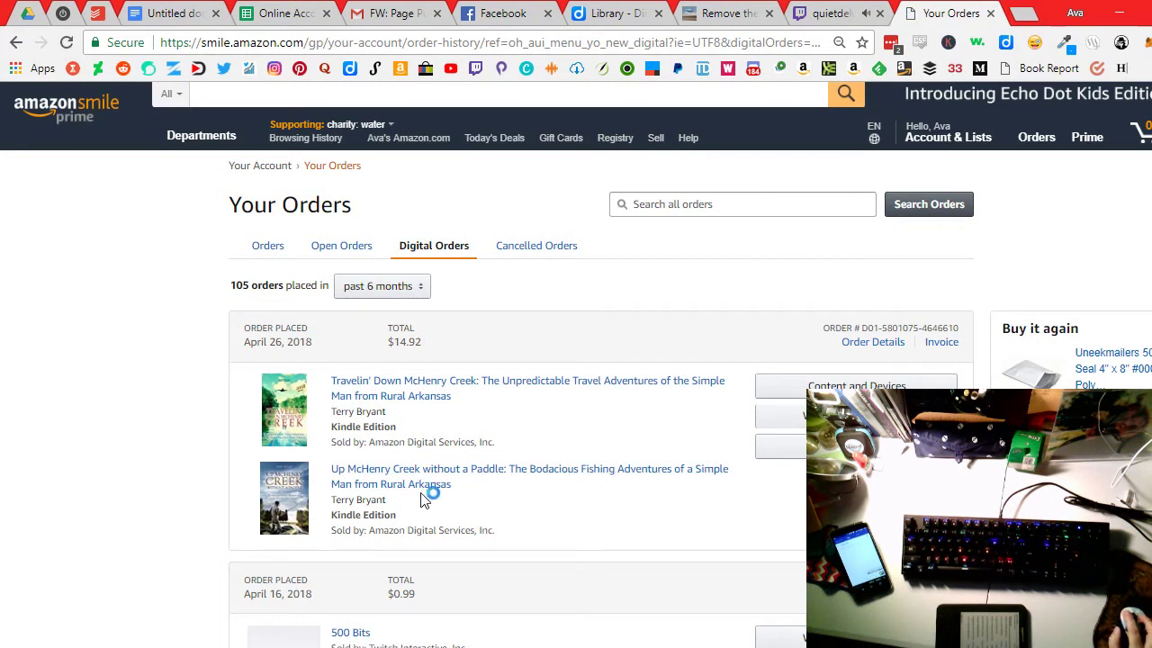
pyautogui.click(574, 474)
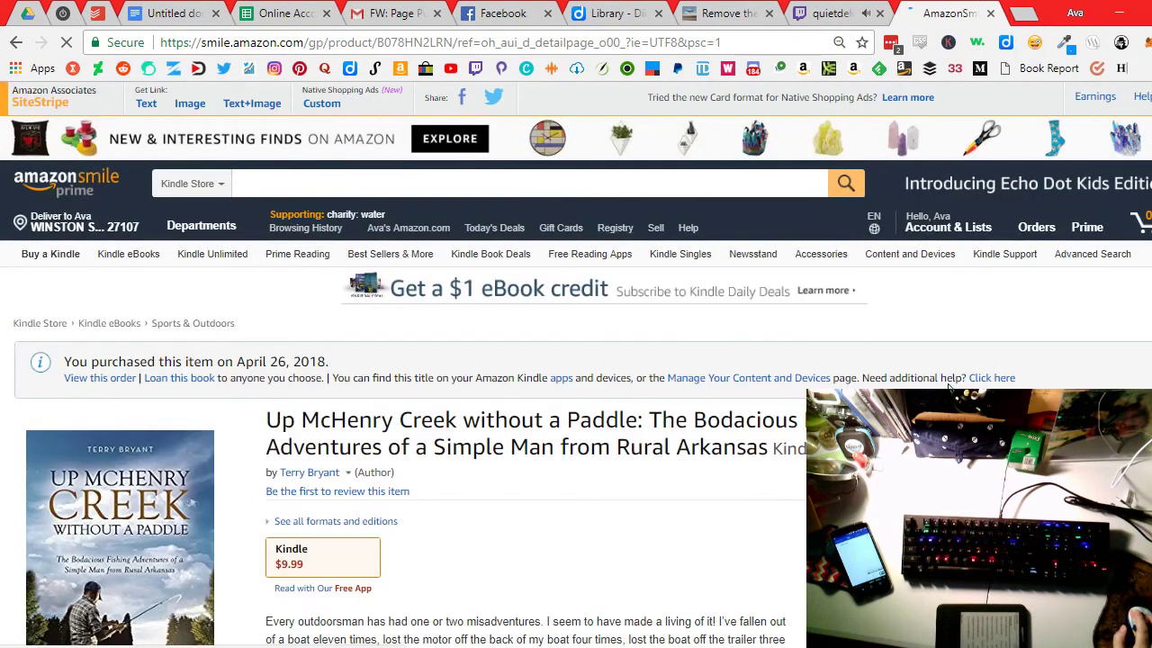
pyautogui.scroll(-1, 936, 367)
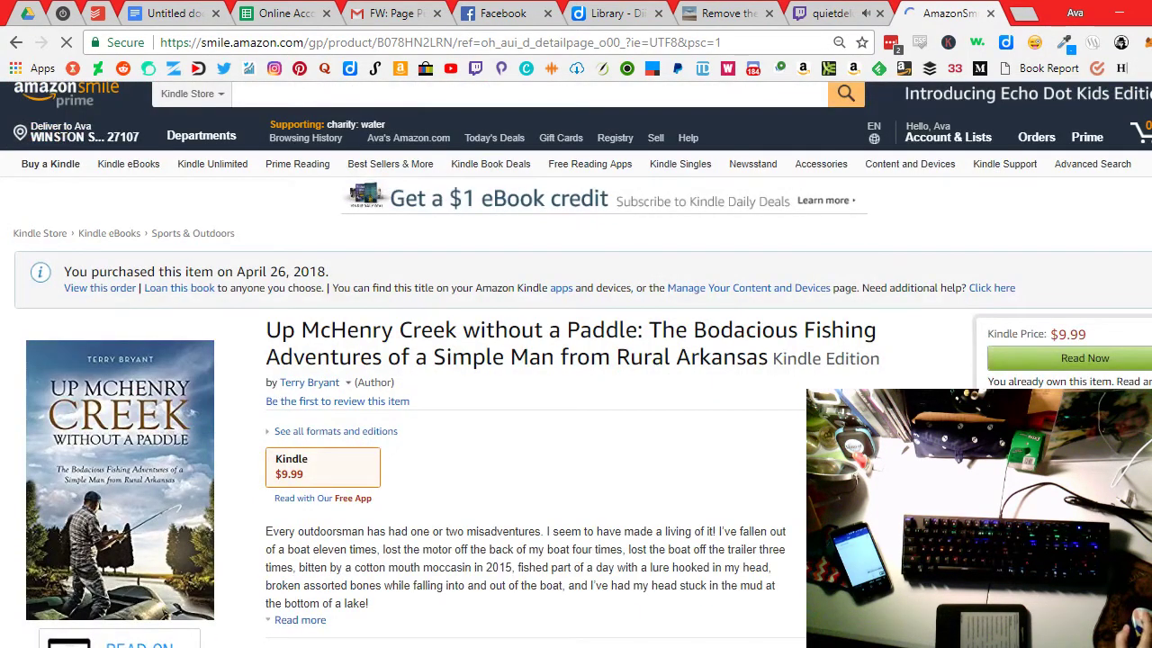
pyautogui.hotkey('alt', 'Left')
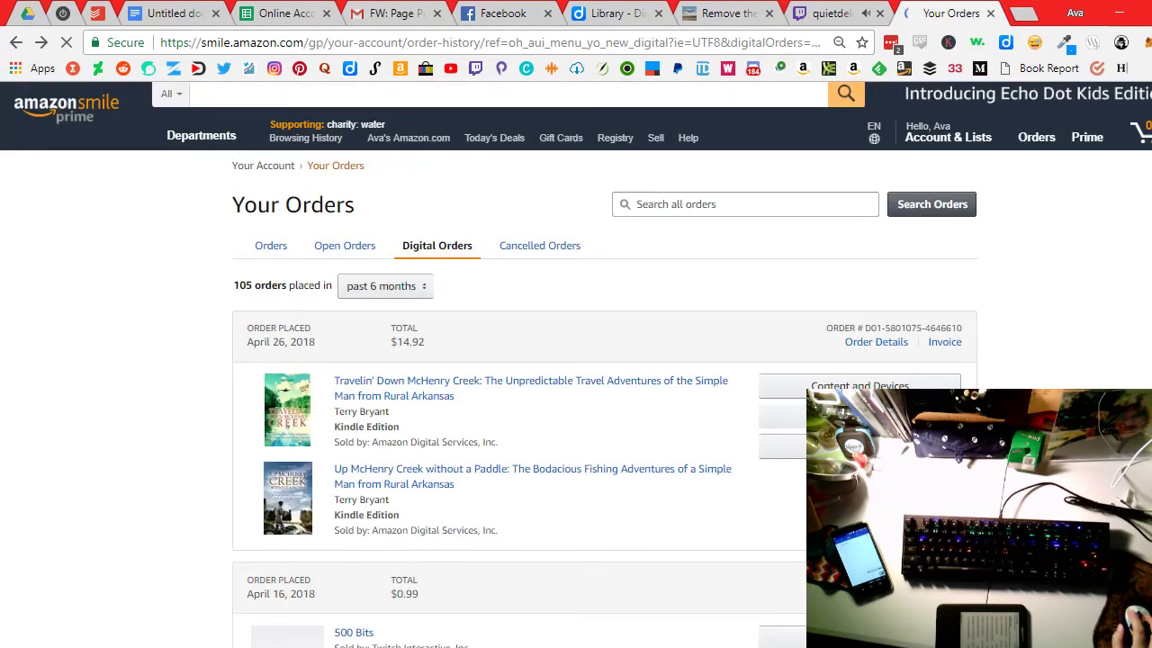
# Step: Go to Manage Your Content and Devices from the April 26, 2018 order and show the actions for "Up McHenry Creek without a Paddle"
pyautogui.click(859, 381)
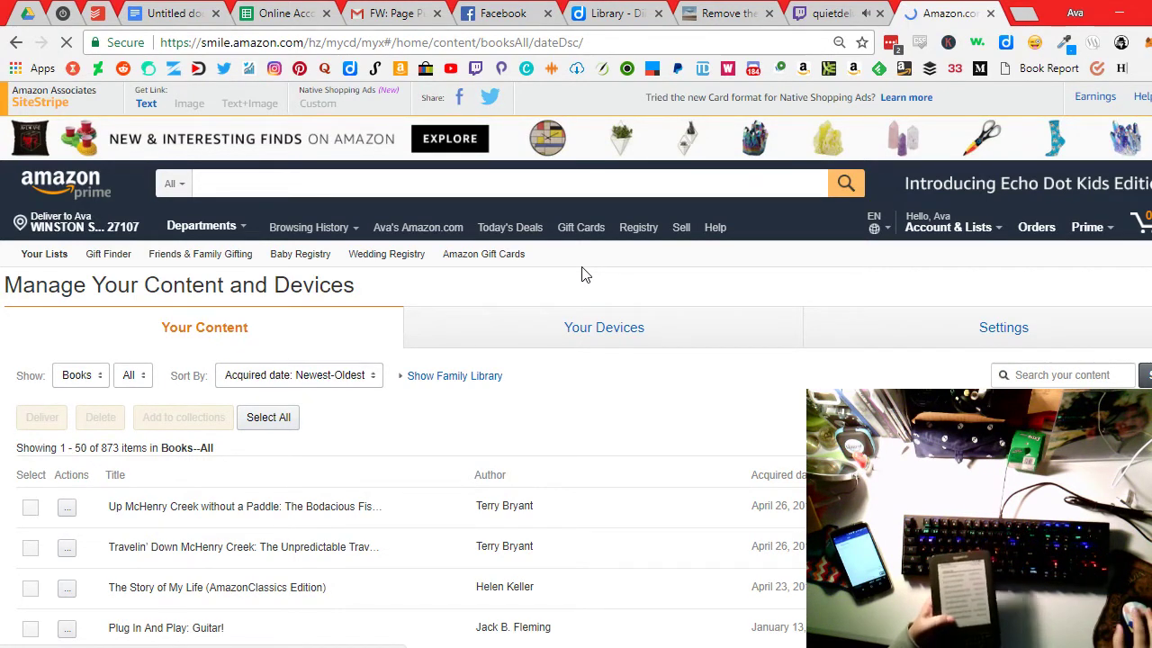
pyautogui.scroll(-1, 495, 458)
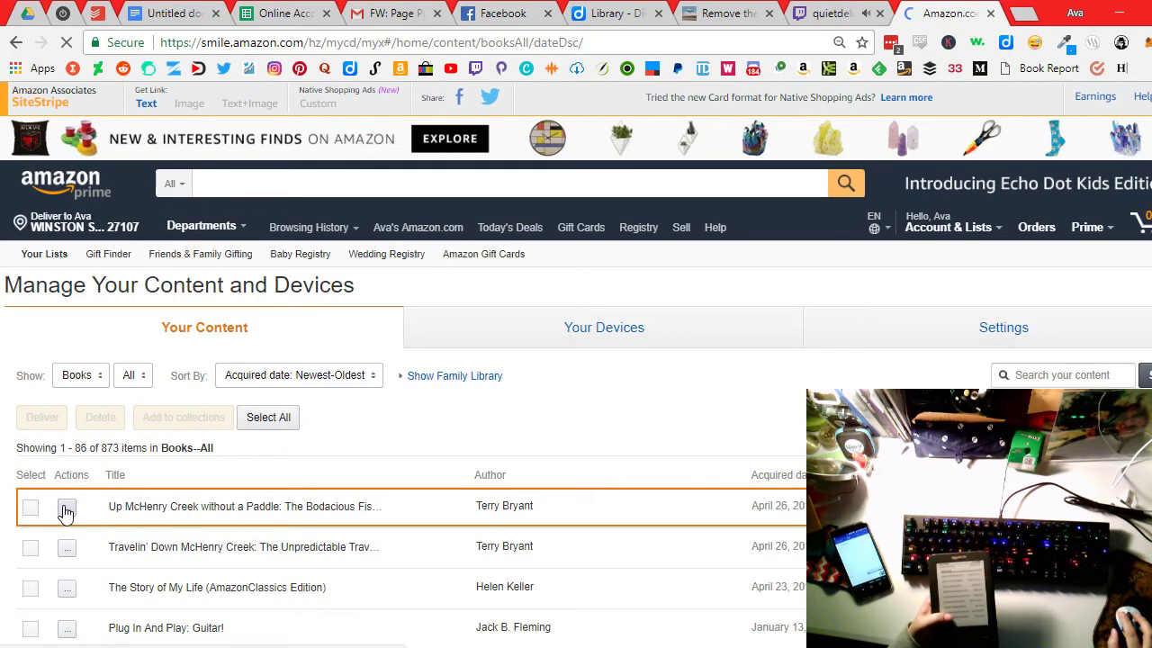
pyautogui.click(66, 509)
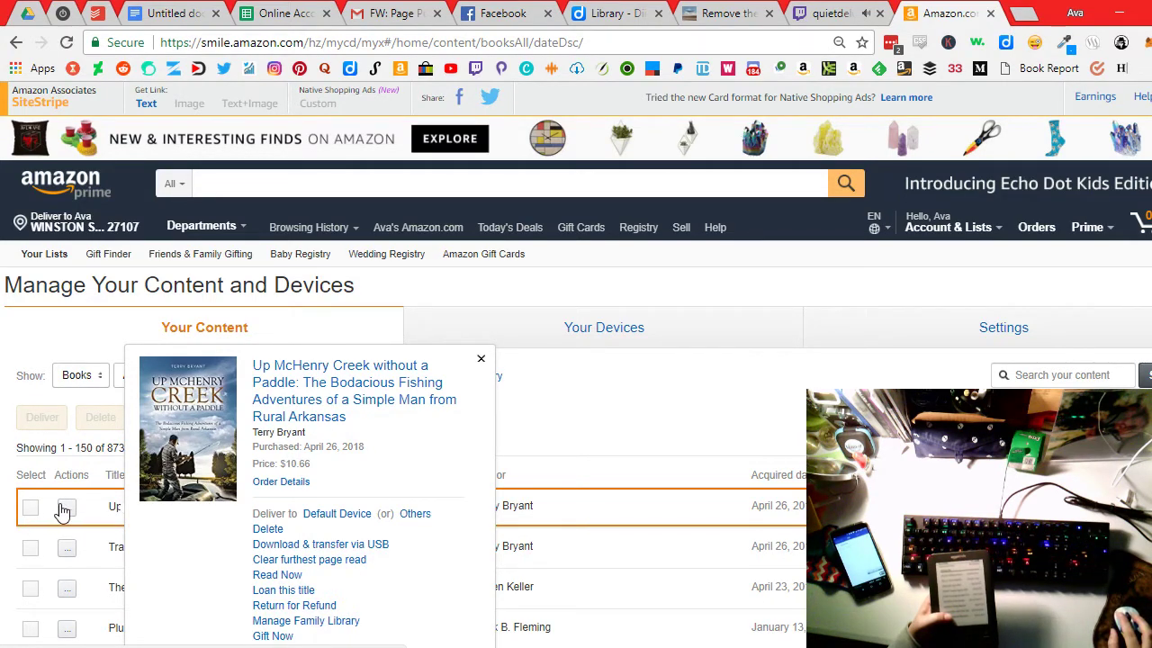
# Step: Select the book "Up McHenry Creek without a Paddle" and deliver it to the account owner's Kindle
pyautogui.click(31, 509)
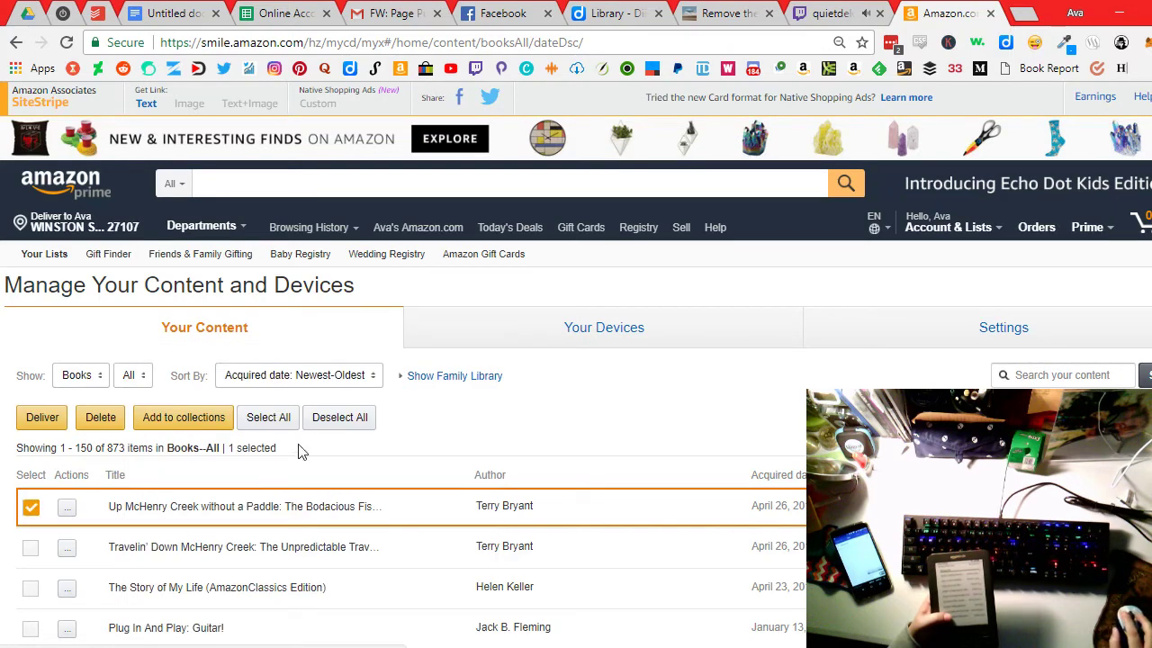
pyautogui.click(52, 425)
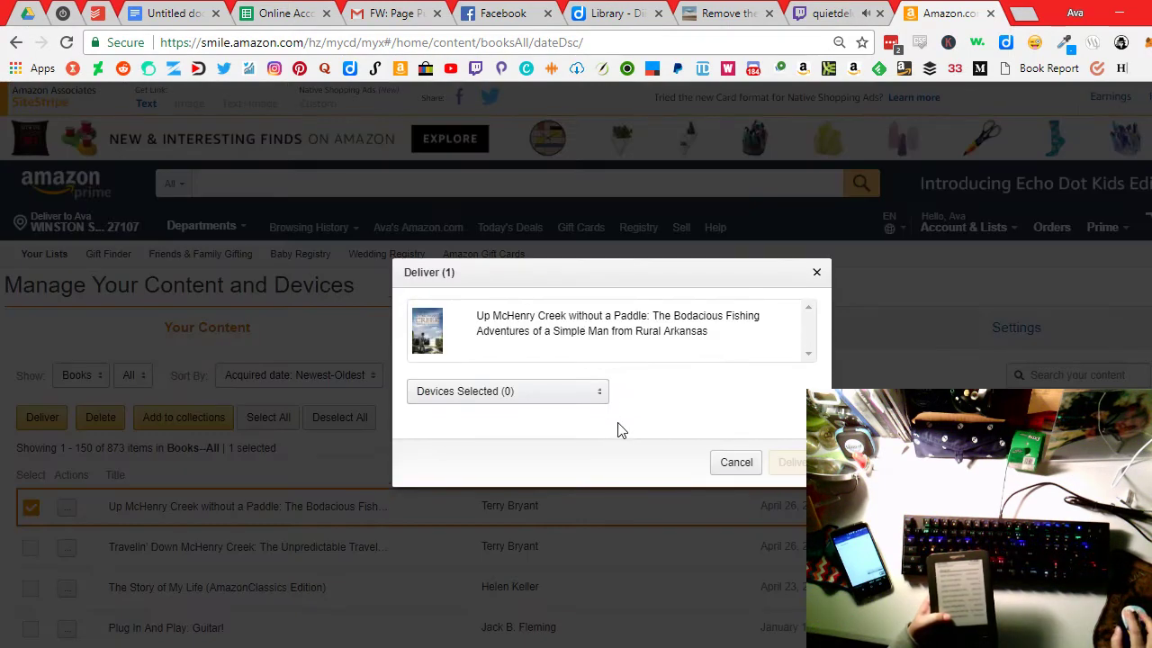
pyautogui.click(565, 395)
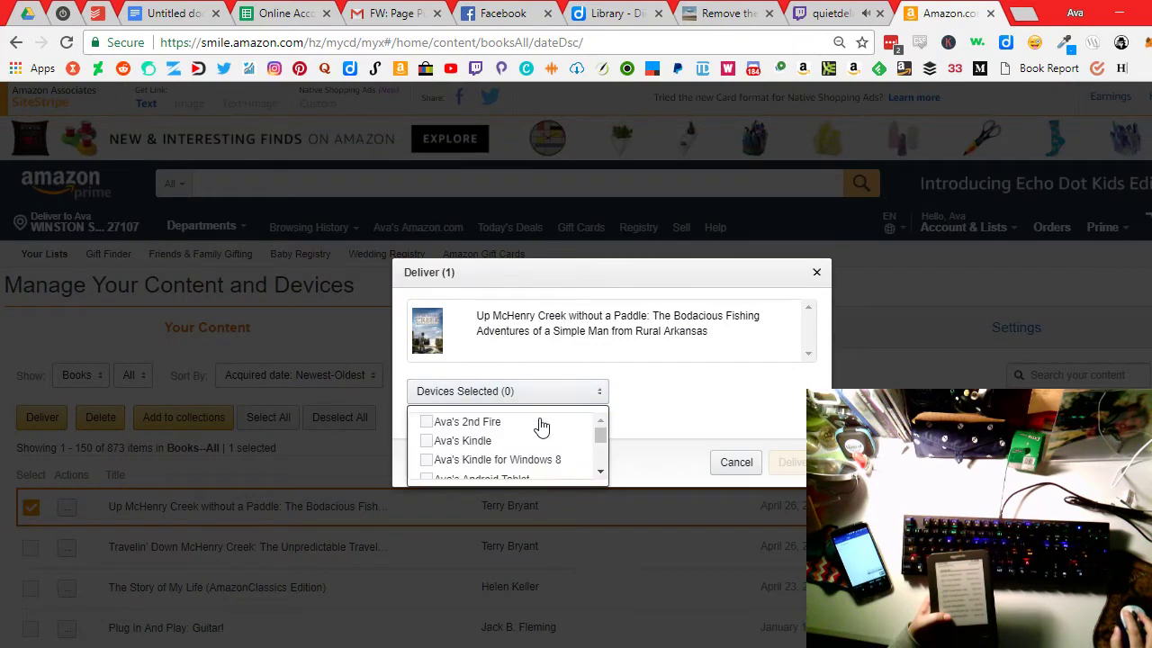
pyautogui.click(480, 450)
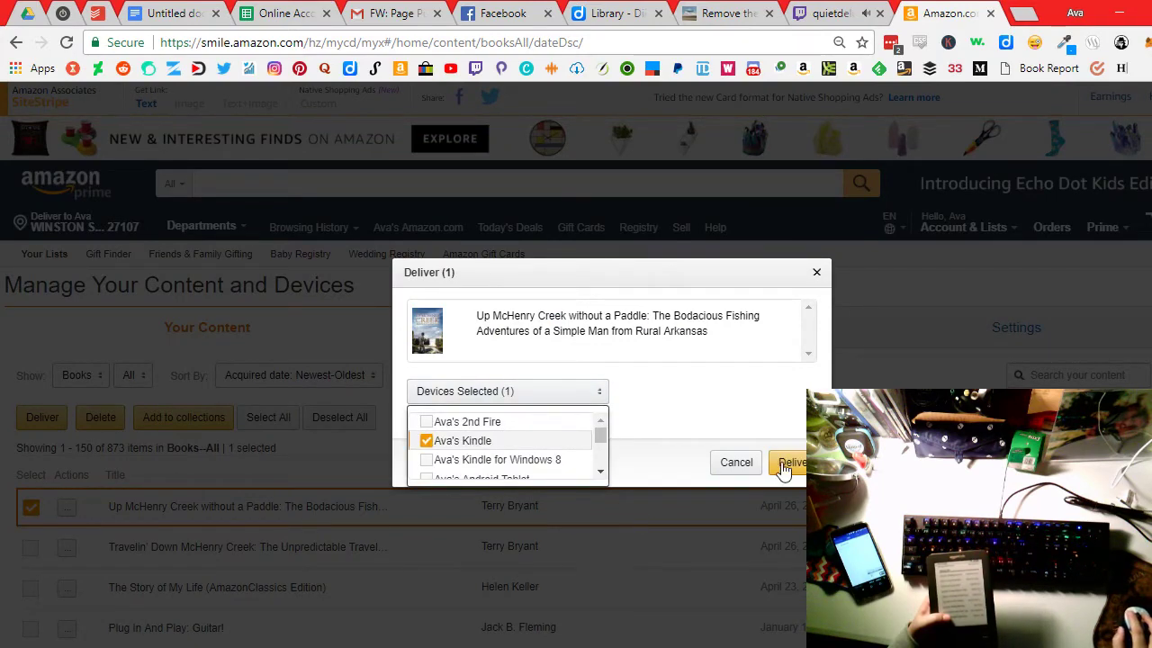
pyautogui.click(785, 464)
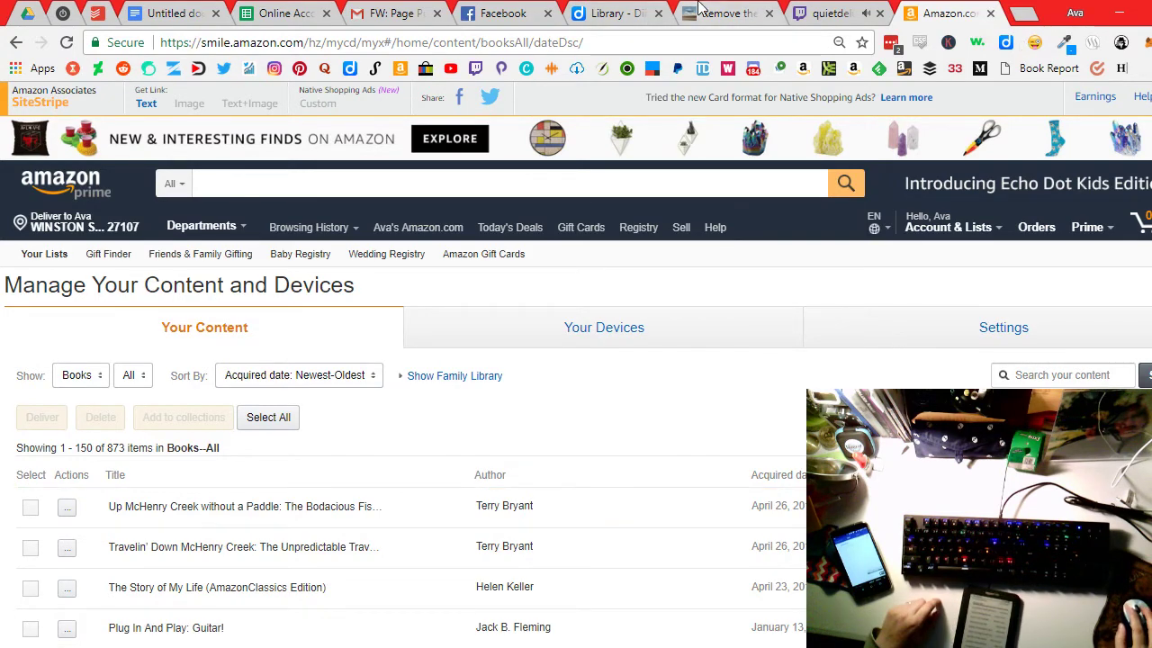
# Step: Examine the Kindle DRM removal guide from its beginning, covering steps 1 to 4 on Calibre and the plugin download
pyautogui.click(727, 12)
pyautogui.scroll(4, 751, 396)
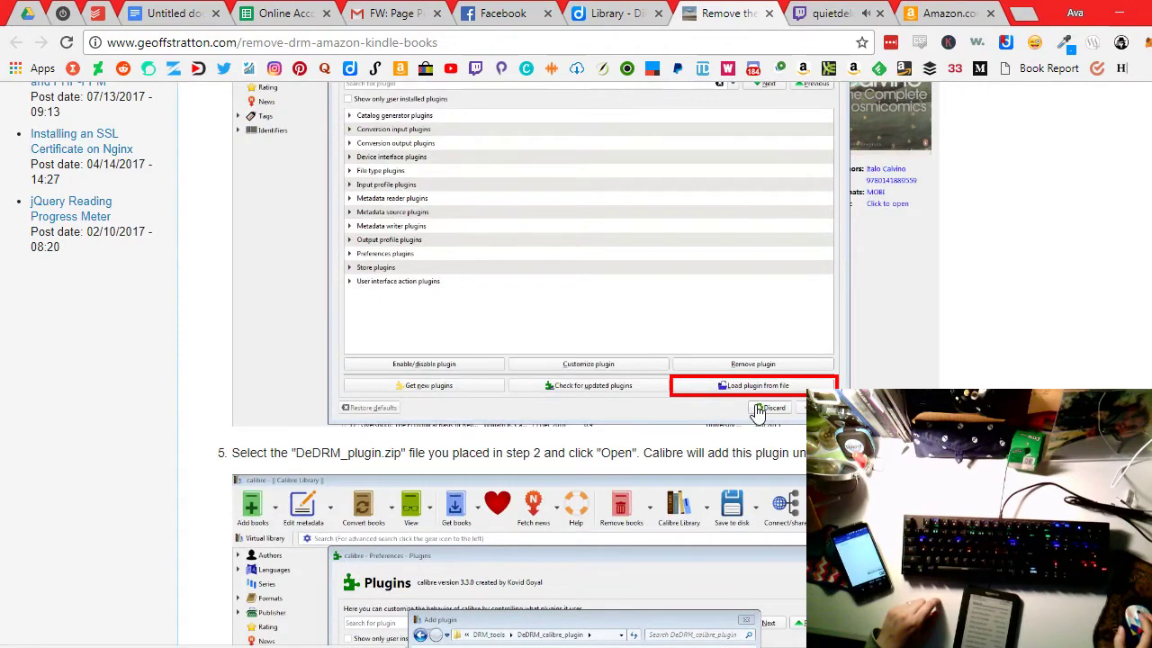
pyautogui.scroll(4, 747, 398)
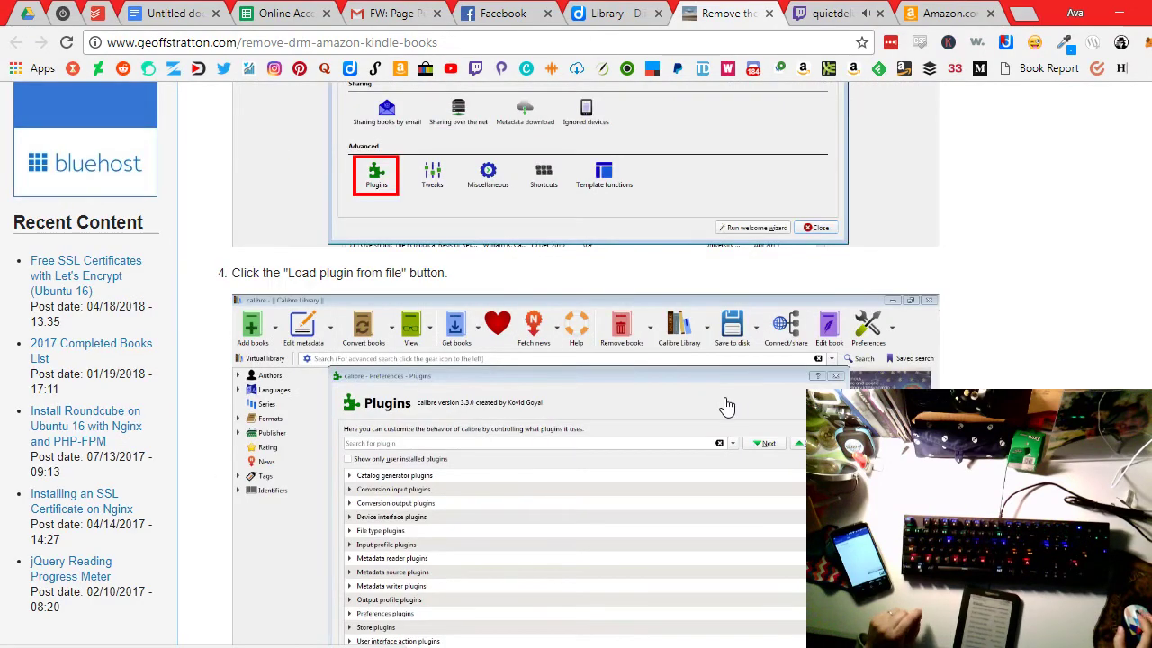
pyautogui.scroll(15, 727, 407)
pyautogui.scroll(3, 730, 414)
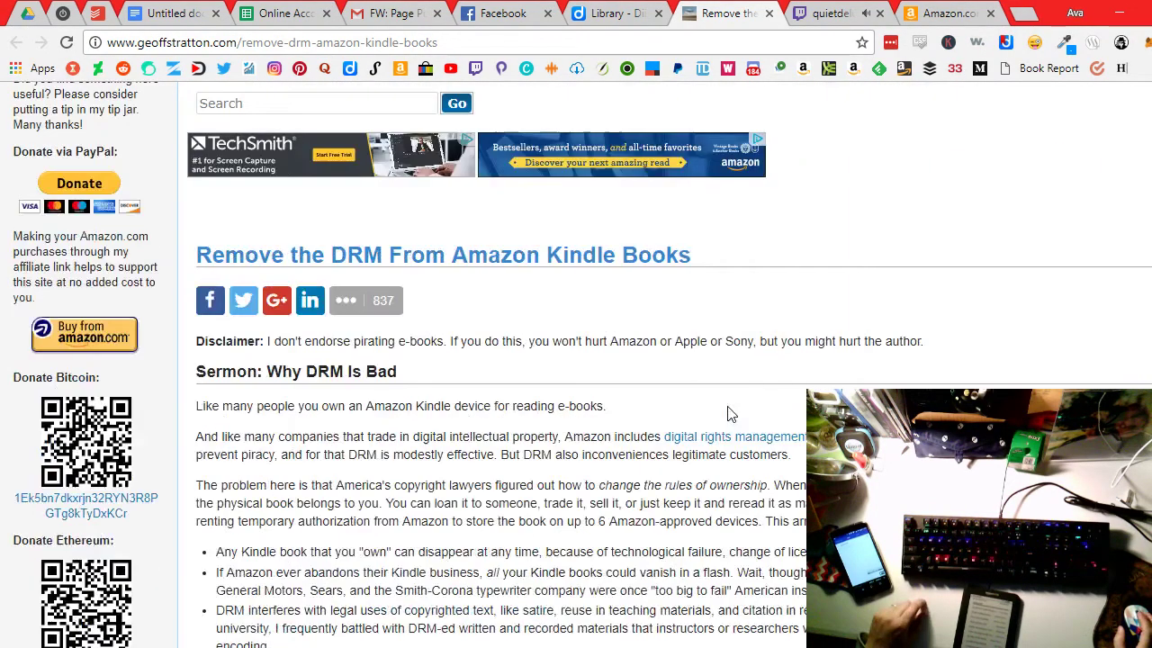
pyautogui.scroll(1, 730, 413)
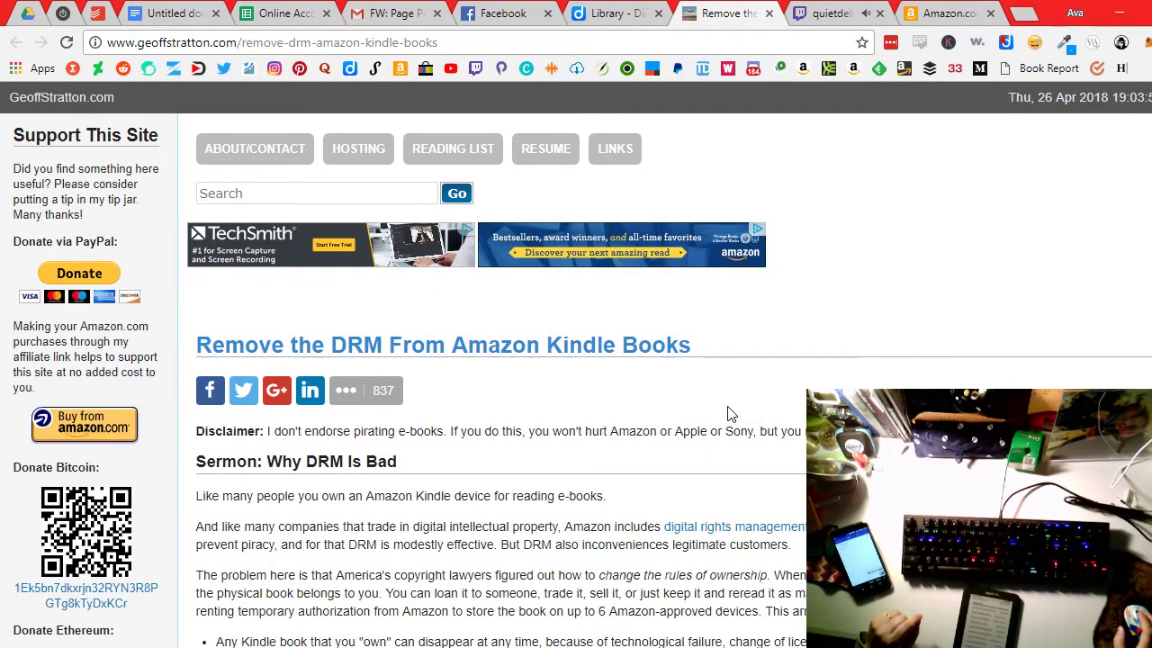
pyautogui.scroll(-6, 555, 475)
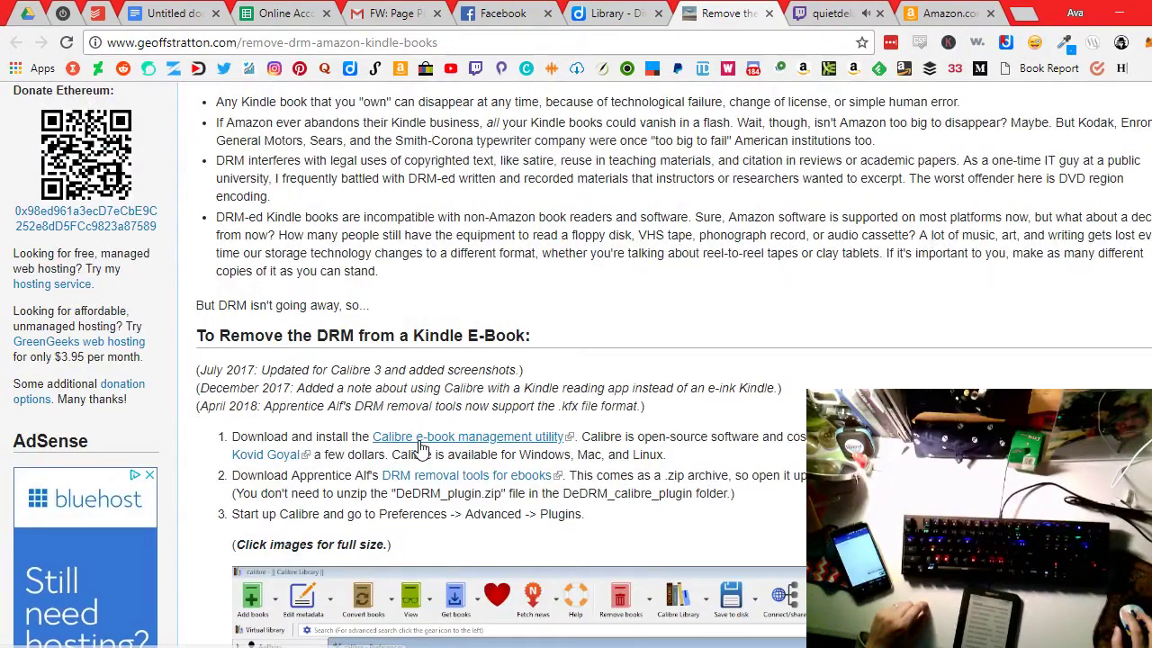
pyautogui.scroll(-1, 476, 450)
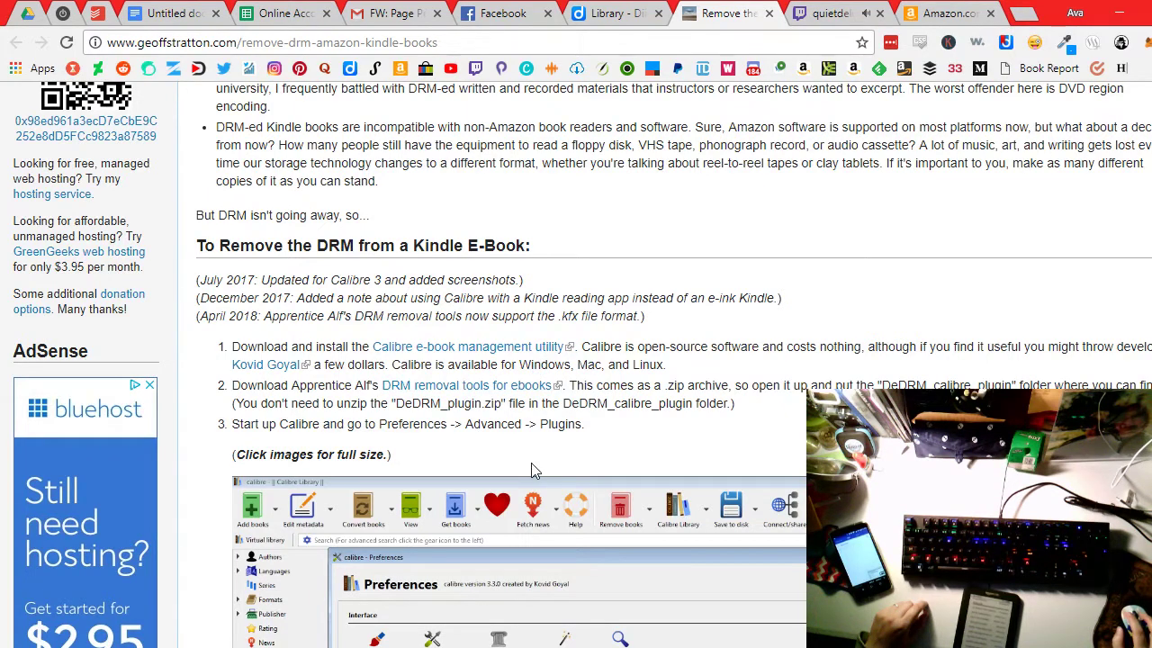
pyautogui.scroll(-3, 576, 405)
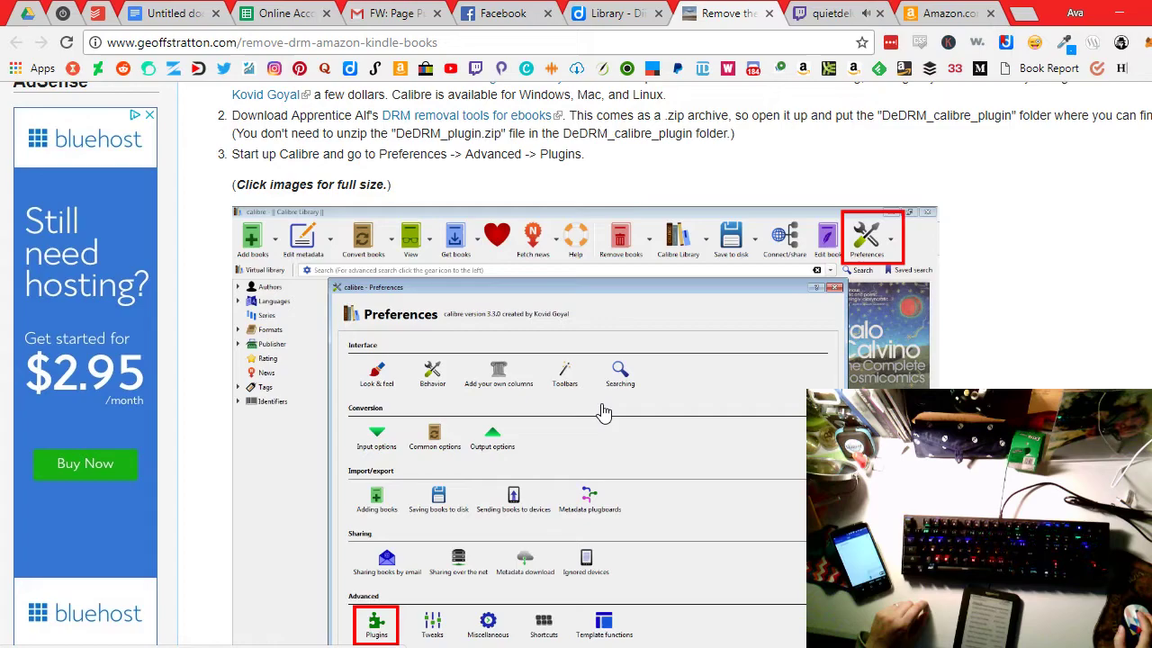
pyautogui.scroll(-2, 604, 412)
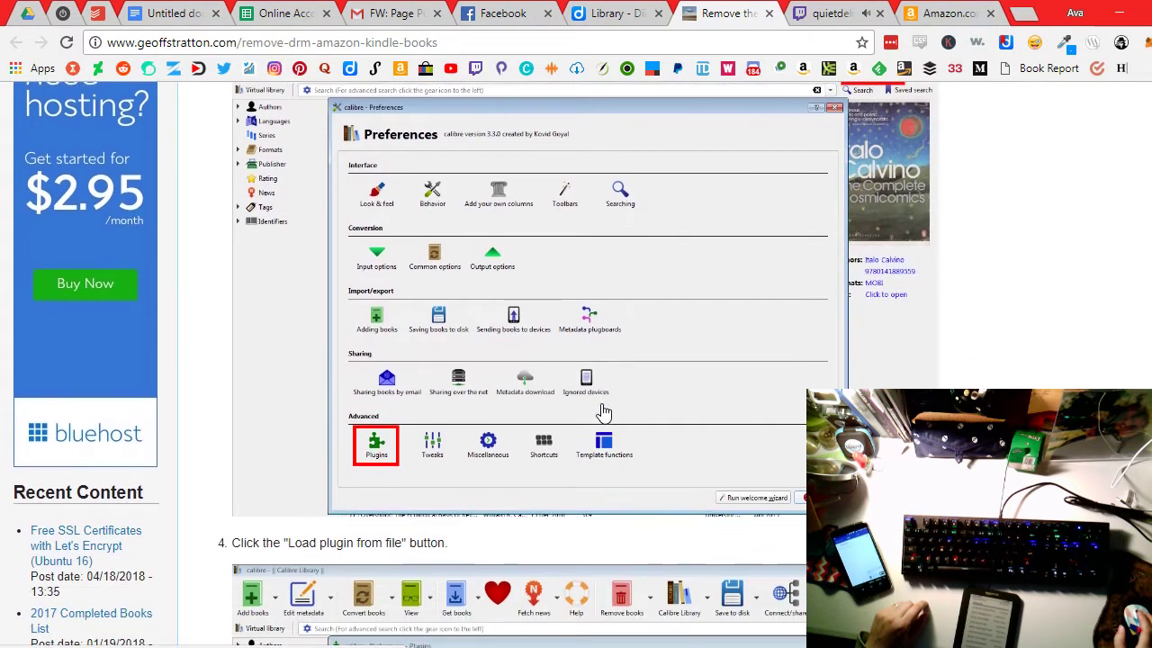
pyautogui.scroll(-2, 604, 412)
pyautogui.scroll(9, 603, 411)
pyautogui.scroll(-1, 604, 412)
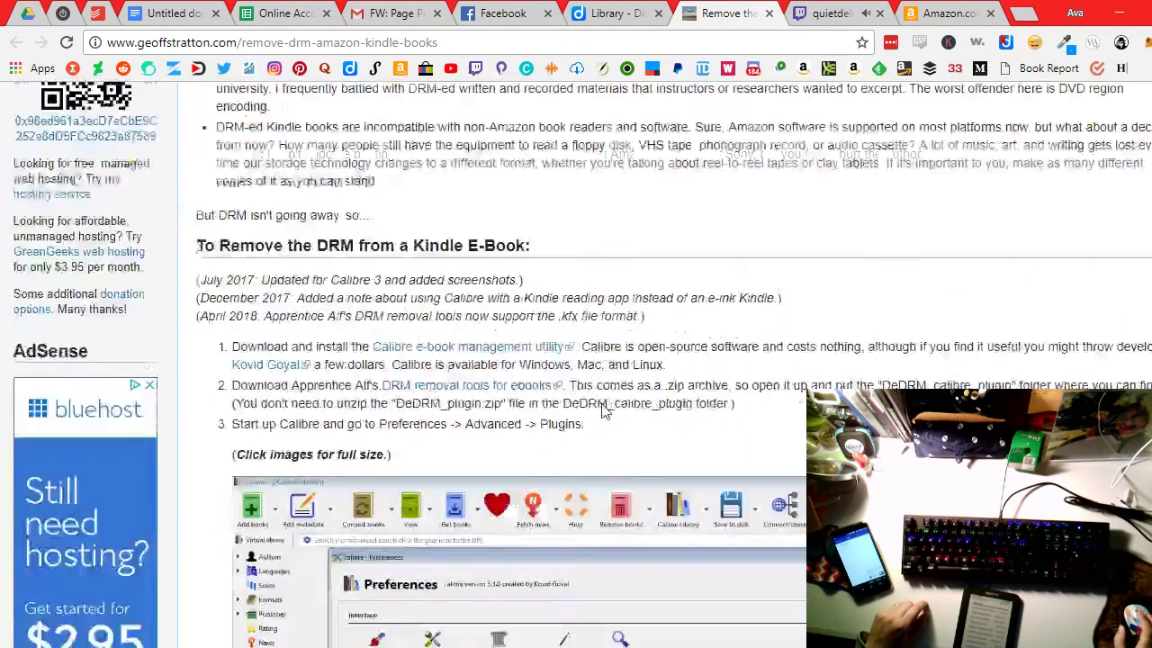
# Step: Read guide steps 5 to 7 on adding DeDRM_plugin.zip and entering the Kindle's serial number in the plugin settings
pyautogui.scroll(-15, 603, 412)
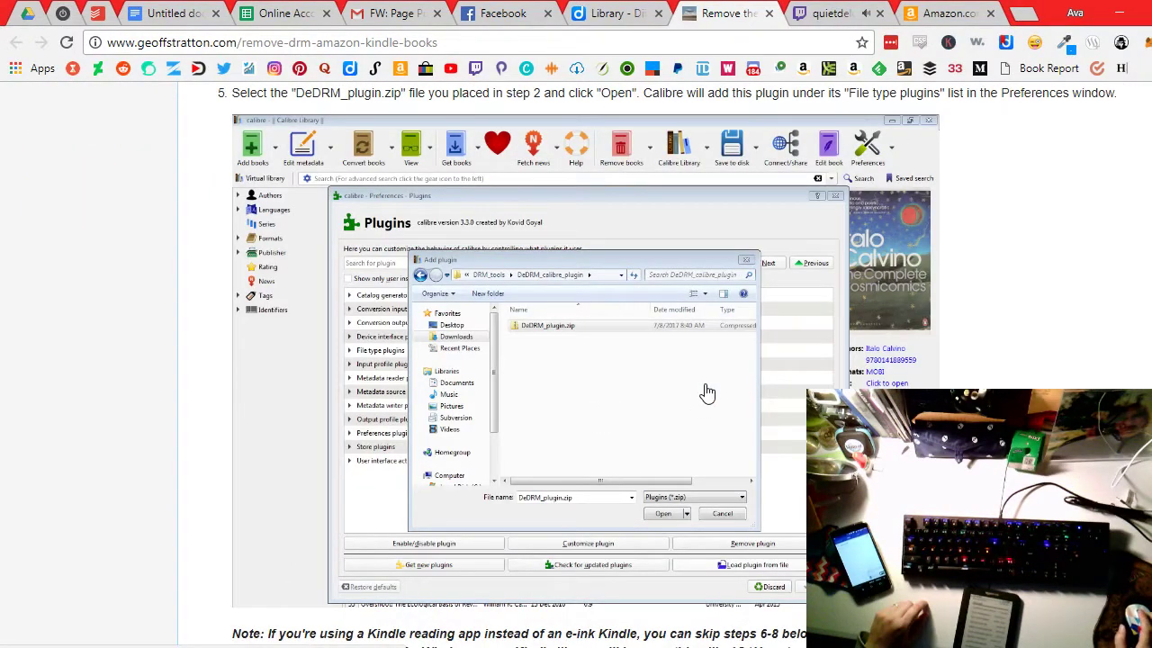
pyautogui.scroll(-3, 707, 393)
pyautogui.scroll(-3, 707, 393)
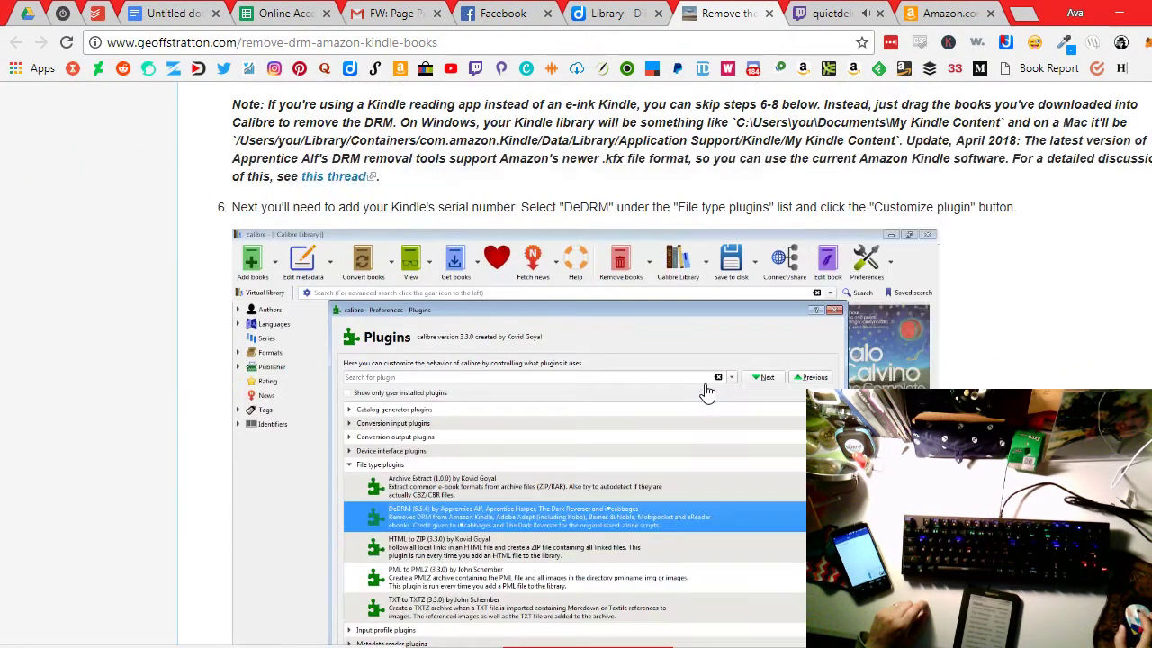
pyautogui.scroll(-2, 540, 513)
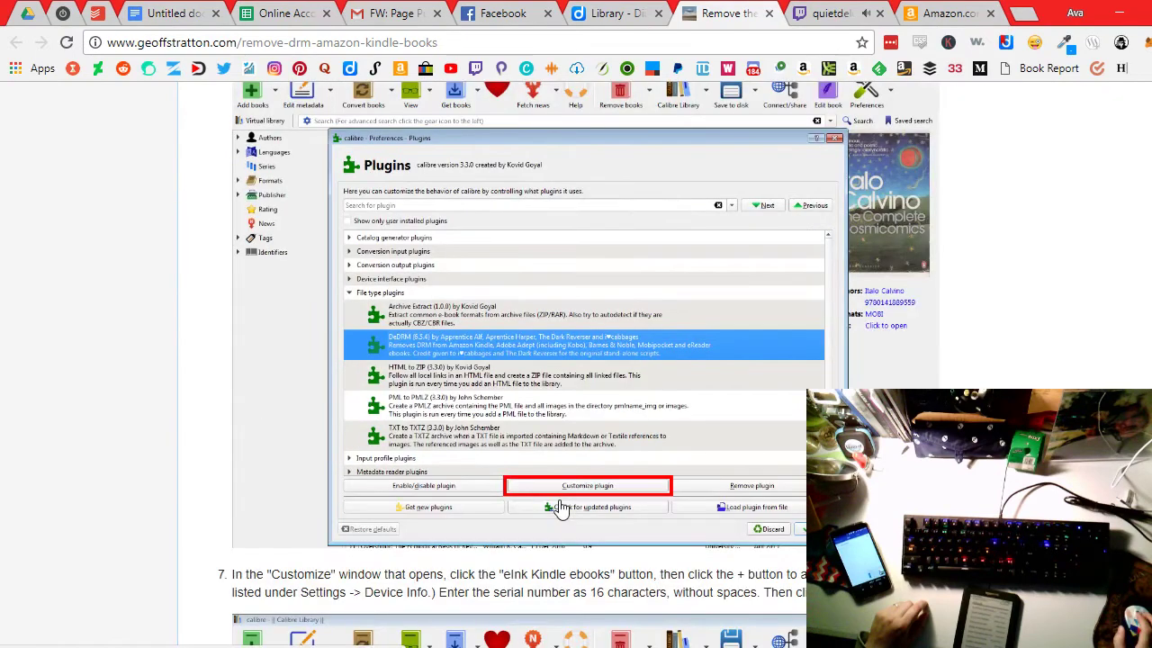
pyautogui.scroll(-1, 560, 509)
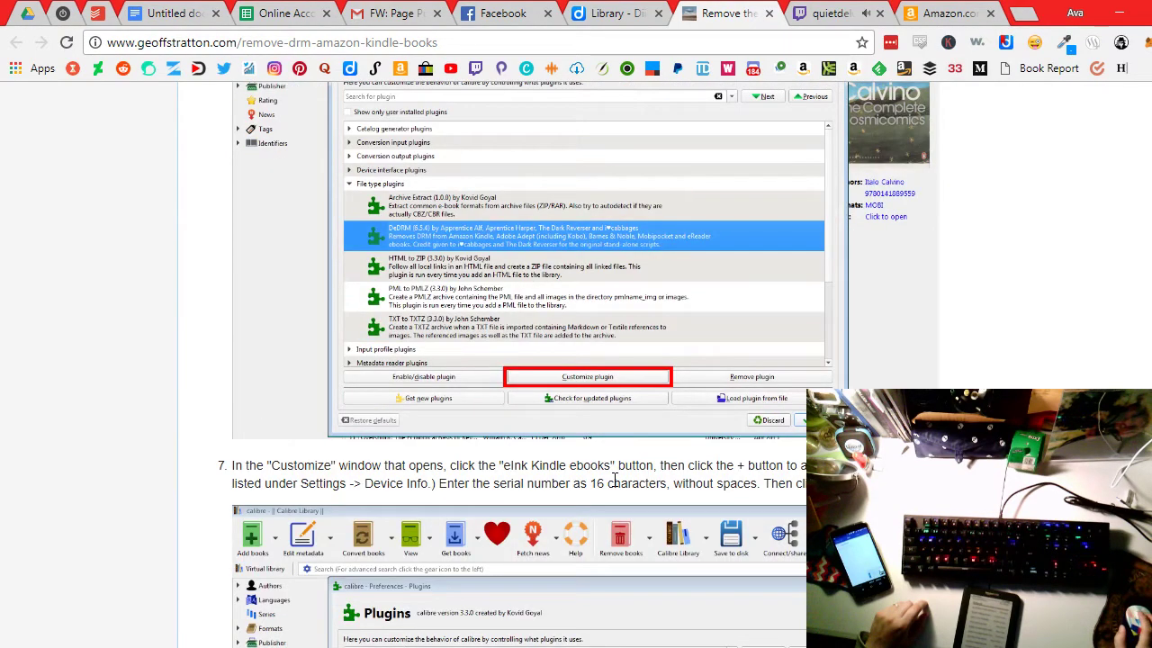
pyautogui.scroll(-1, 512, 486)
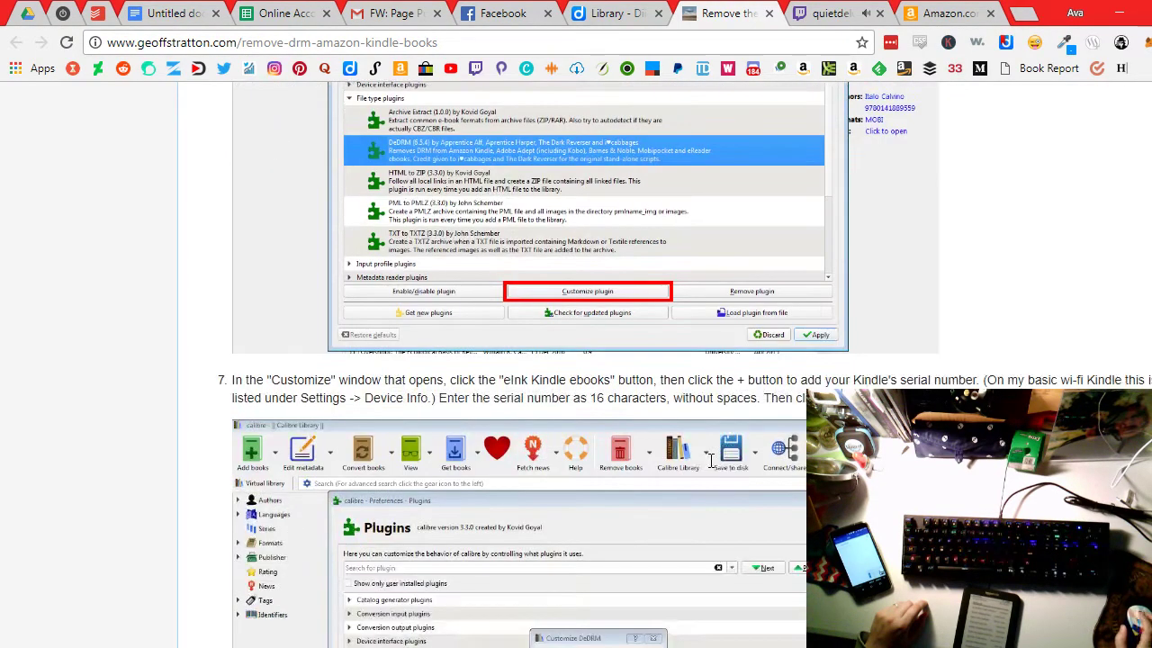
pyautogui.scroll(-1, 711, 468)
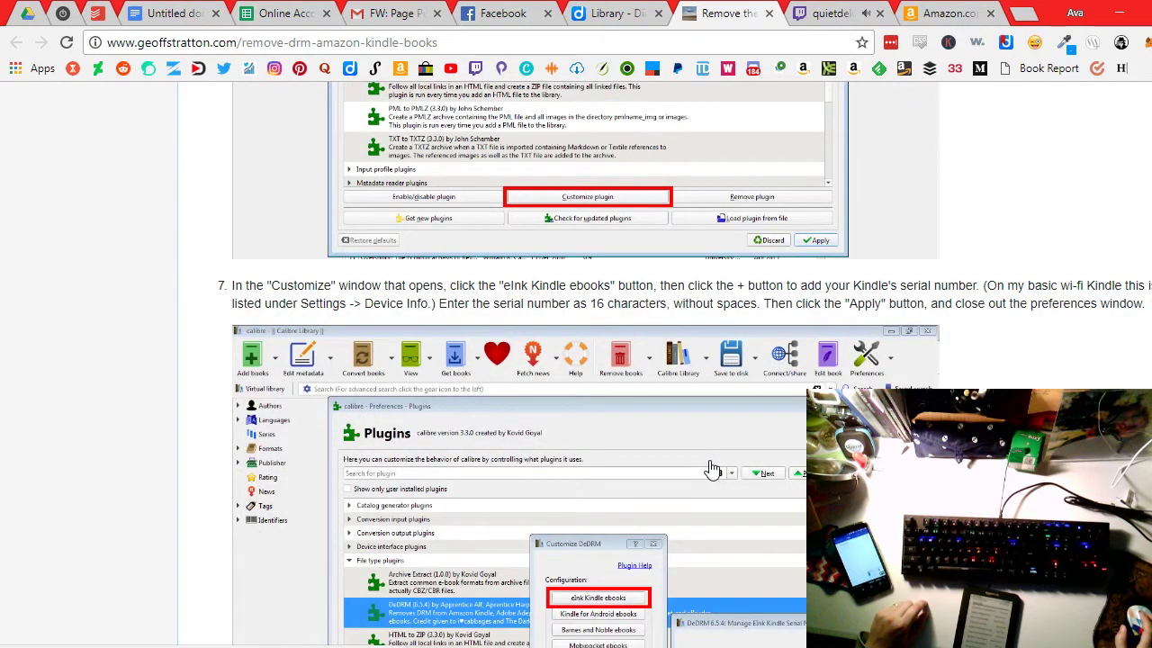
pyautogui.scroll(-1, 711, 468)
pyautogui.scroll(-1, 711, 468)
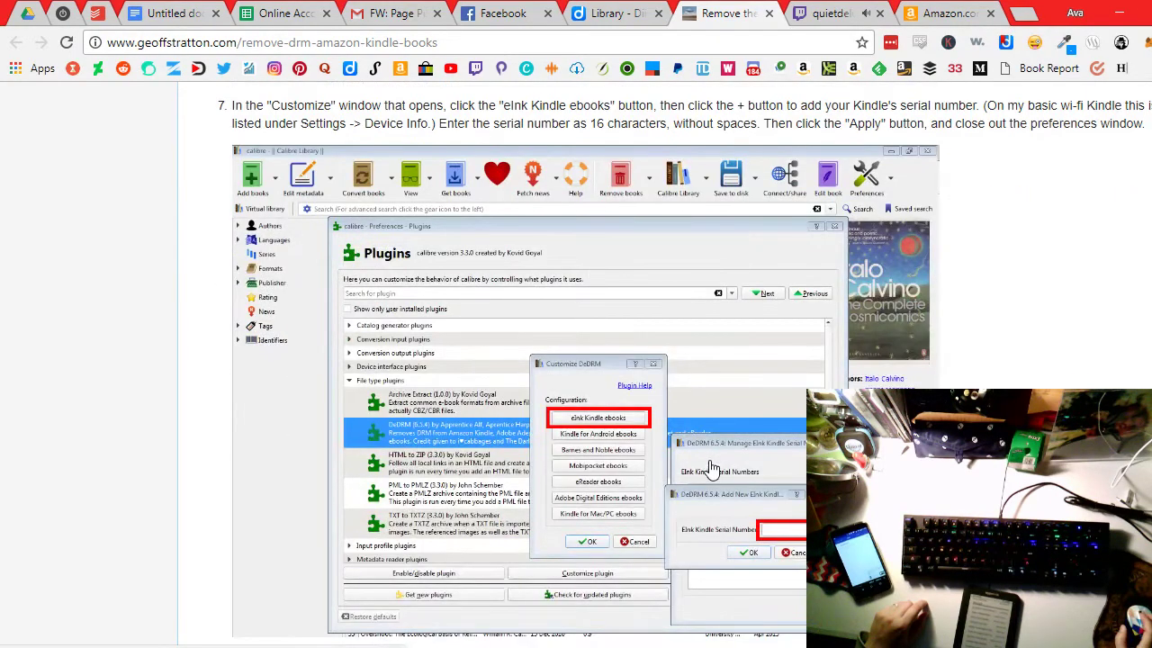
# Step: Return to Amazon's content management page and show the Kindle Keyboard's details, including its serial number, under Your Devices
pyautogui.click(936, 14)
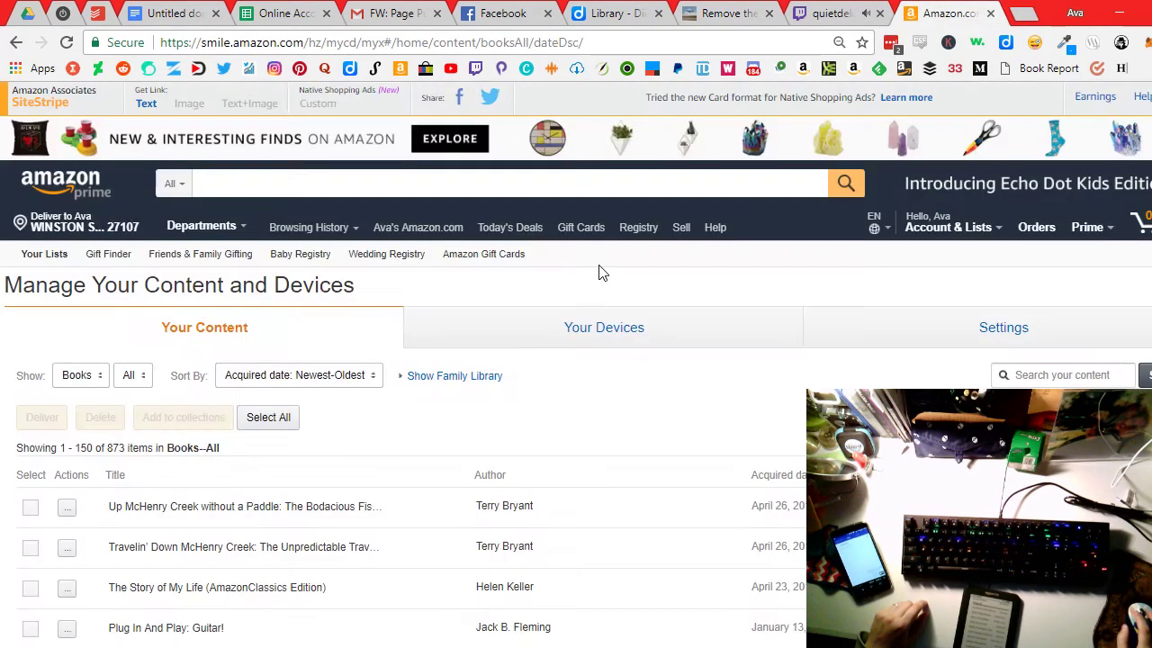
pyautogui.click(602, 329)
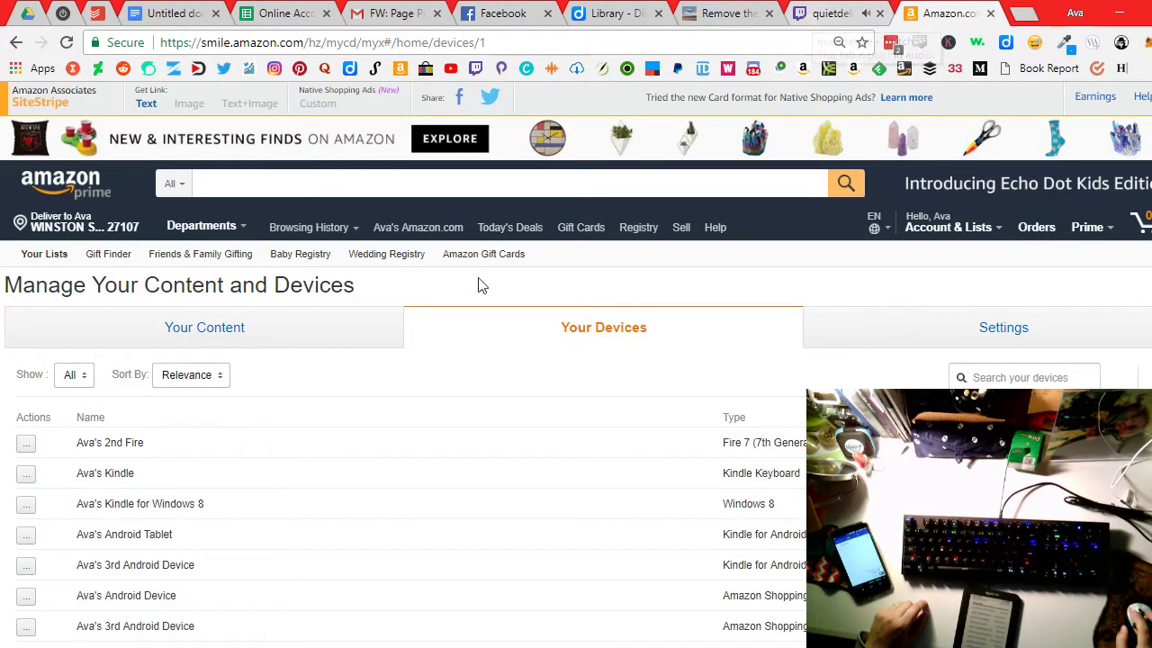
pyautogui.click(23, 479)
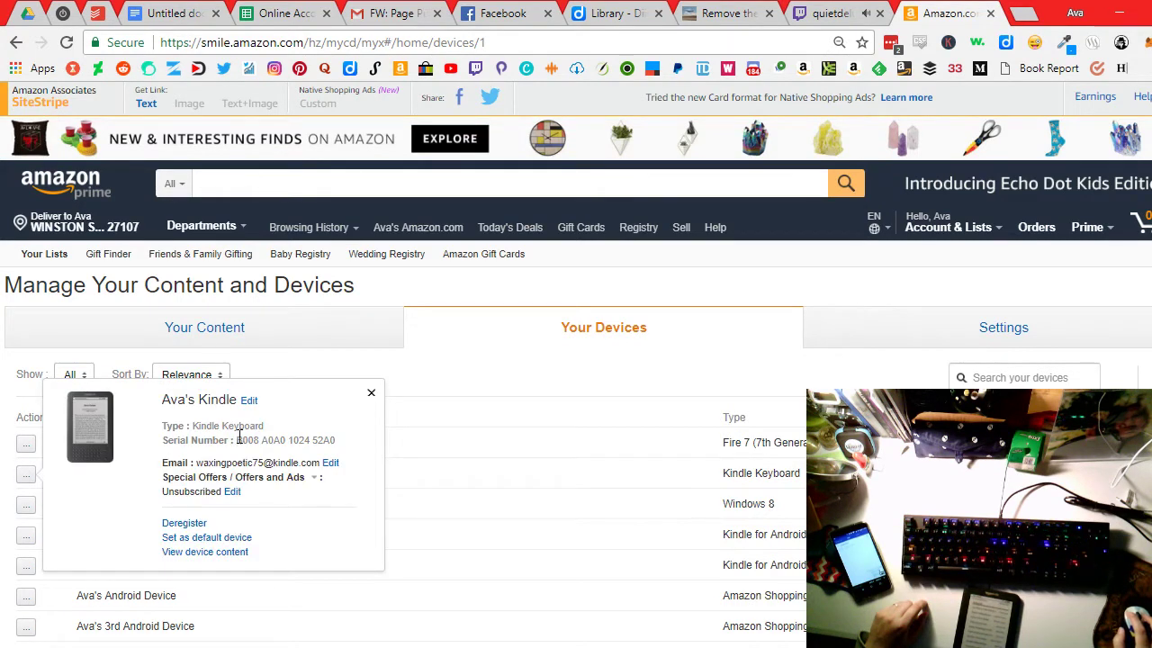
# Step: Copy the Kindle Keyboard's serial number from its device details and return to the DRM removal guide
pyautogui.moveTo(238, 439); pyautogui.dragTo(340, 448)
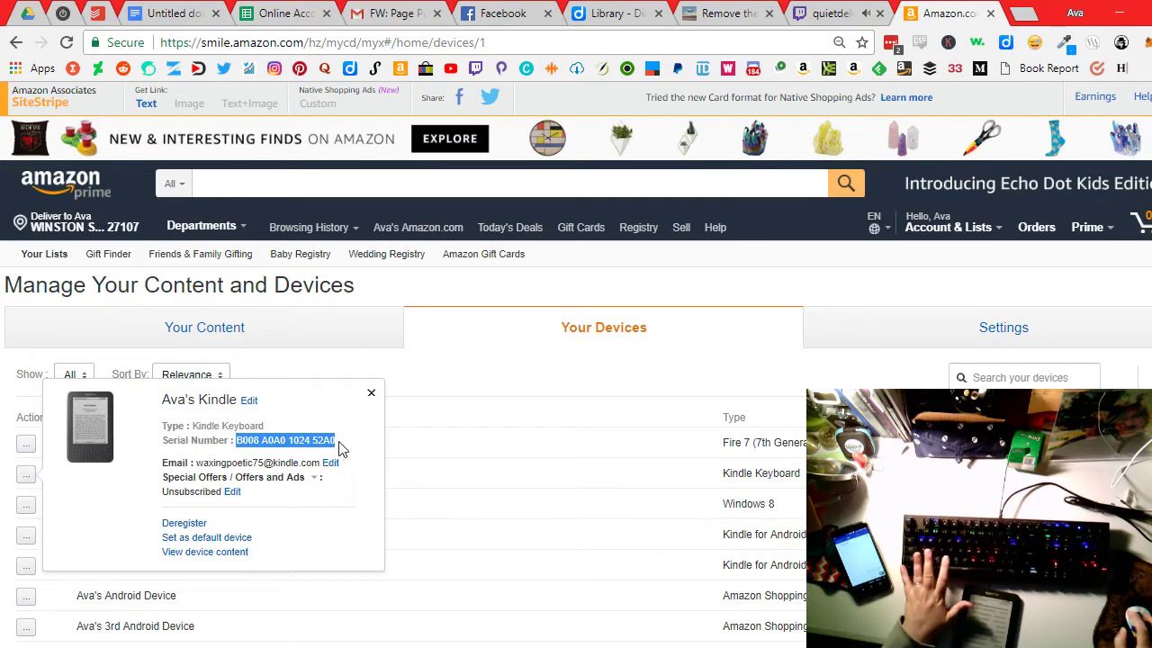
pyautogui.click(799, 13)
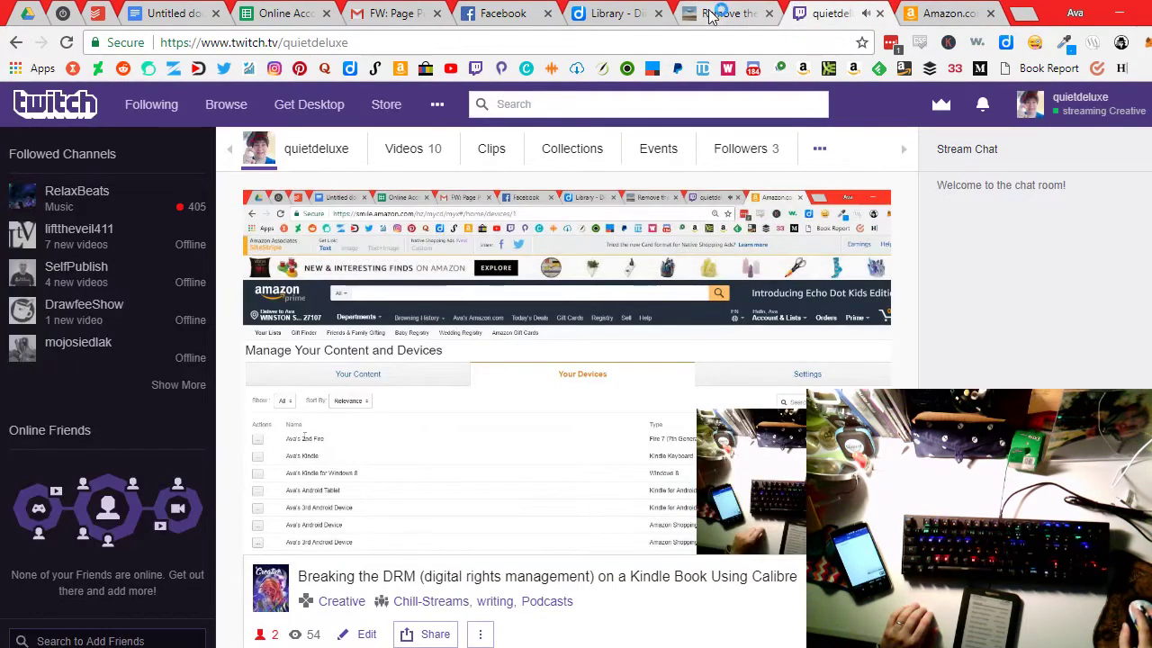
pyautogui.click(711, 15)
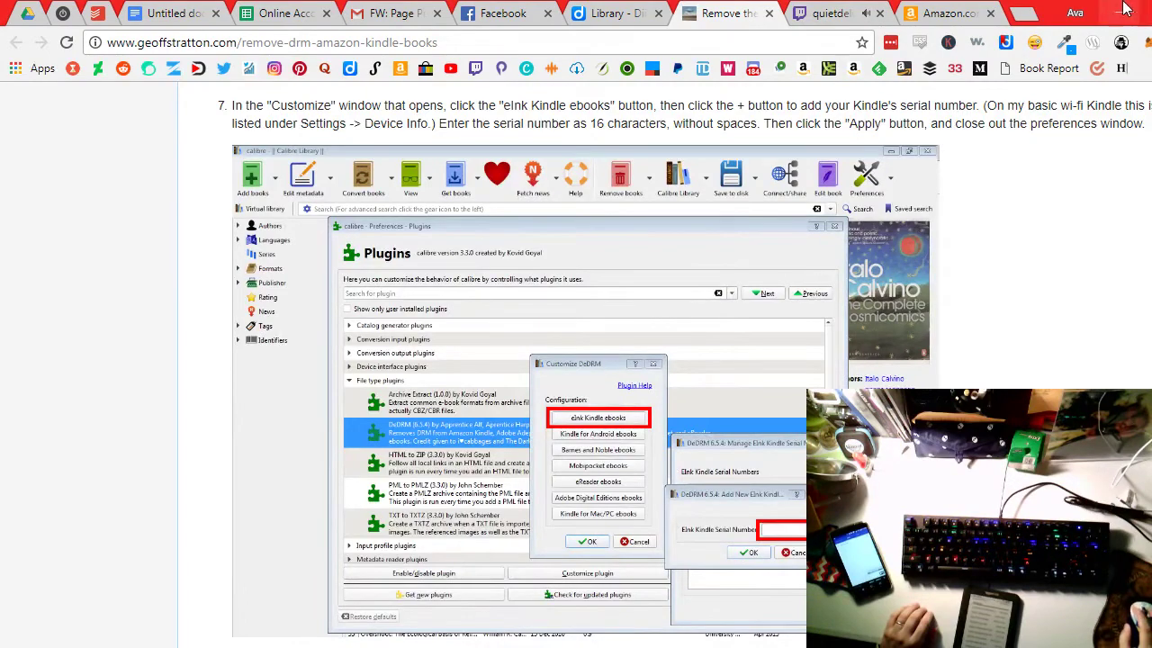
# Step: Launch calibre from the desktop's Programs folder and minimize the folder window
pyautogui.hotkey('alt', 'Tab')
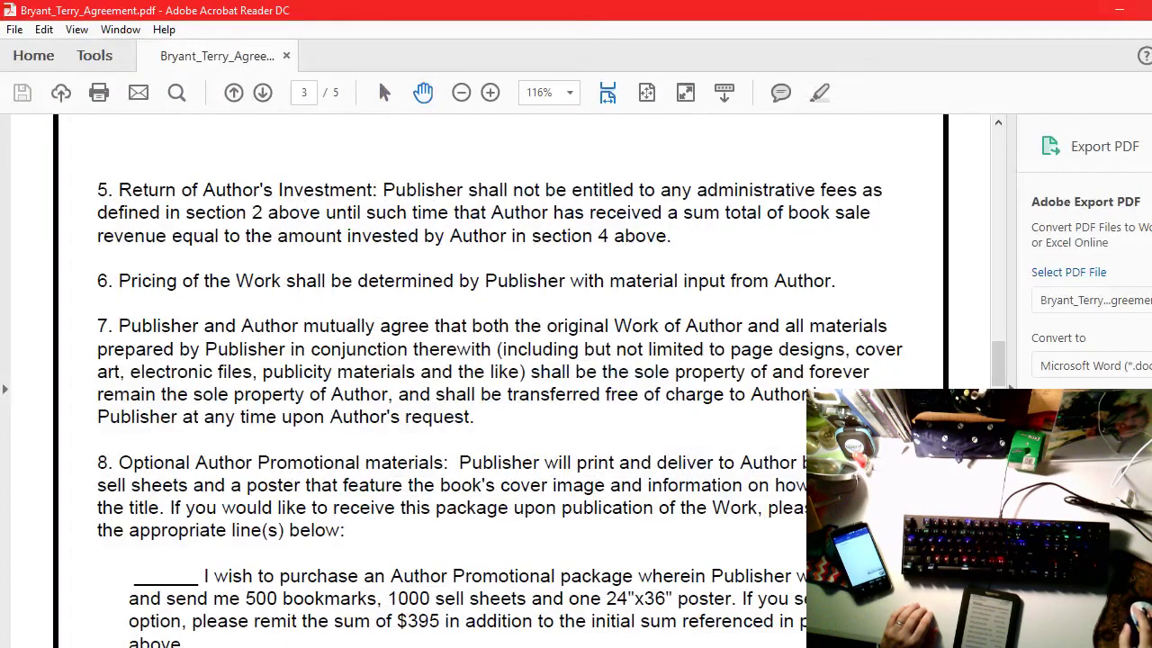
pyautogui.hotkey('alt', 'Tab')
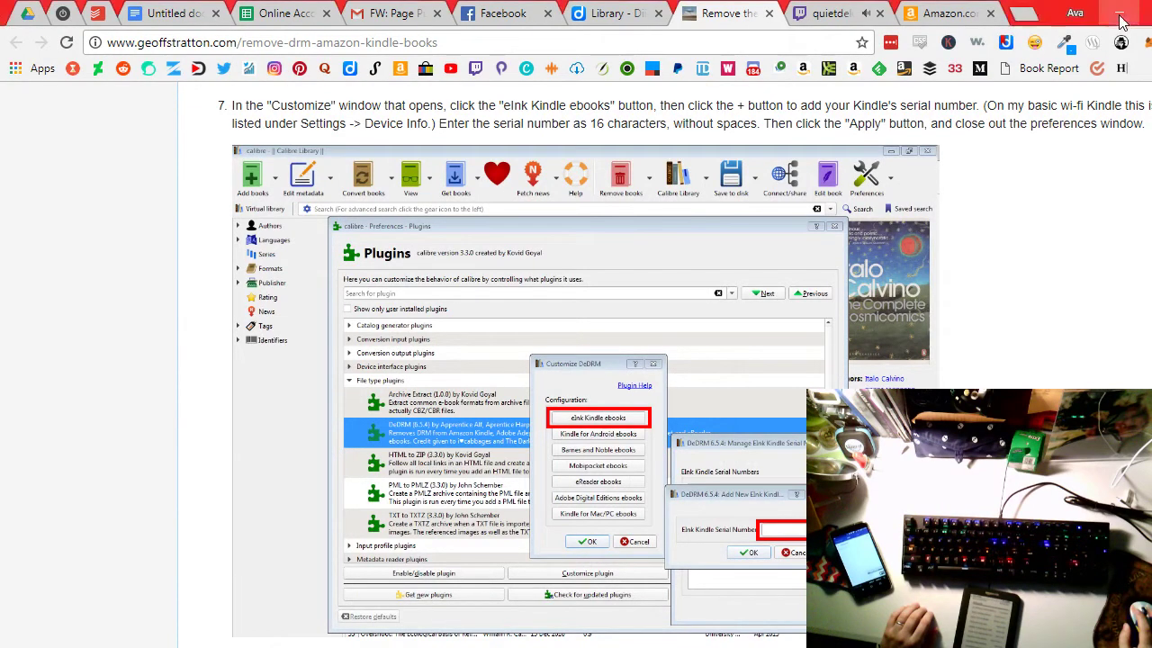
pyautogui.click(1119, 16)
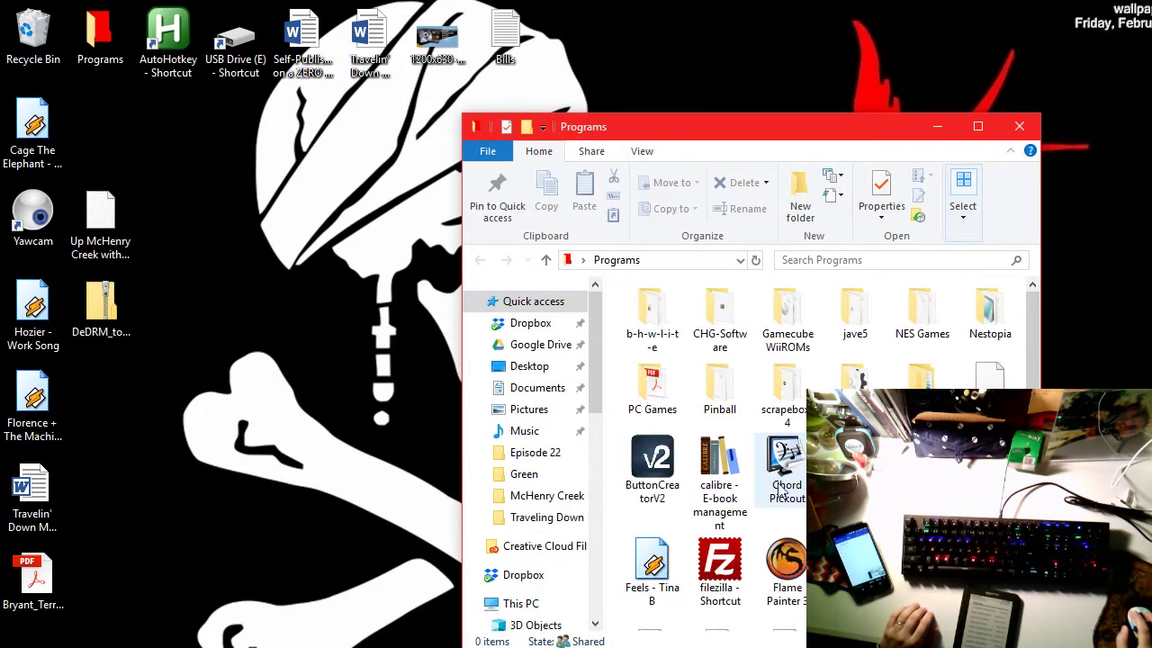
pyautogui.click(725, 472)
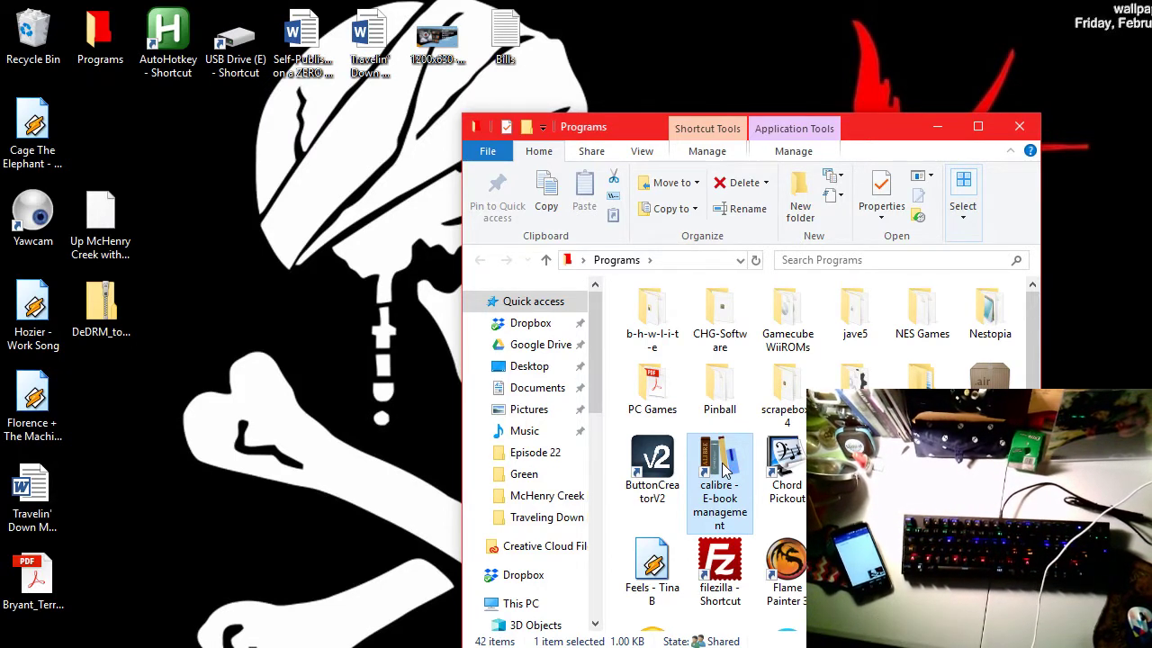
pyautogui.doubleClick(720, 468)
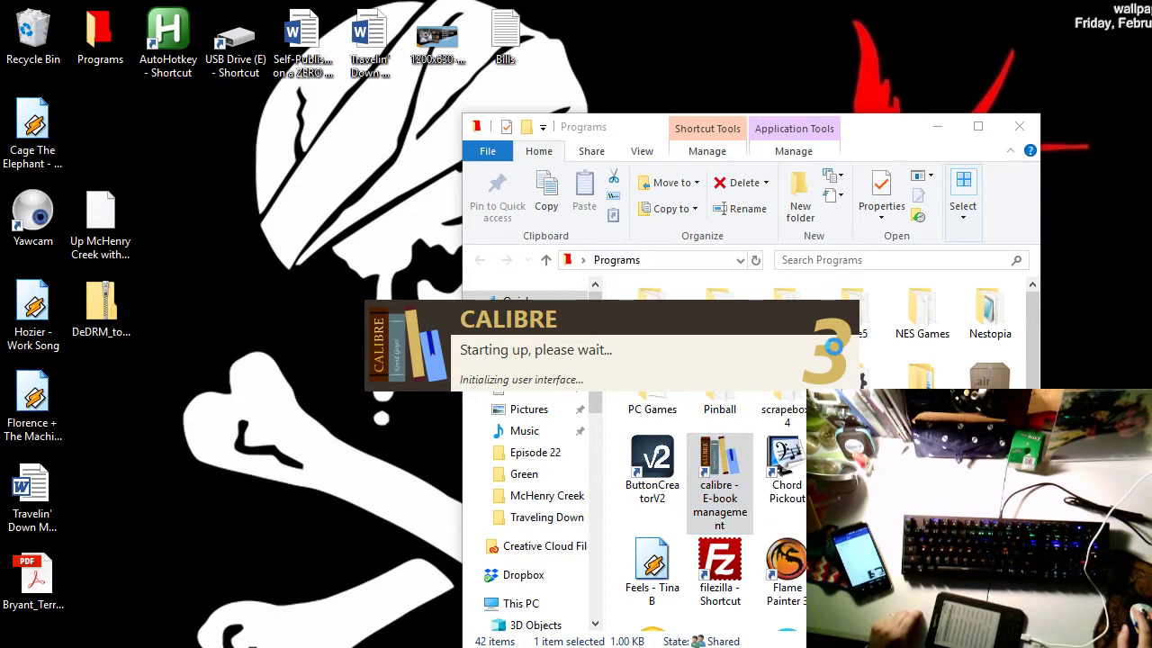
pyautogui.click(936, 126)
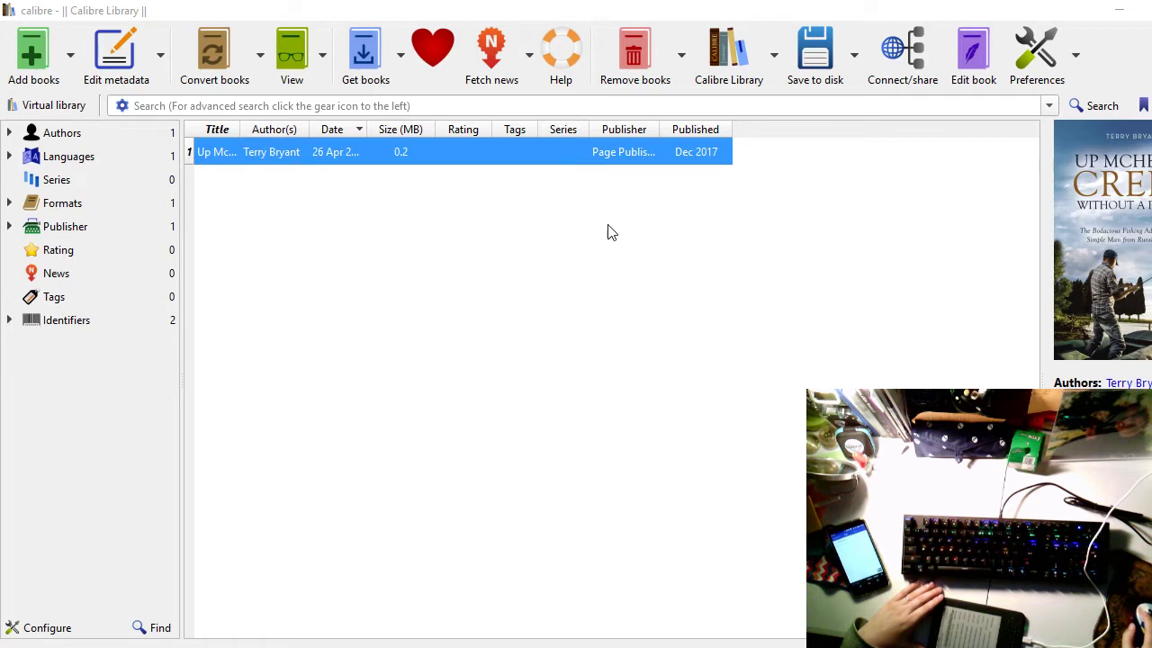
# Step: Permanently remove the book "Up McHenry Creek" from the calibre library
pyautogui.rightClick(607, 160)
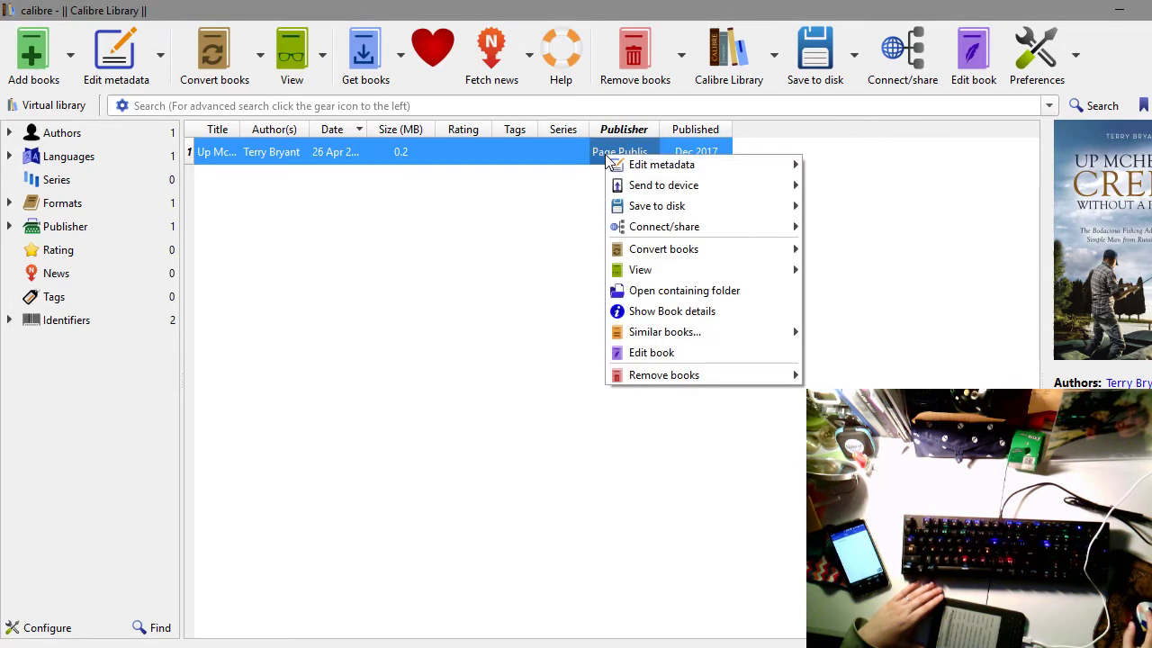
pyautogui.moveTo(684, 376)
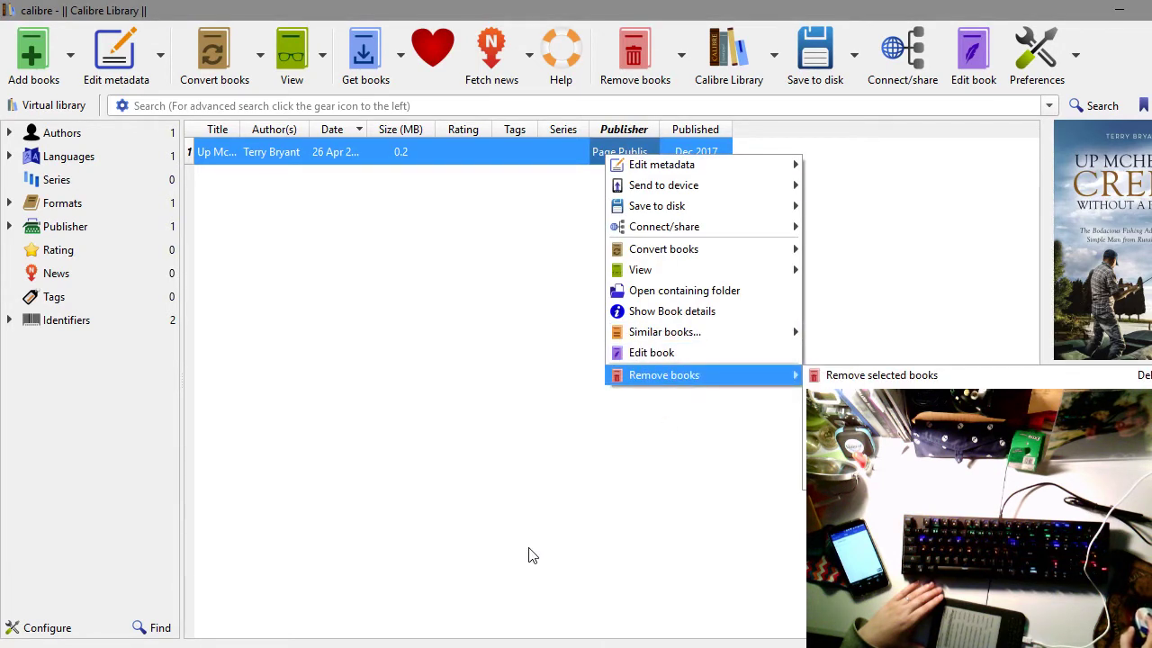
pyautogui.click(953, 376)
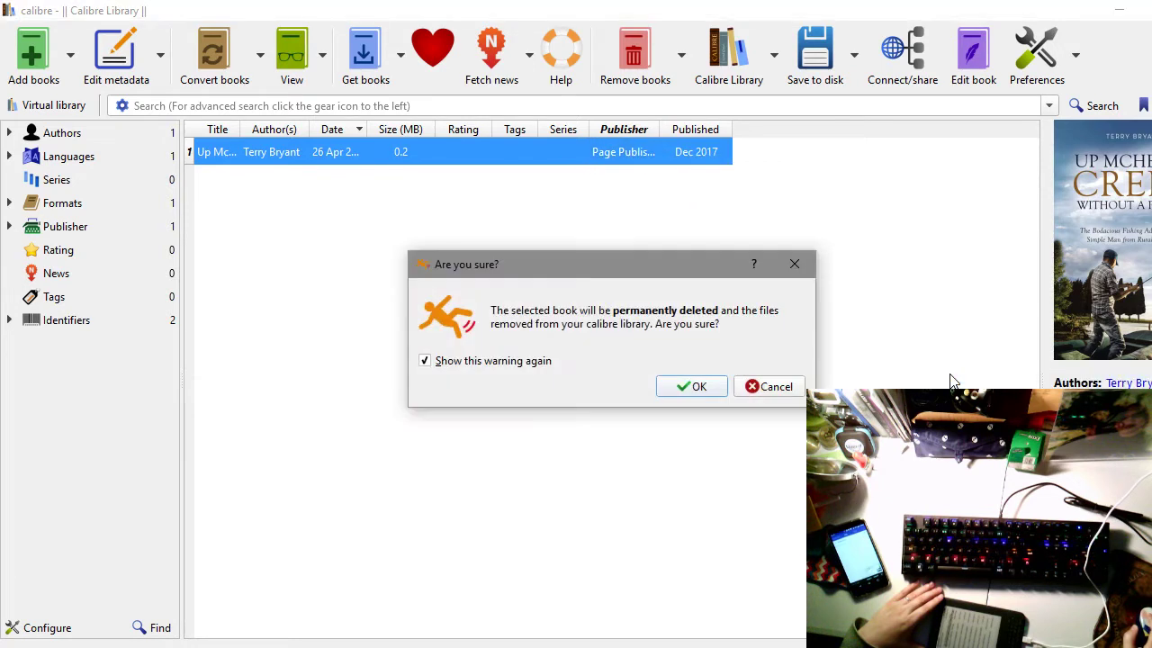
pyautogui.click(698, 388)
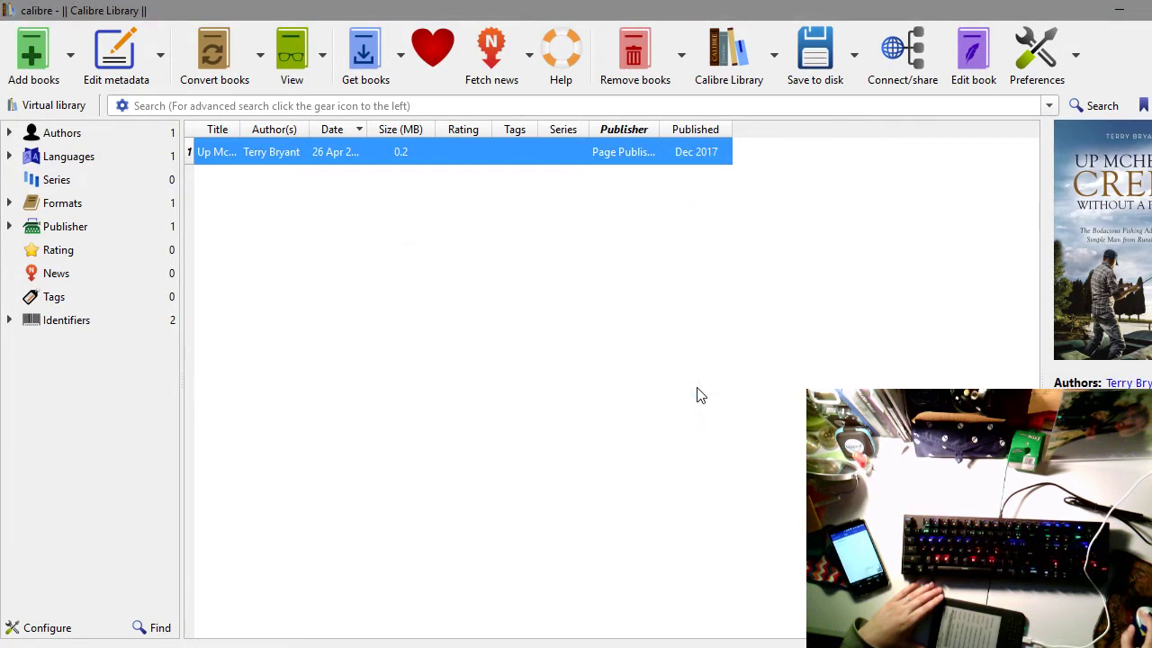
# Step: Check the guide's step 7 on customizing the DeDRM plugin and return to calibre
pyautogui.click(1118, 9)
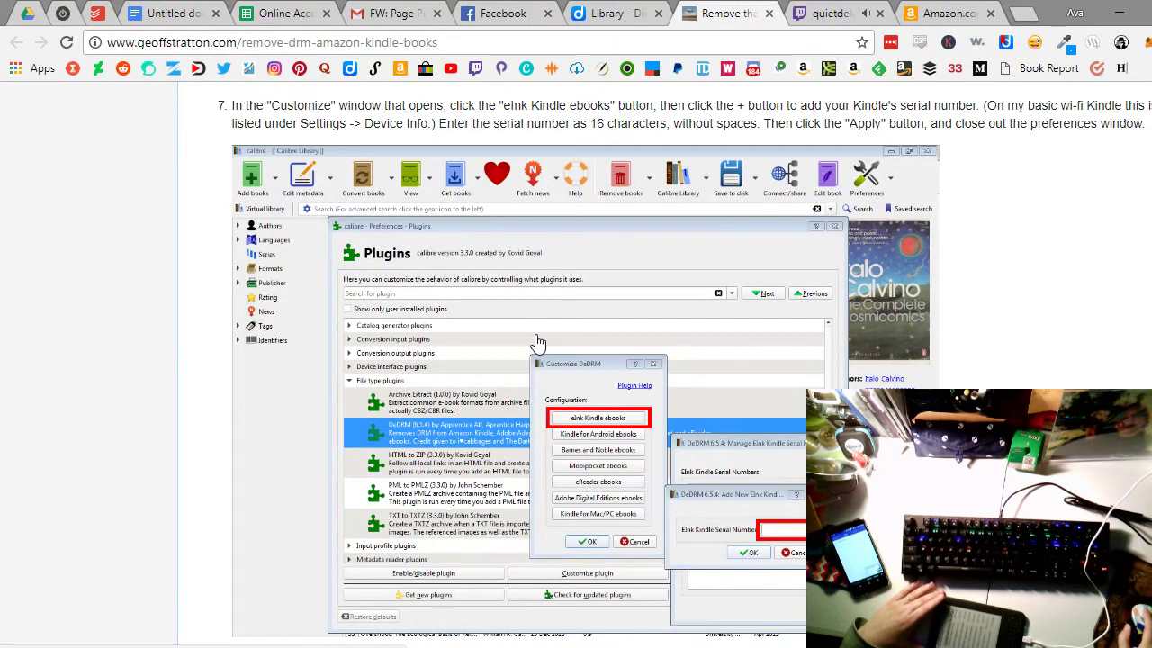
pyautogui.scroll(1, 538, 343)
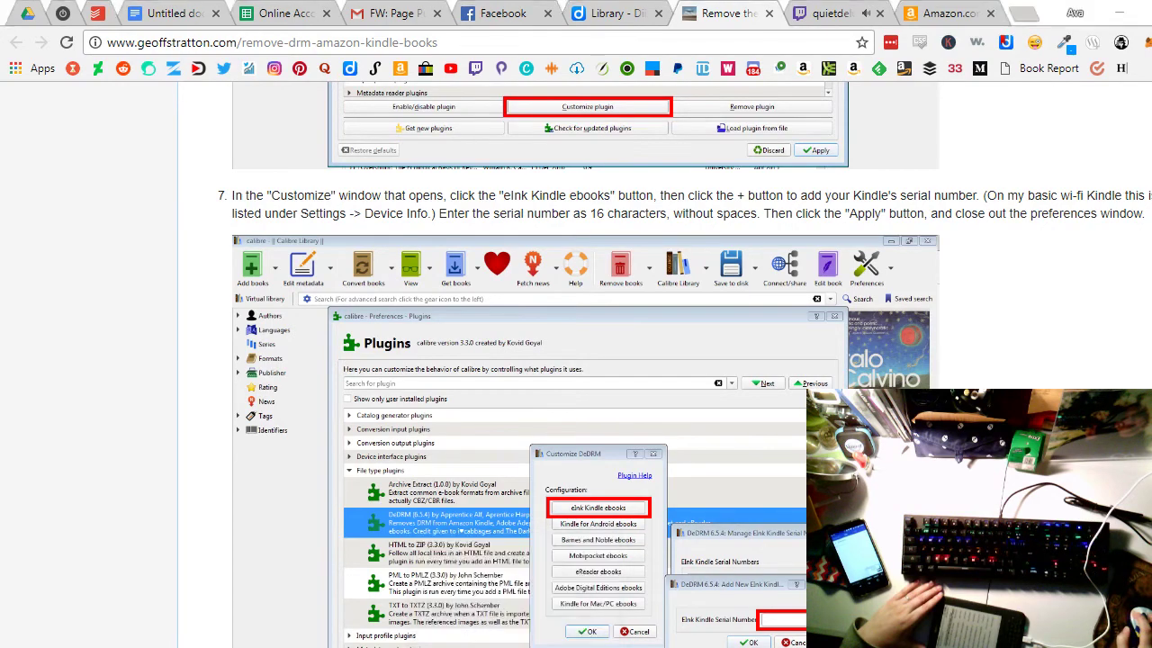
pyautogui.click(510, 584)
# Step: Open the customization of the DeDRM file type plugin in calibre's preferences and start a new eInk Kindle serial number entry
pyautogui.click(1036, 56)
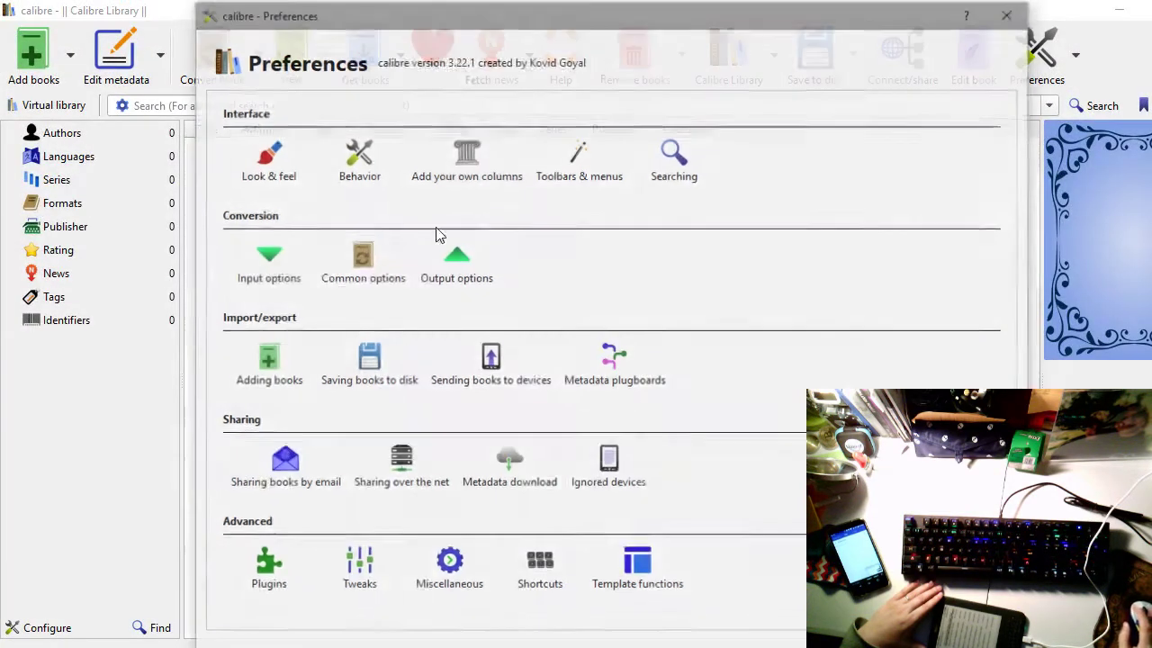
pyautogui.click(266, 571)
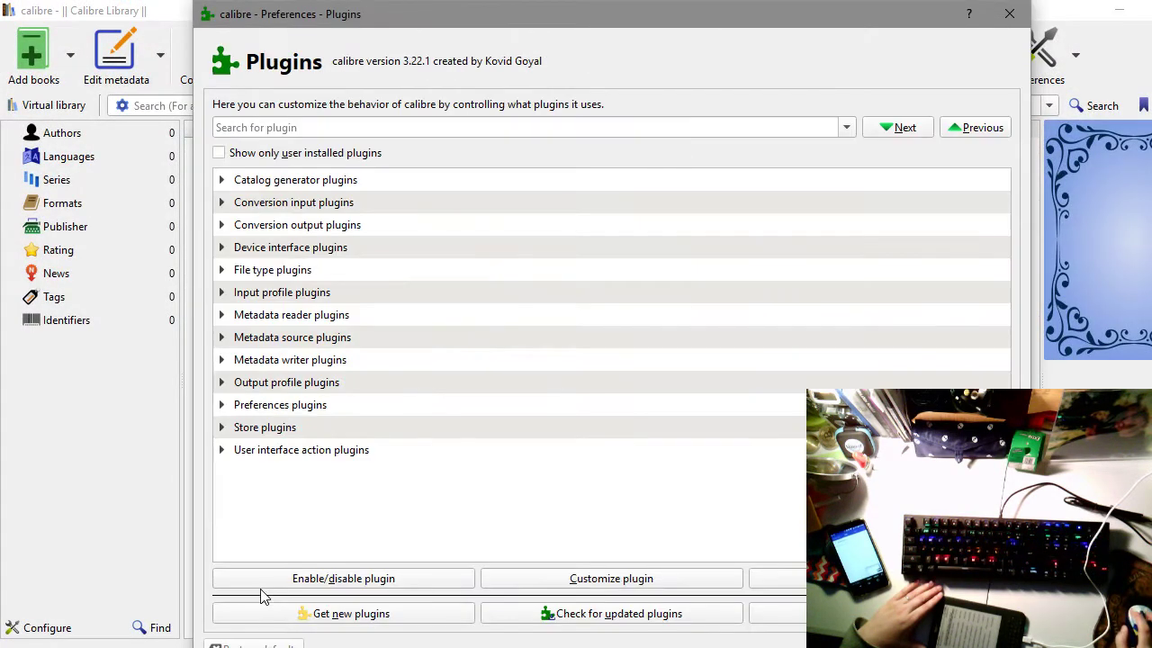
pyautogui.click(221, 270)
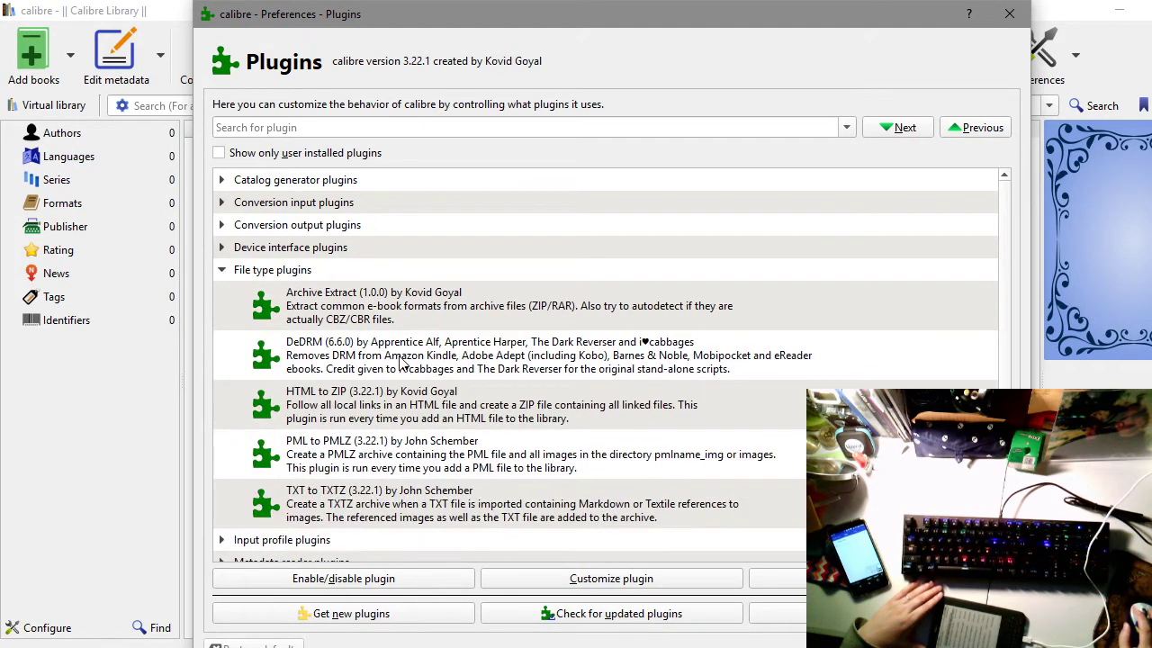
pyautogui.click(402, 360)
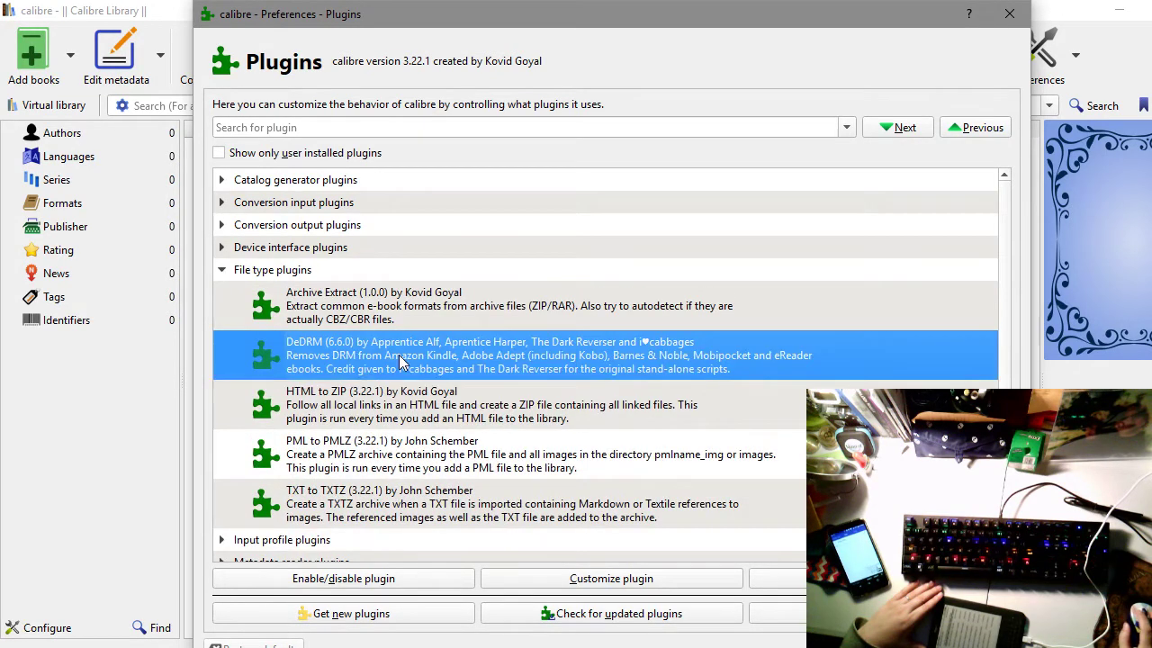
pyautogui.click(633, 578)
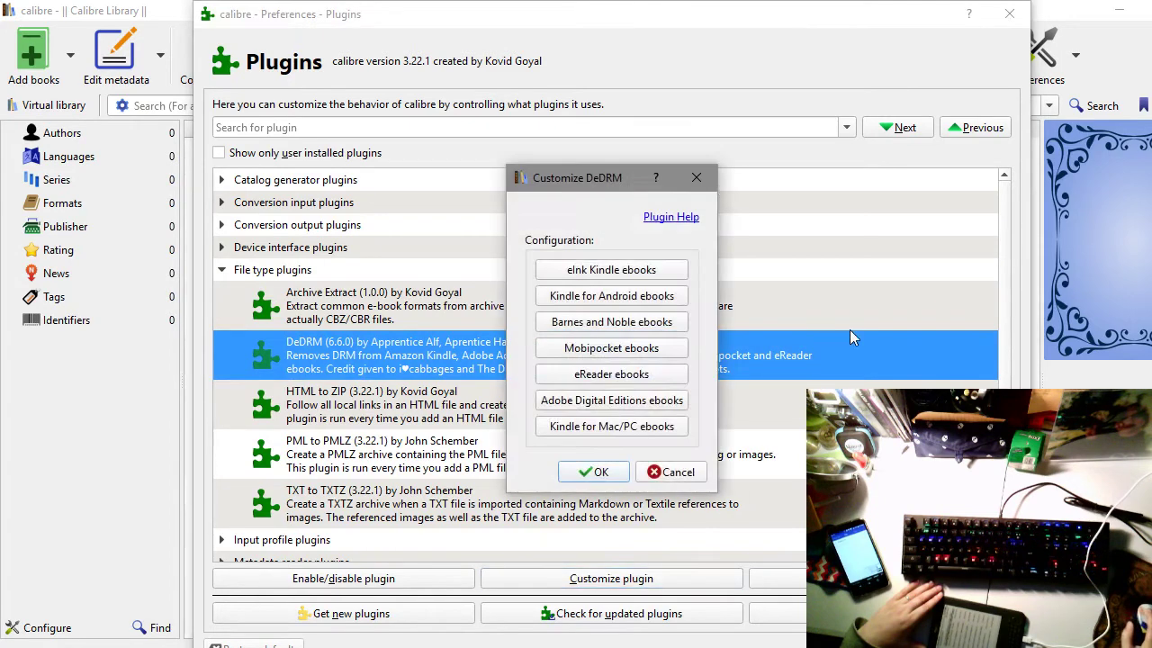
pyautogui.click(602, 273)
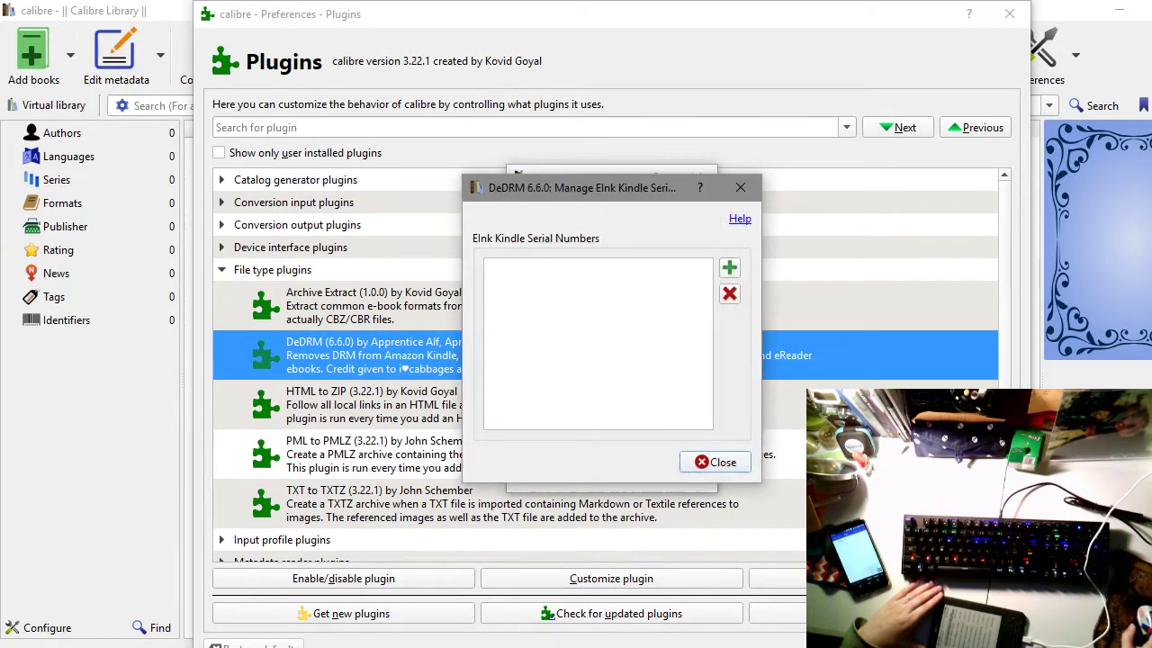
pyautogui.click(727, 268)
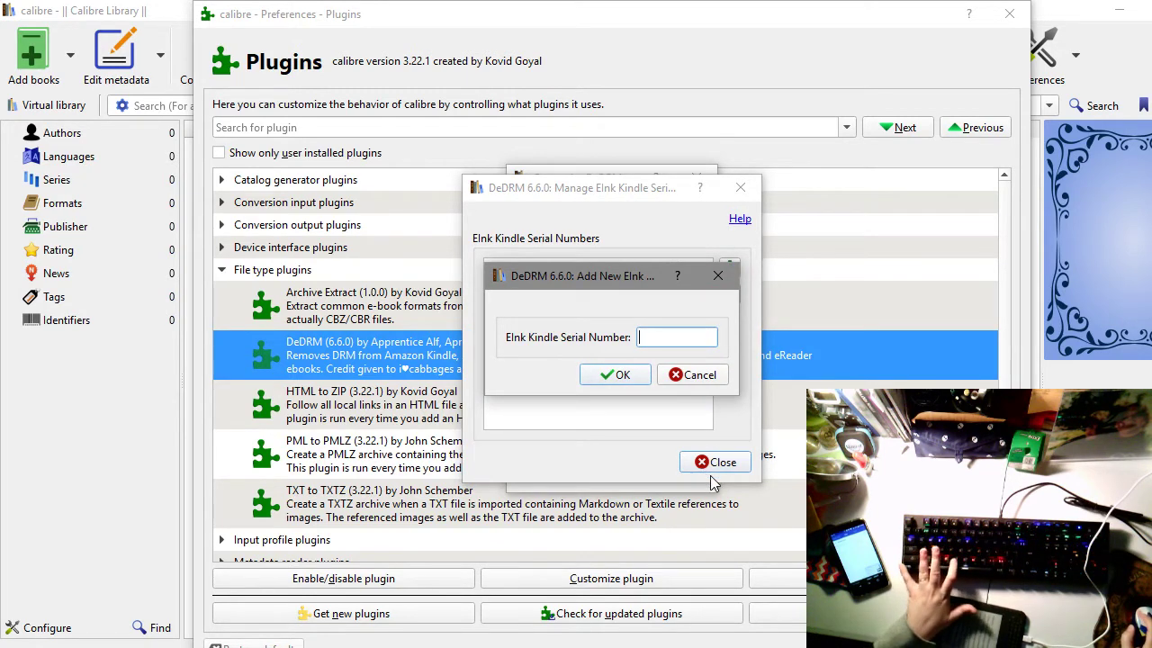
# Step: Try to add the copied Kindle serial number with its spaces, and clear the serial number field
pyautogui.hotkey('ctrl', 'v')
pyautogui.click(617, 376)
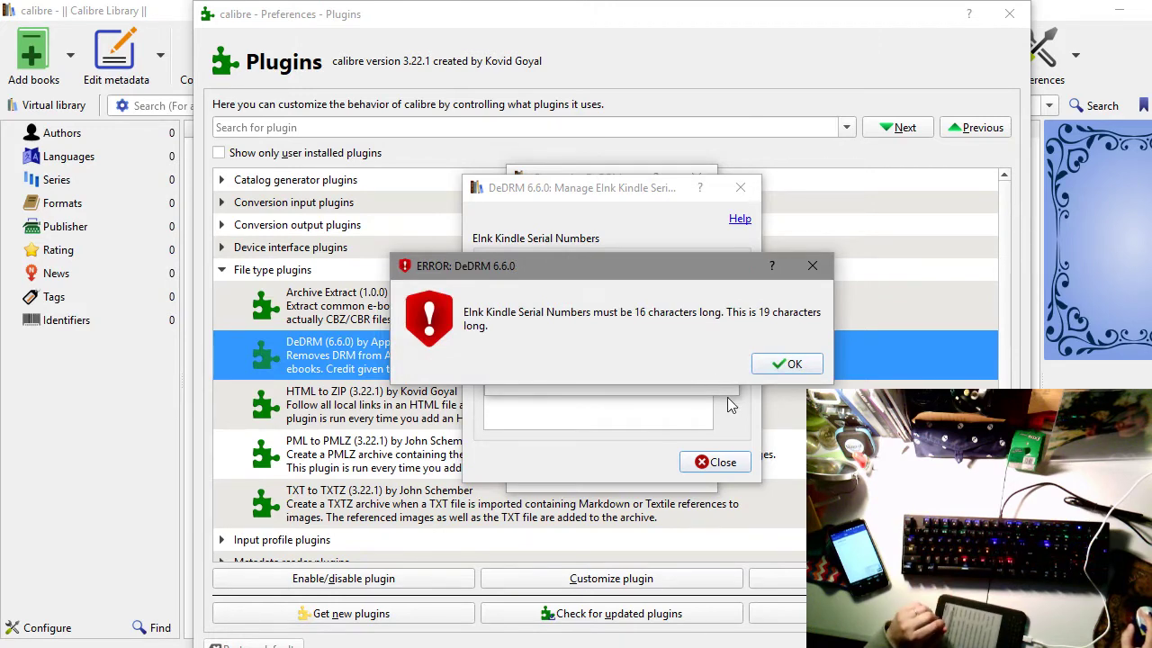
pyautogui.click(795, 364)
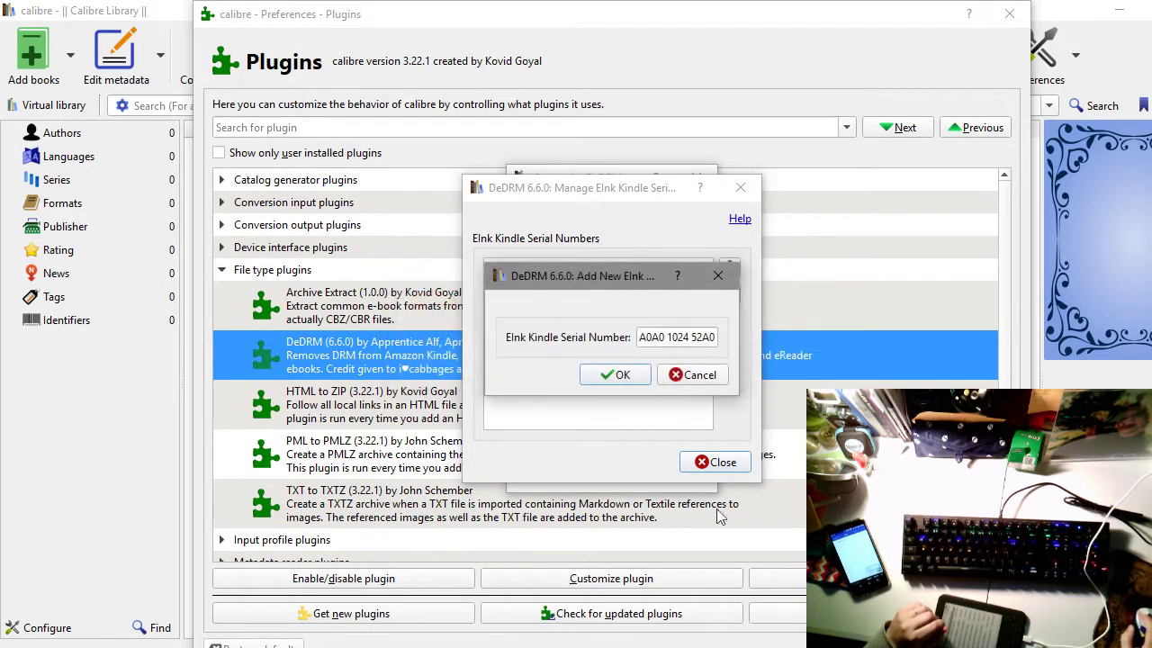
pyautogui.moveTo(644, 340); pyautogui.dragTo(763, 335)
pyautogui.press('BackSpace')
pyautogui.press('BackSpace')
pyautogui.press('BackSpace')
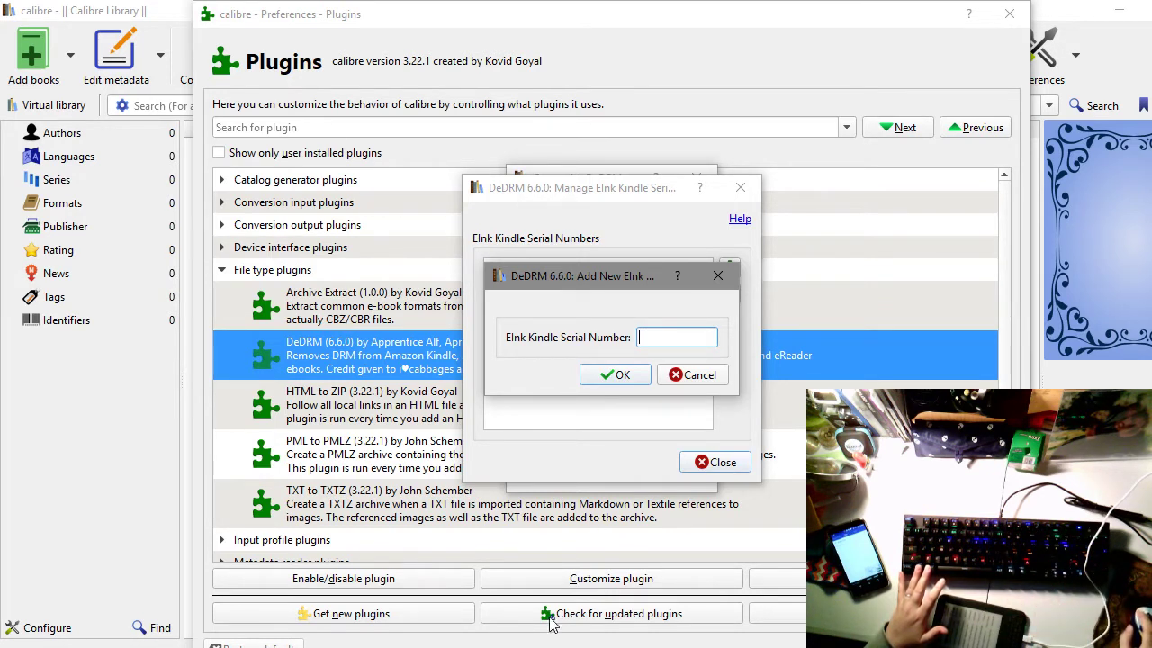
pyautogui.moveTo(486, 641)
pyautogui.click(486, 575)
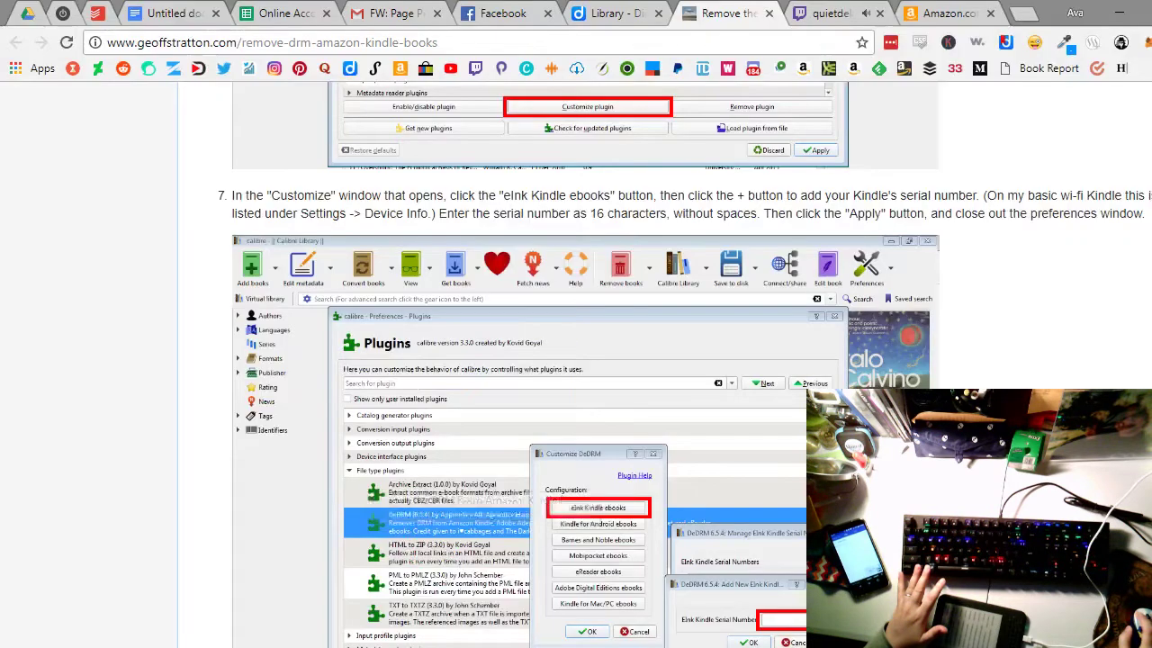
pyautogui.click(946, 14)
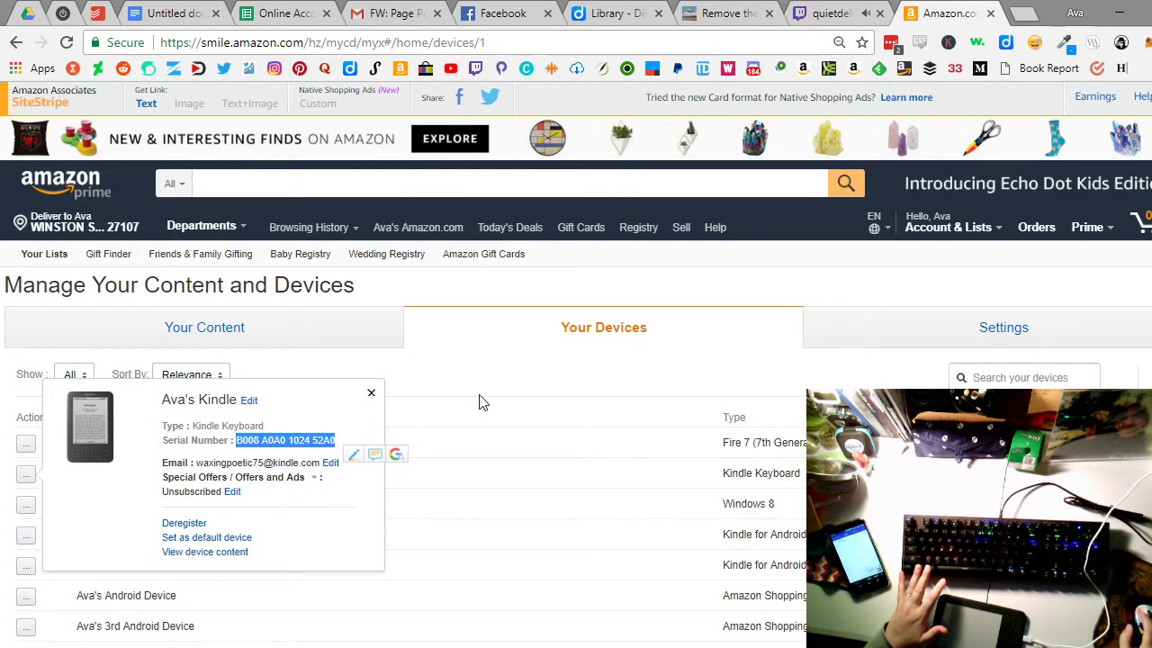
pyautogui.hotkey('alt', 'Tab')
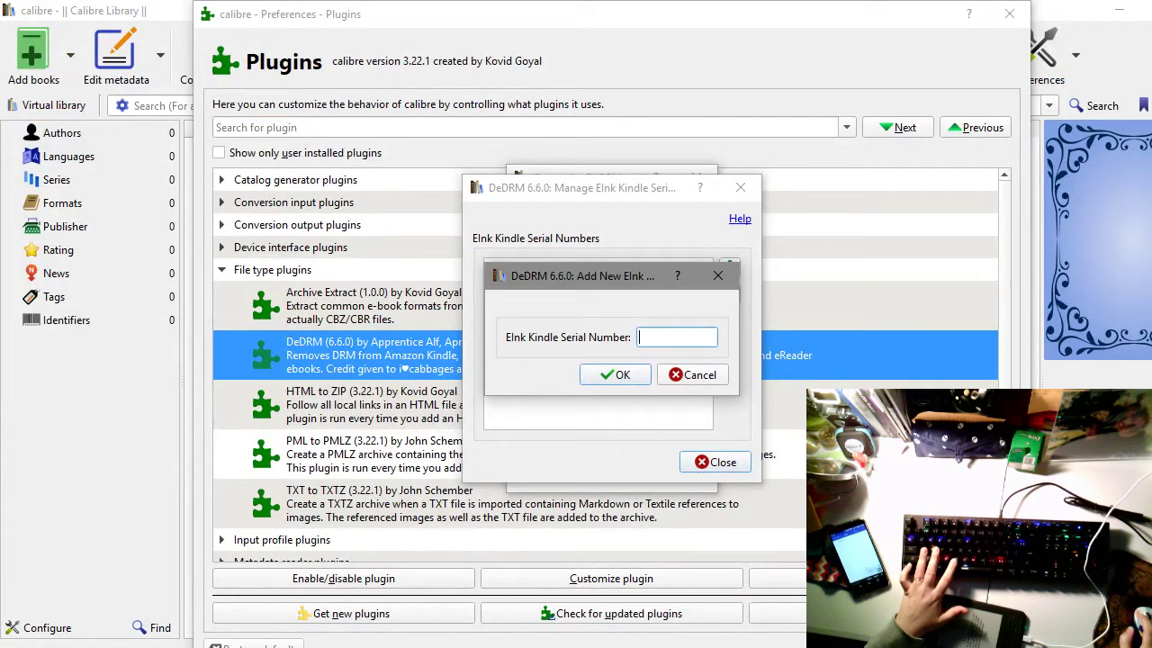
pyautogui.hotkey('ctrl', 'v')
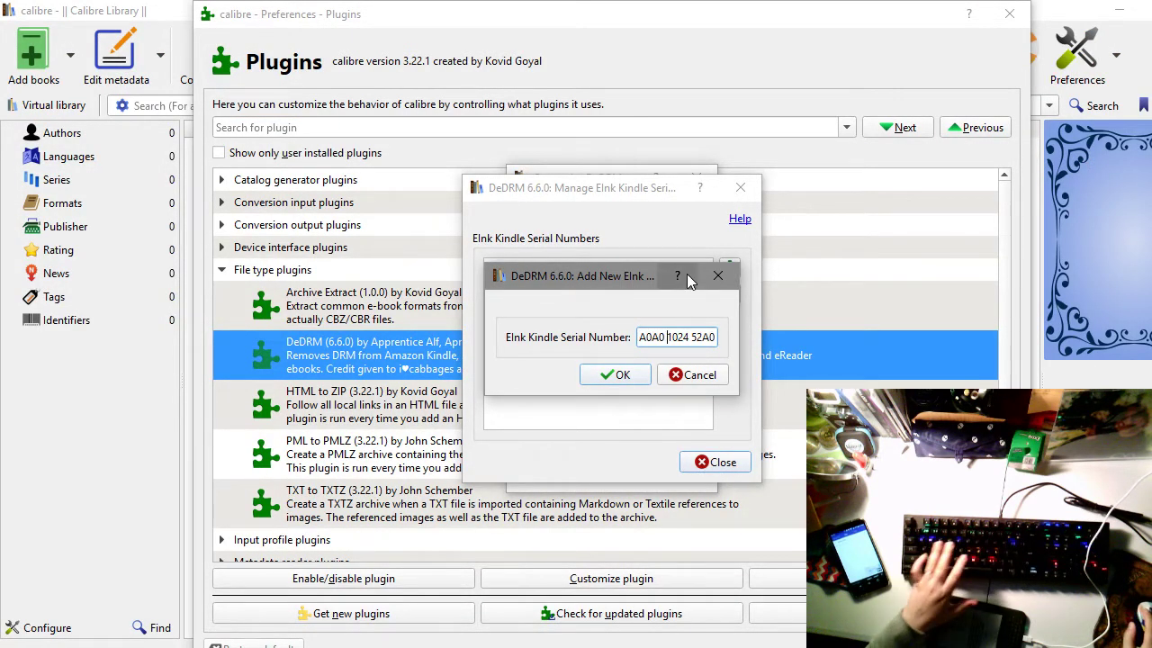
pyautogui.press('BackSpace')
pyautogui.click(693, 337)
pyautogui.press('BackSpace')
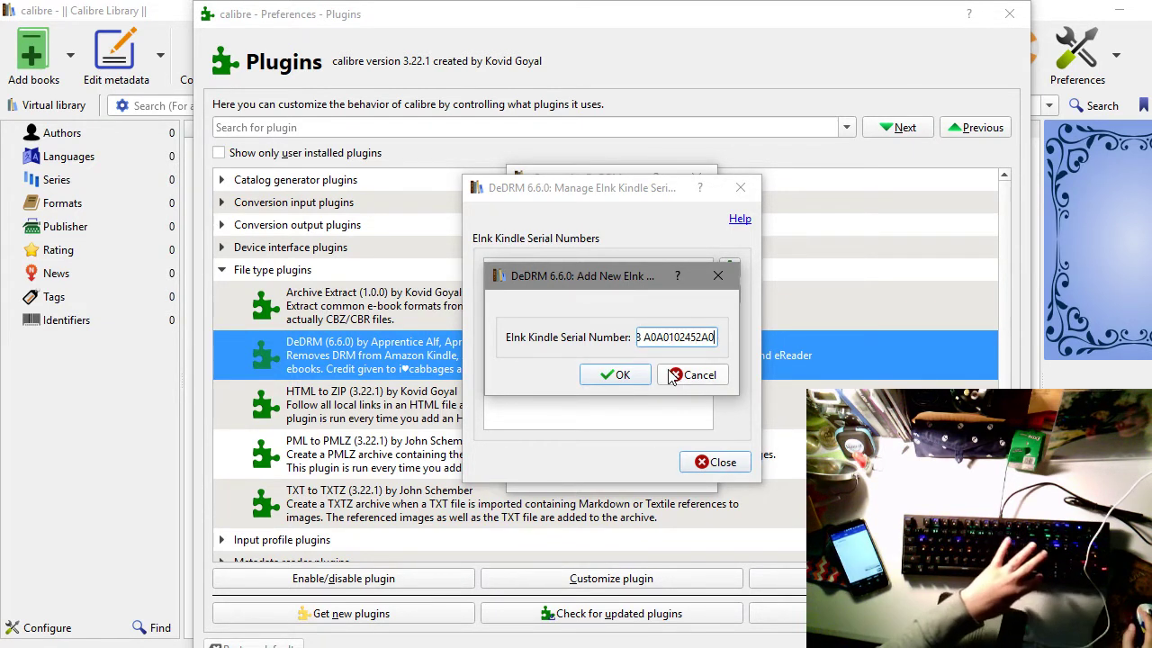
pyautogui.press('Home')
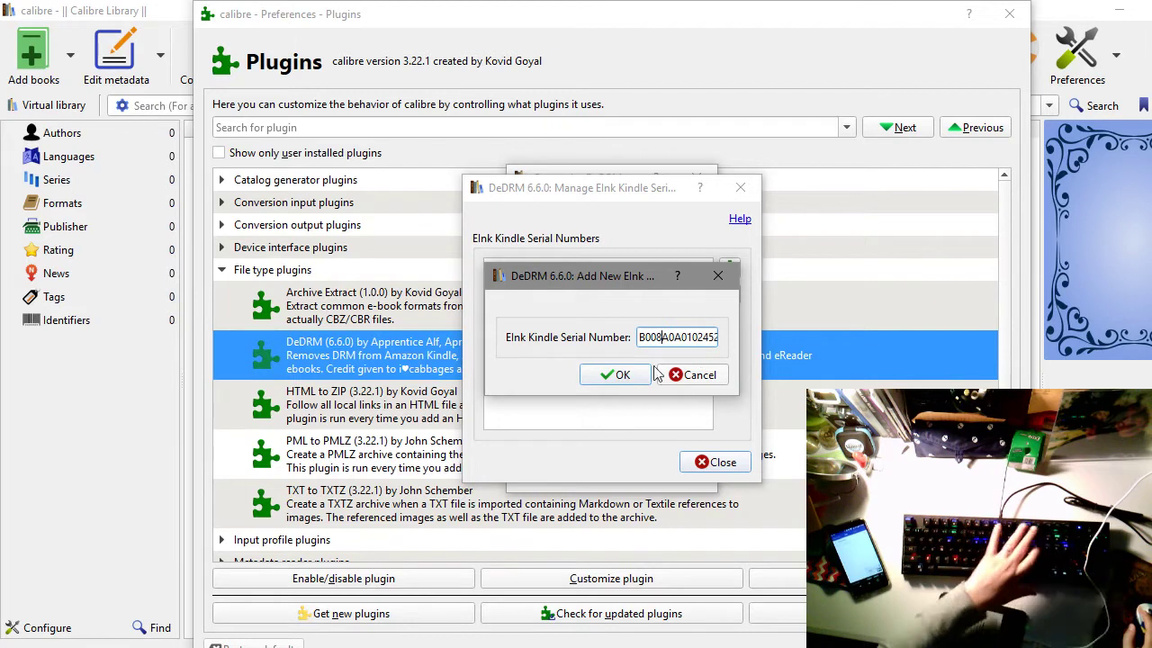
pyautogui.click(612, 375)
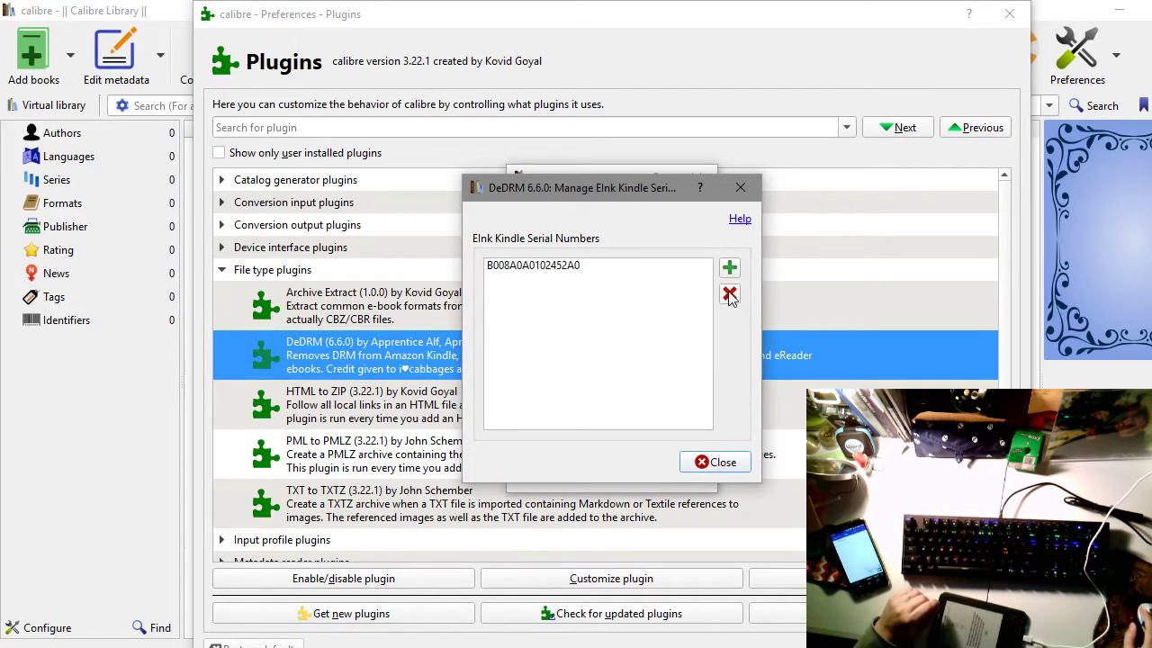
pyautogui.click(731, 461)
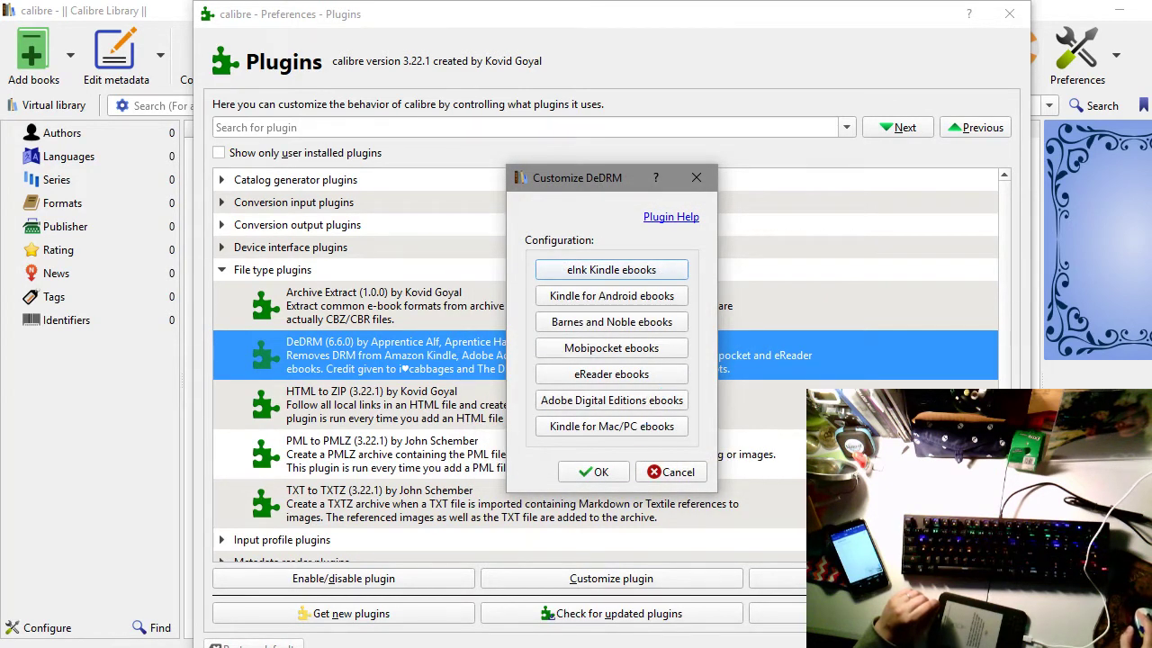
# Step: Return to step 7 of the DRM removal guide in the browser to check how to finish the plugin setup
pyautogui.hotkey('alt', 'Tab')
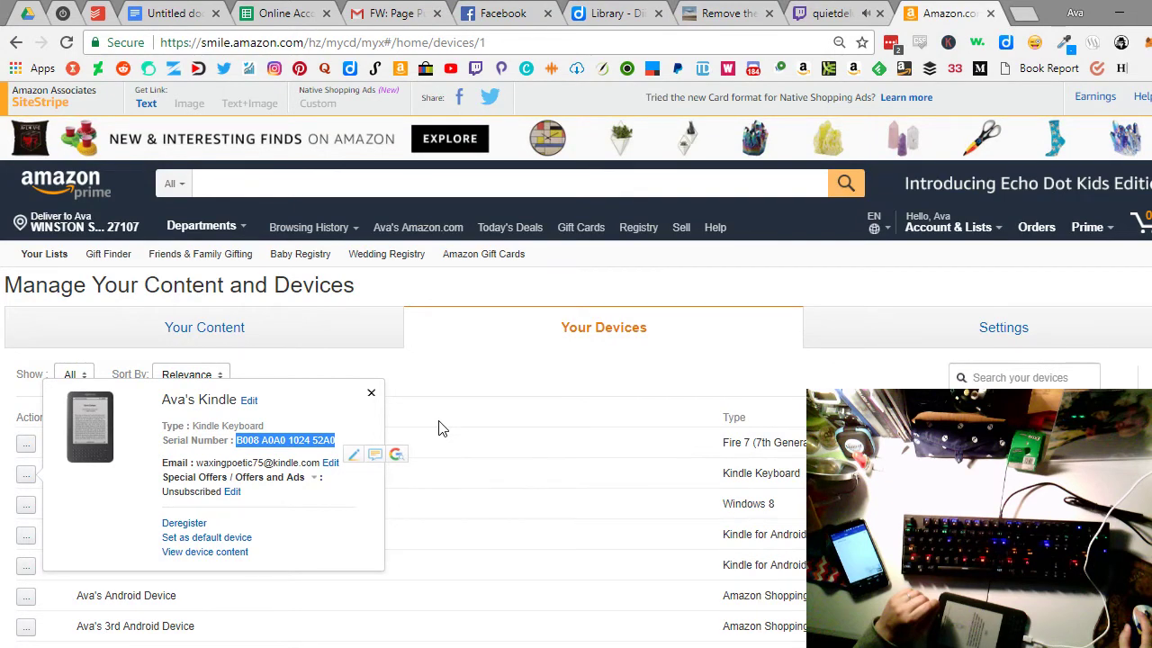
pyautogui.hotkey('ctrl', 'shift', 'Tab')
pyautogui.hotkey('ctrl', 'shift', 'Tab')
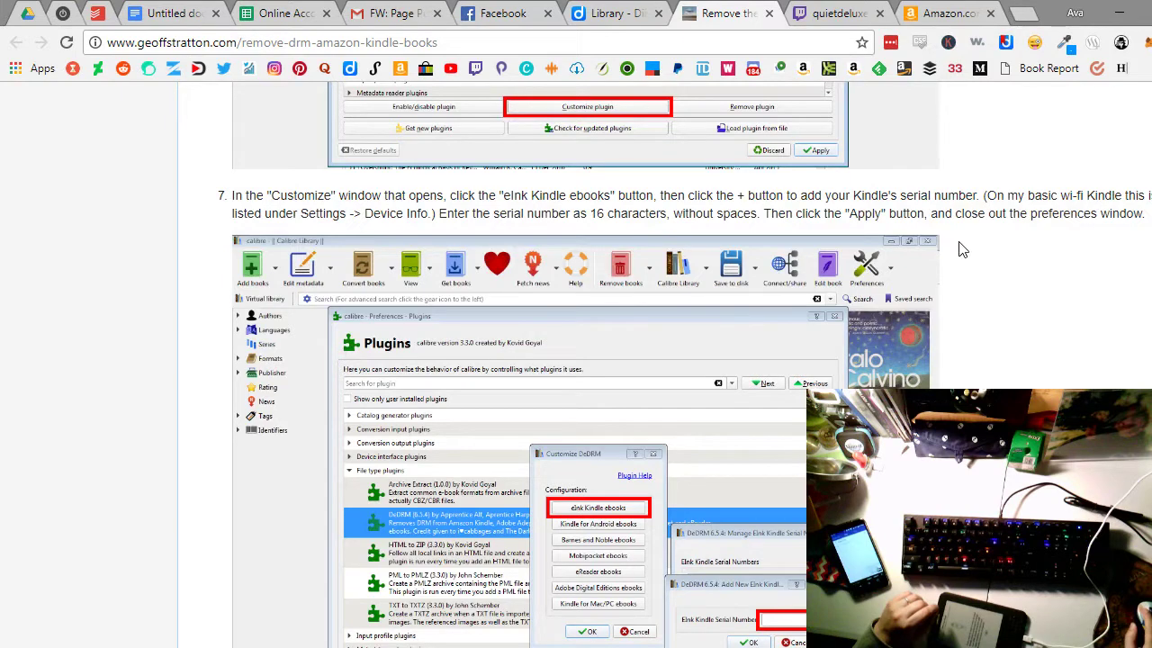
# Step: Read steps 8 to 12 of the DRM removal guide, switch back to calibre, and close the preferences
pyautogui.scroll(-1, 1056, 311)
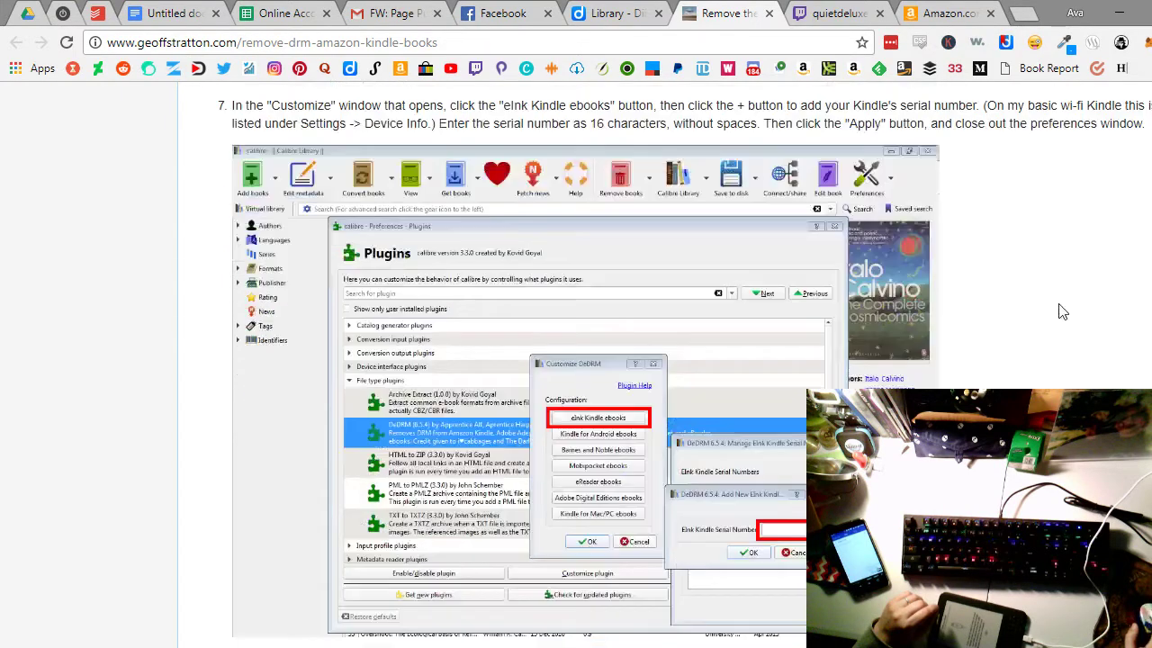
pyautogui.scroll(-3, 1062, 312)
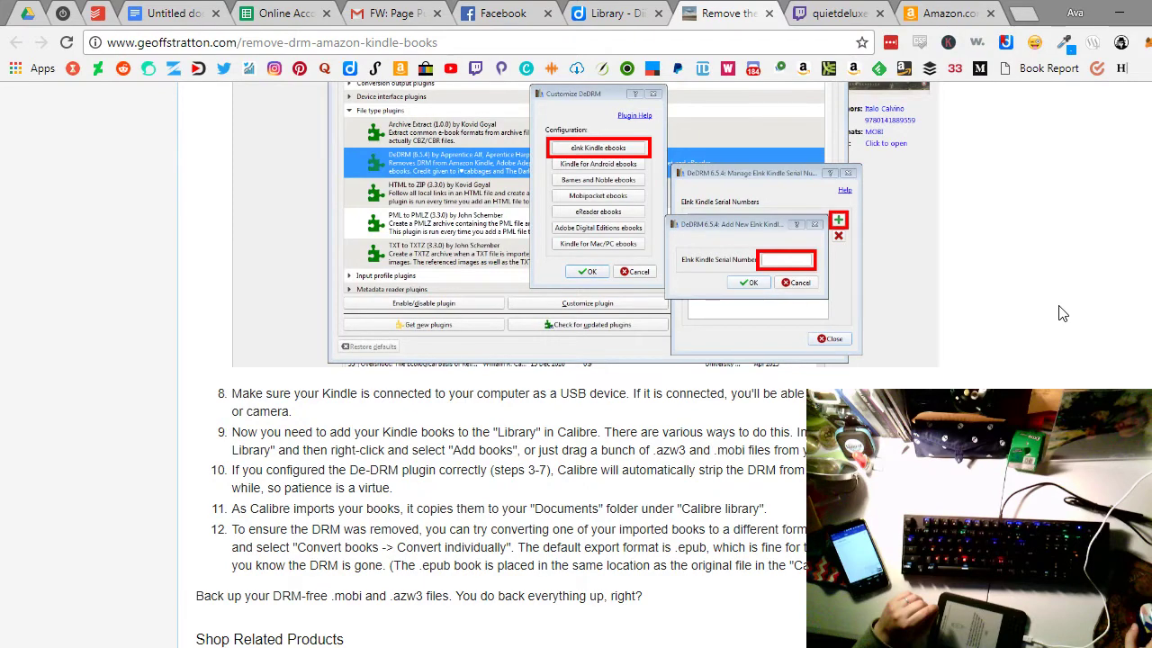
pyautogui.scroll(-1, 1062, 312)
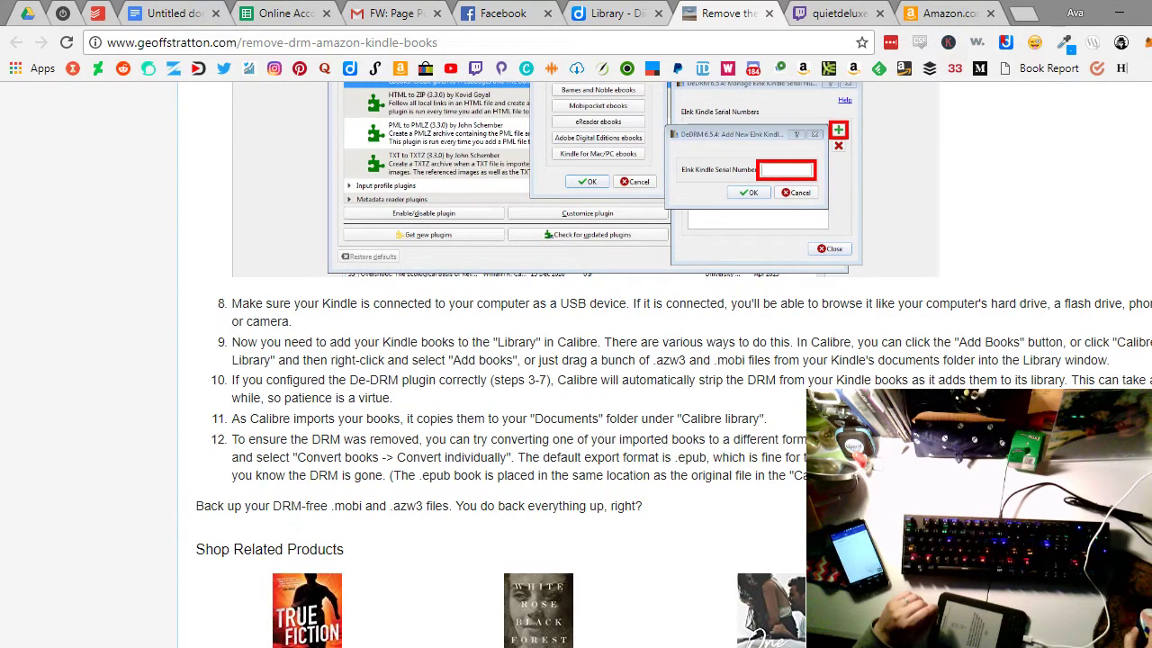
pyautogui.hotkey('alt', 'Tab')
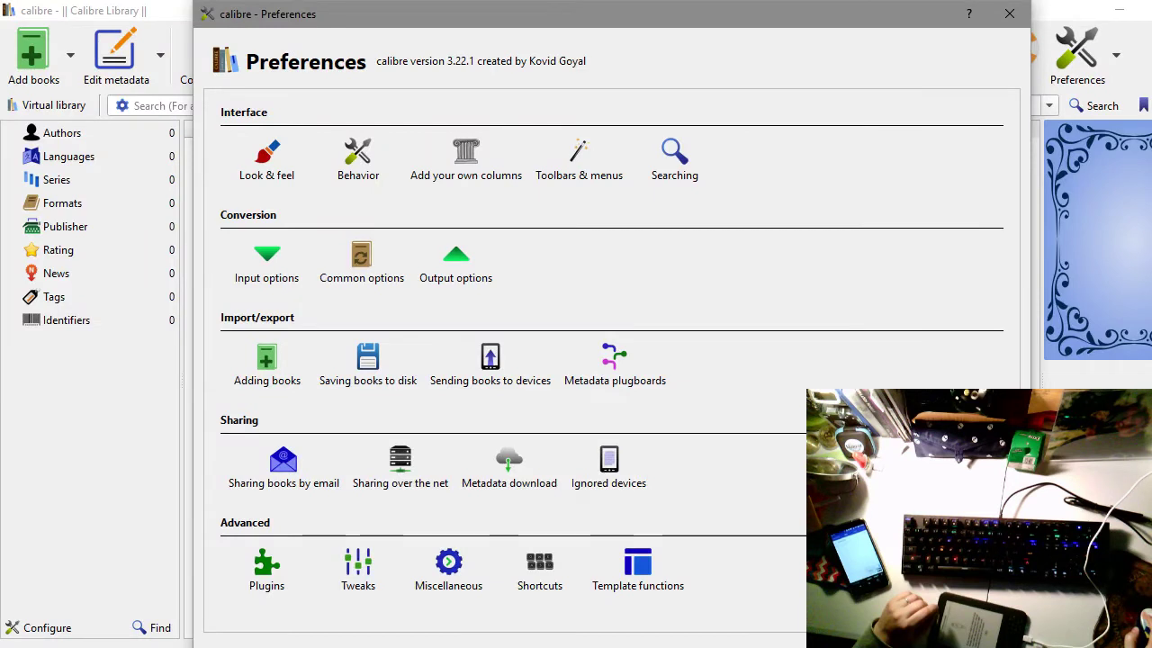
pyautogui.press('Escape')
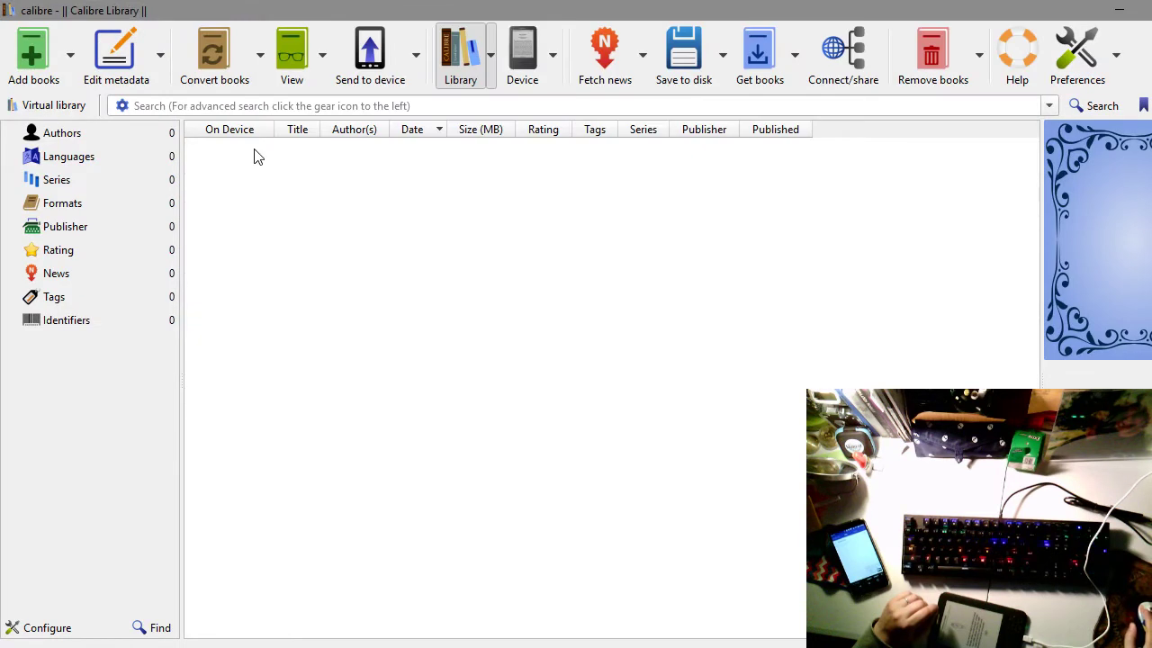
# Step: Start adding books to the calibre library and open the documents folder on the Kindle (G:) drive
pyautogui.click(31, 61)
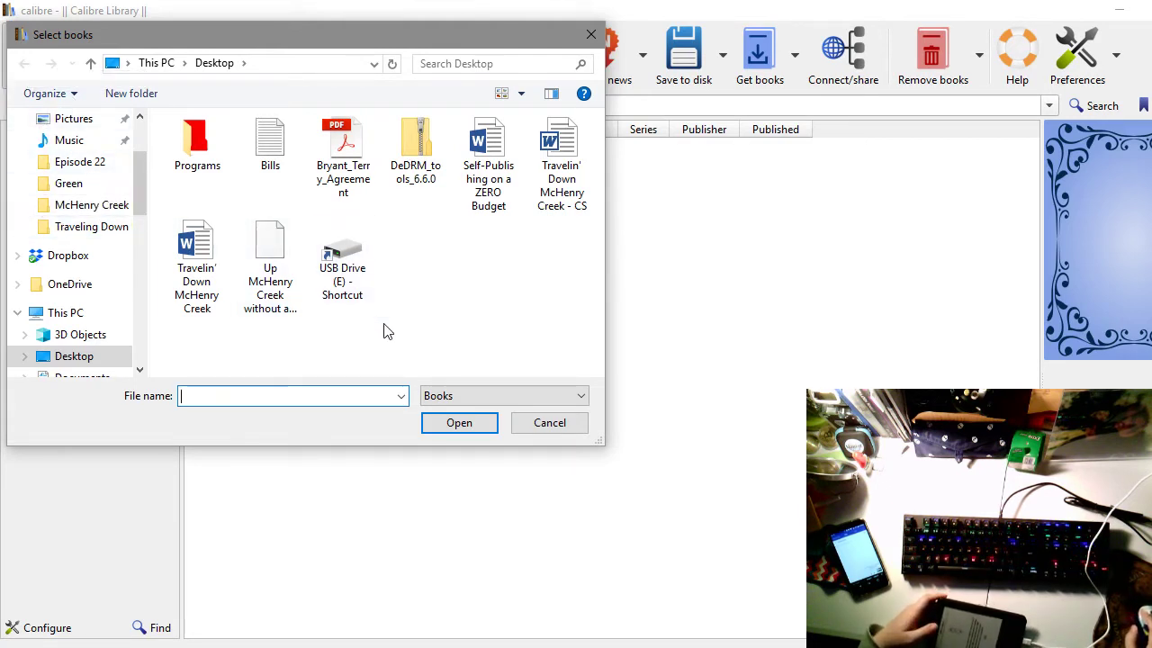
pyautogui.click(59, 314)
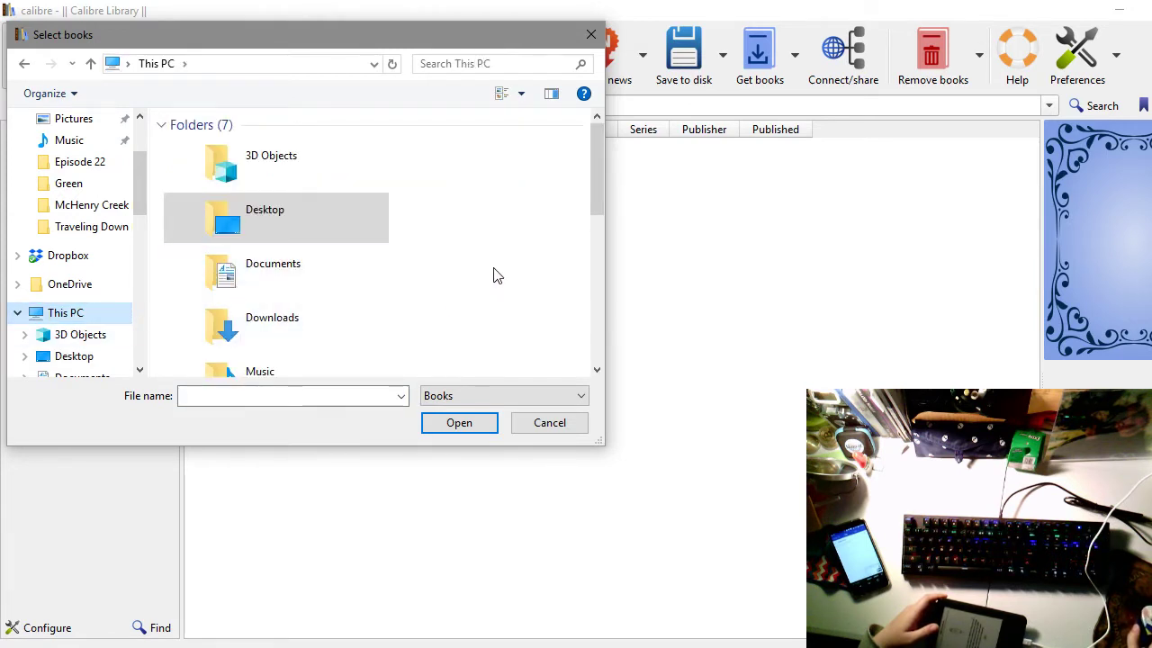
pyautogui.scroll(-3, 497, 276)
pyautogui.scroll(3, 494, 278)
pyautogui.scroll(-9, 494, 278)
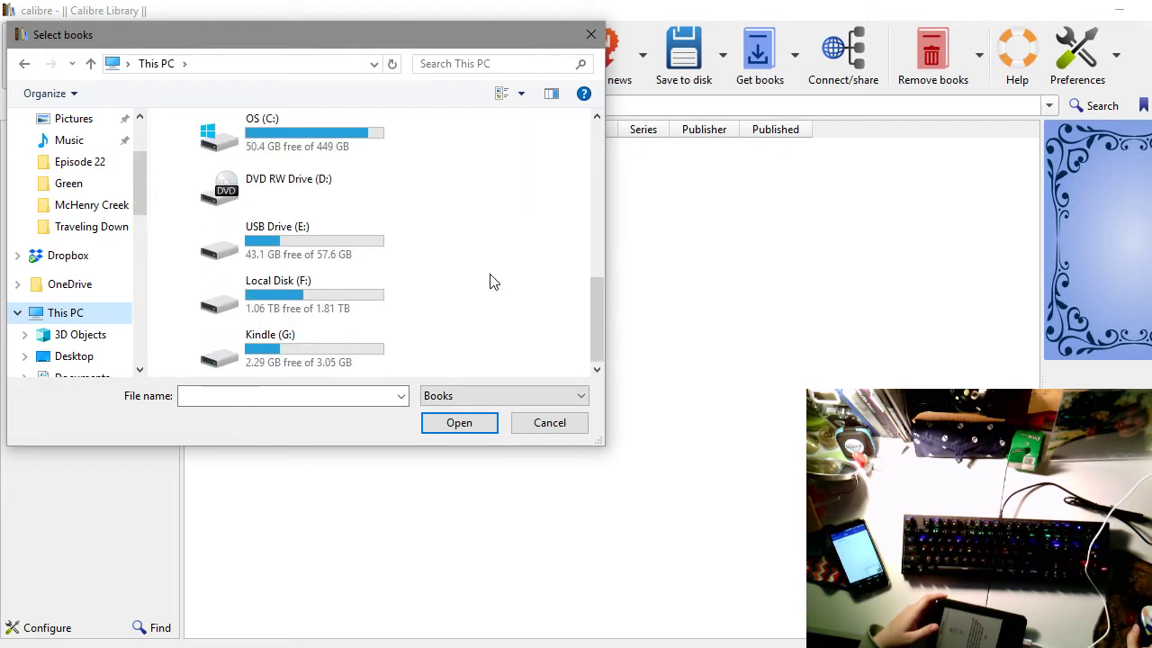
pyautogui.click(266, 354)
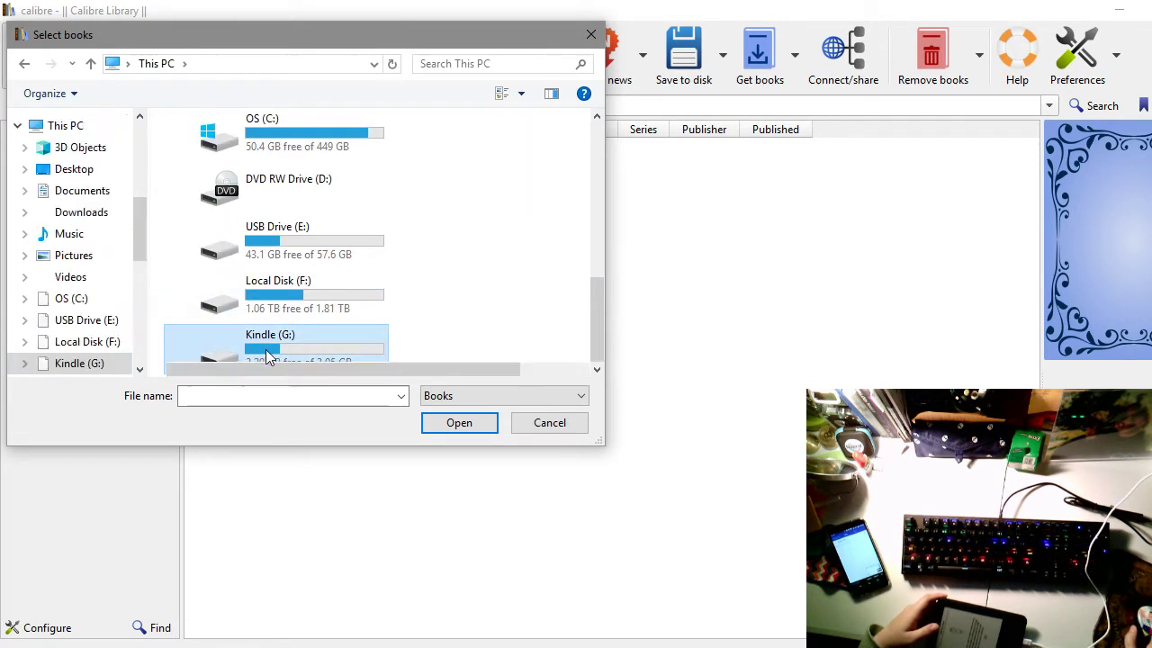
pyautogui.doubleClick(266, 355)
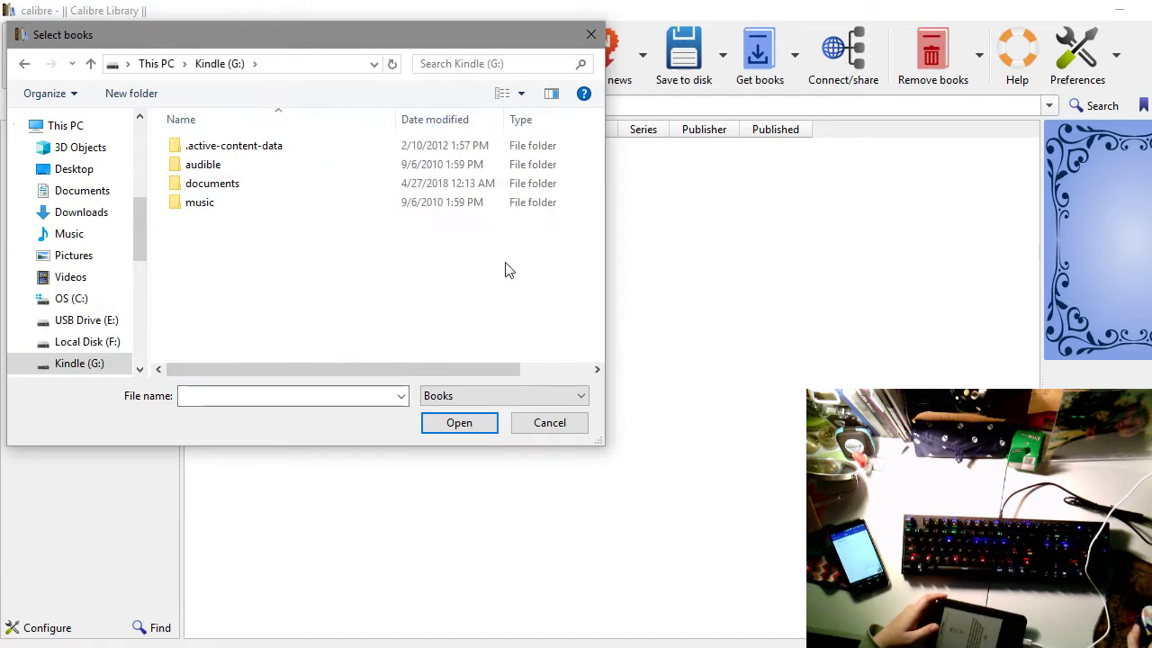
pyautogui.doubleClick(211, 185)
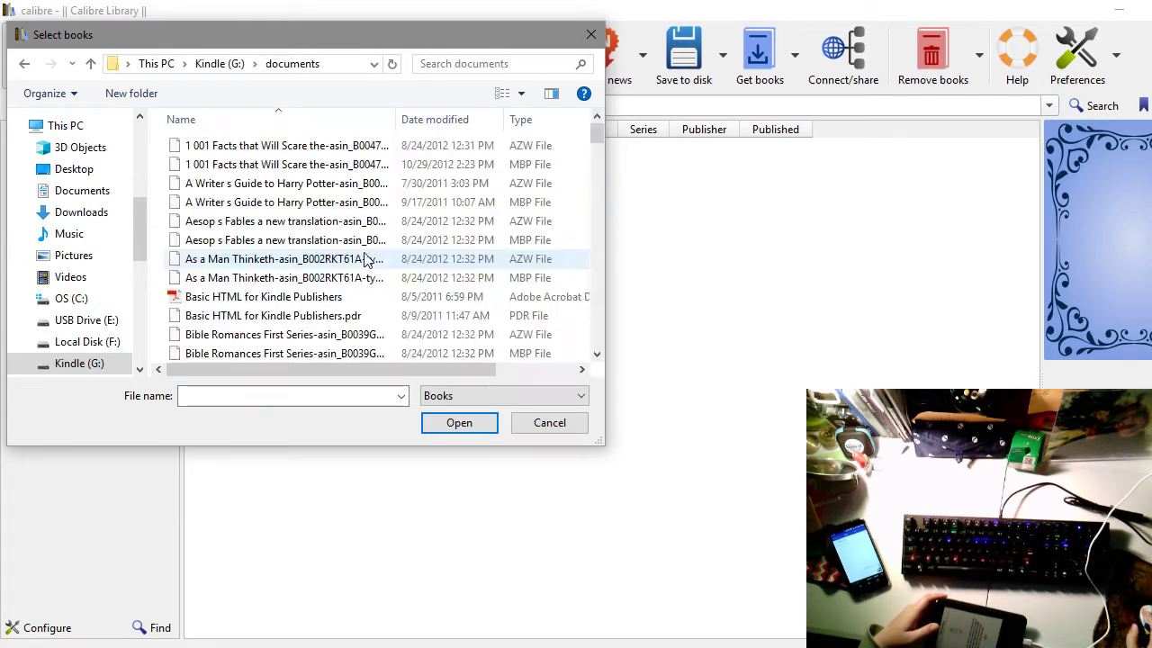
# Step: Find the AZW3 file of Up McHenry Creek without a Paddle in the Kindle's documents folder and add it to the library
pyautogui.scroll(-3, 313, 268)
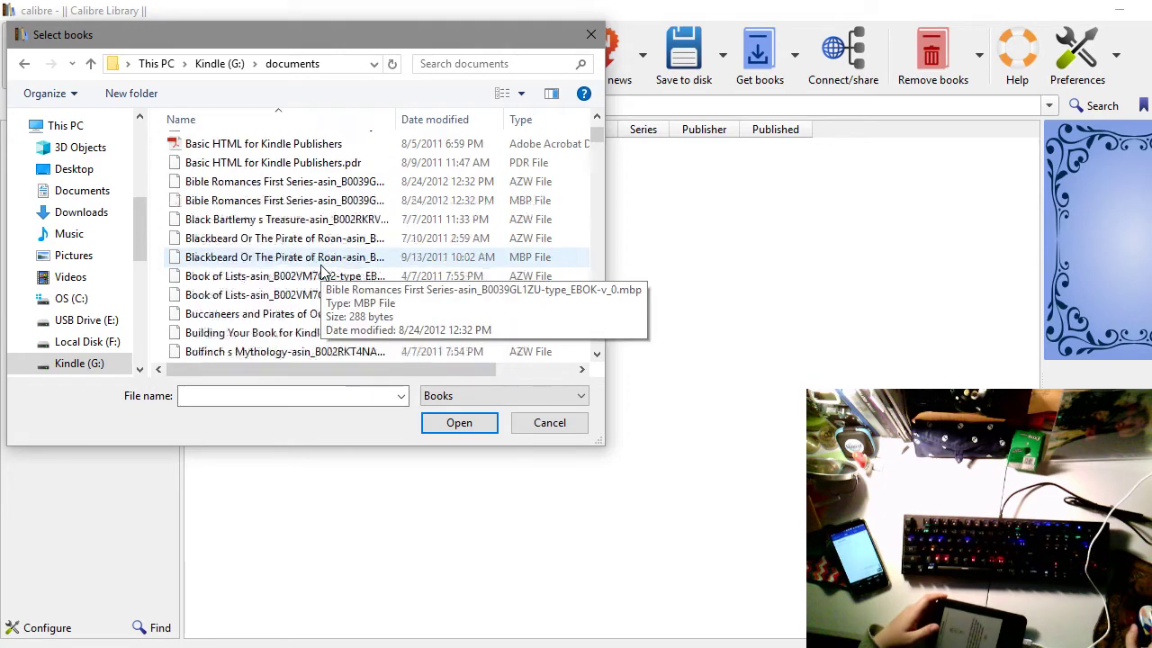
pyautogui.scroll(-3, 329, 279)
pyautogui.scroll(10, 329, 280)
pyautogui.scroll(-6, 329, 280)
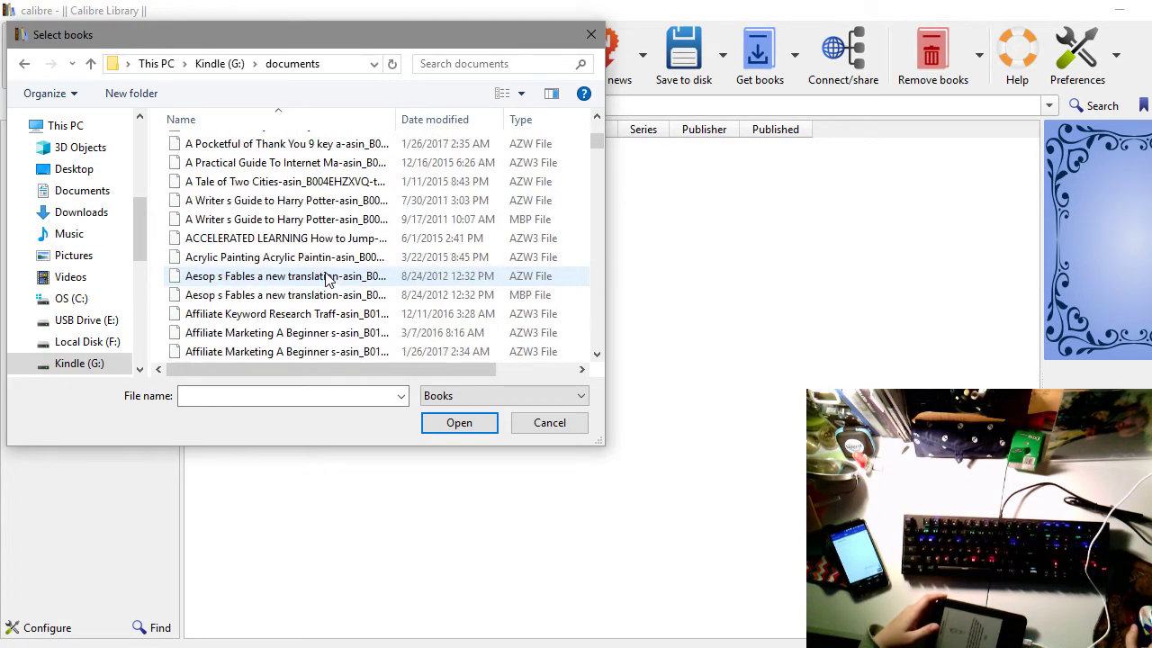
pyautogui.scroll(-6, 328, 280)
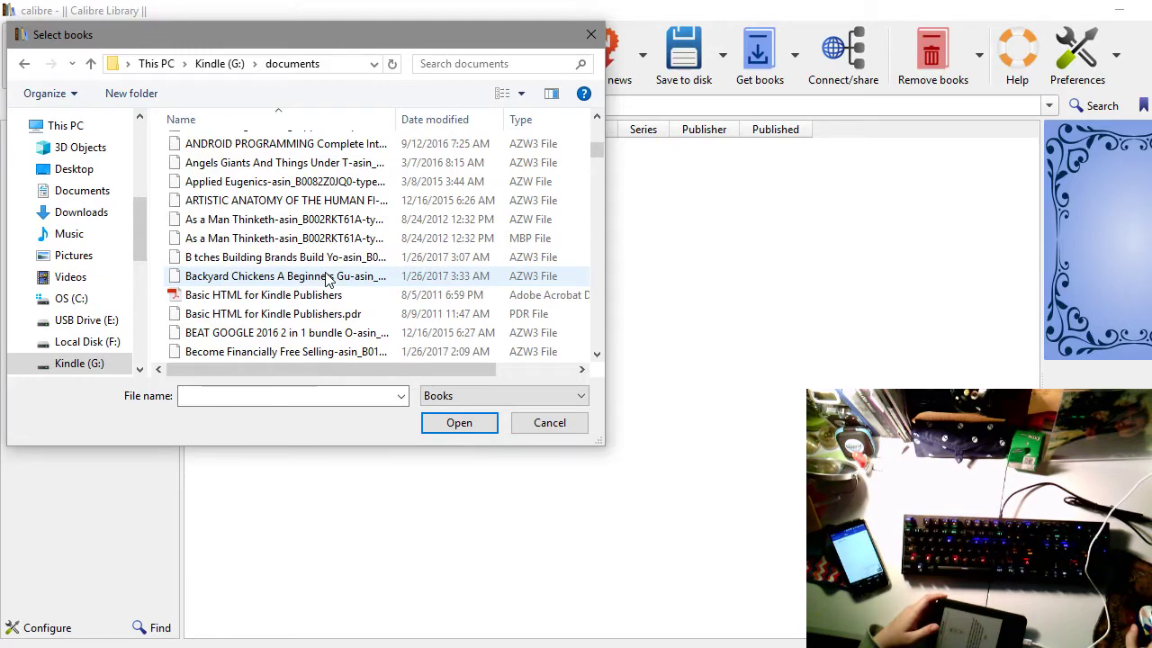
pyautogui.scroll(-5, 329, 283)
pyautogui.scroll(-20, 328, 282)
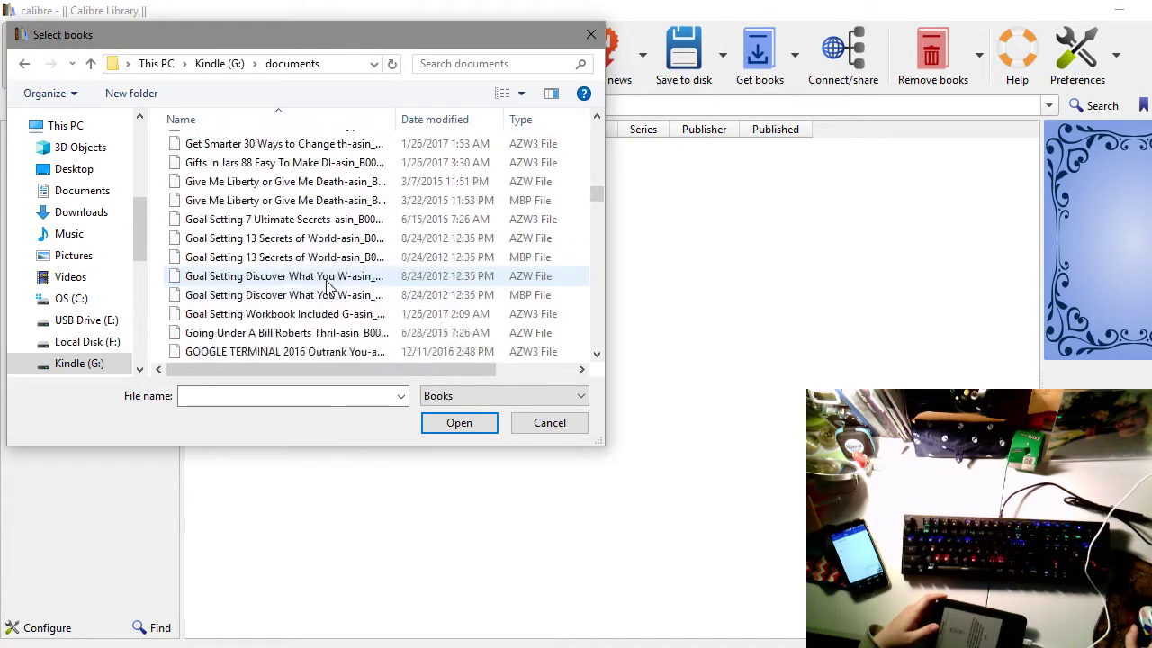
pyautogui.scroll(-5, 329, 286)
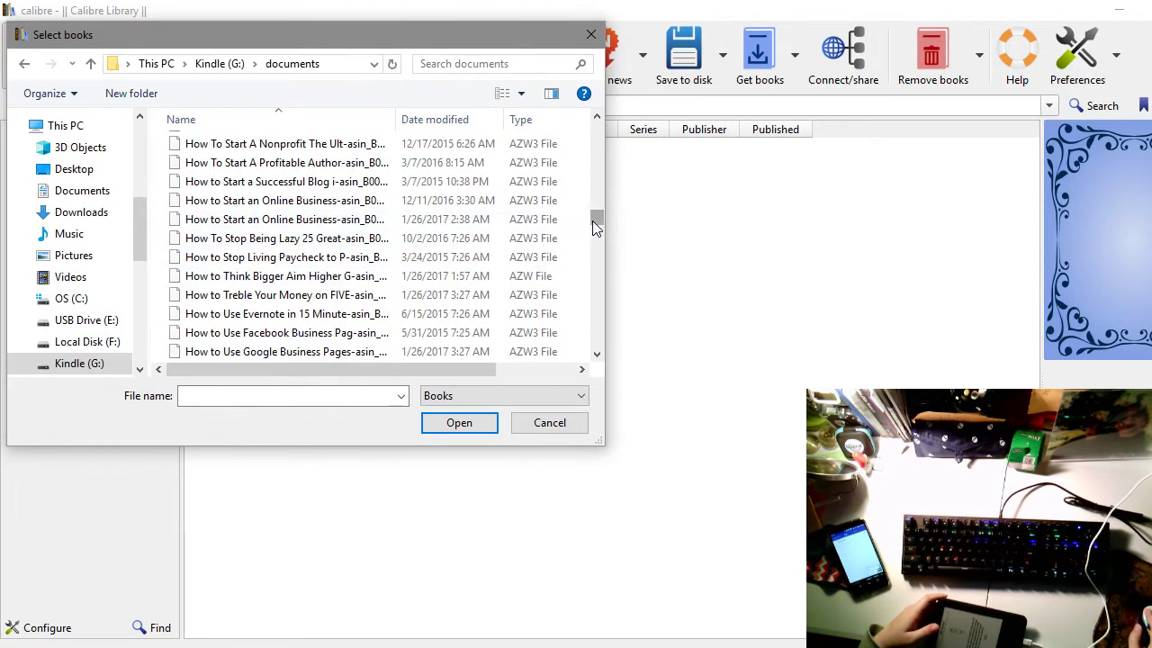
pyautogui.moveTo(594, 226); pyautogui.dragTo(617, 354)
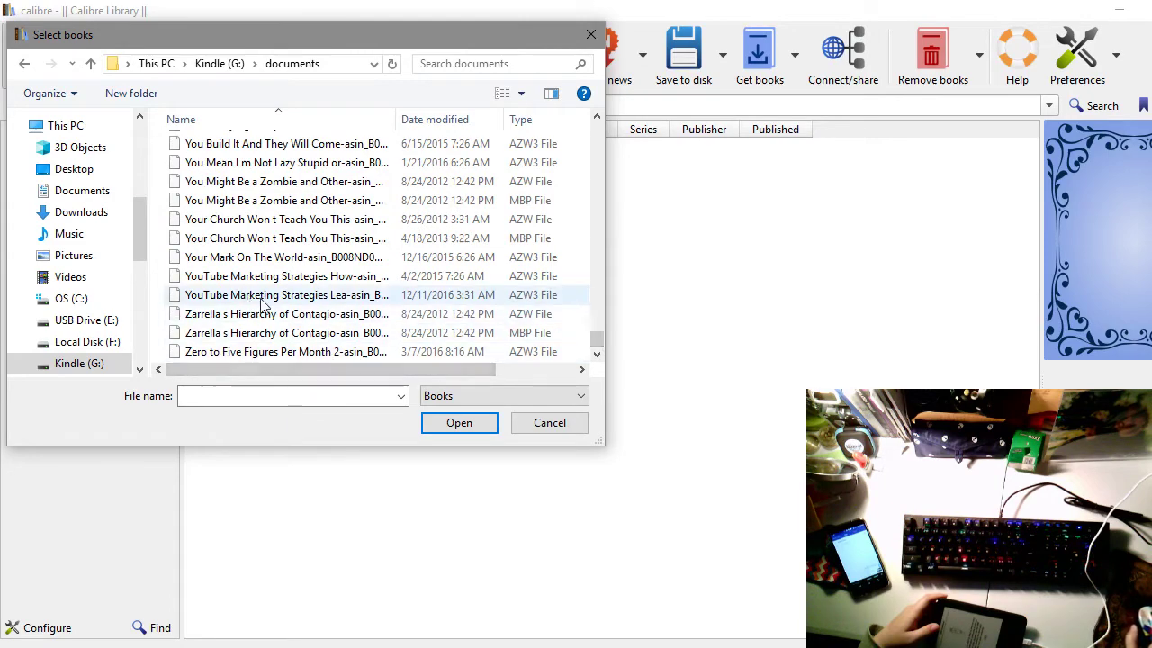
pyautogui.scroll(2, 270, 300)
pyautogui.scroll(5, 268, 302)
pyautogui.scroll(-2, 268, 302)
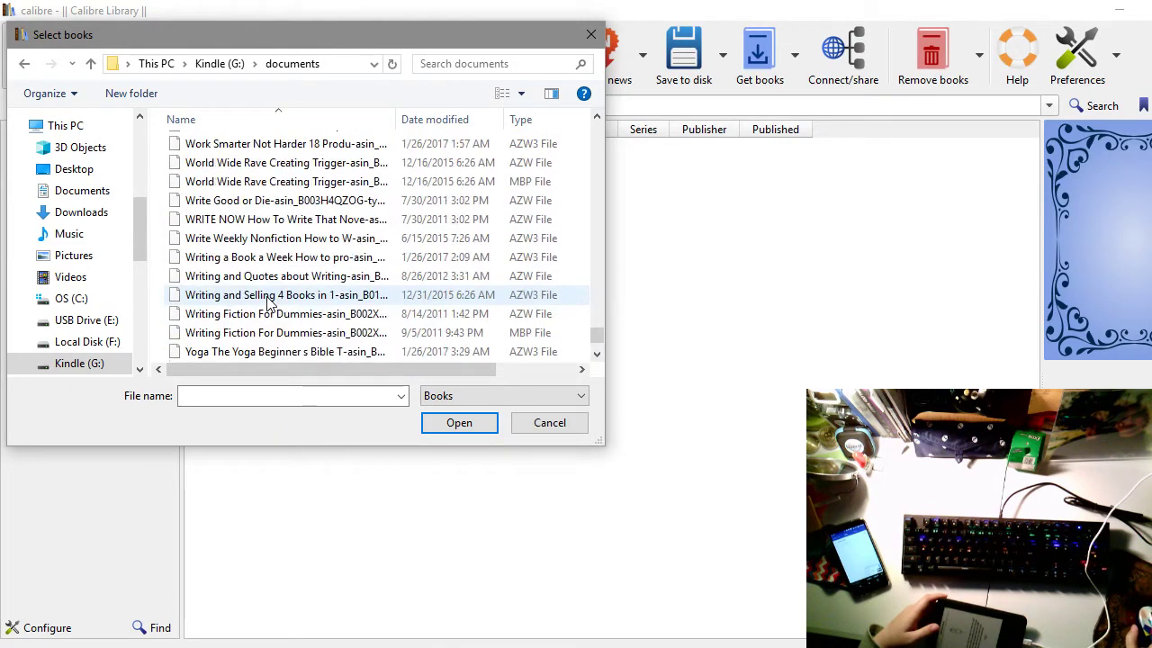
pyautogui.scroll(-5, 267, 302)
pyautogui.scroll(15, 268, 302)
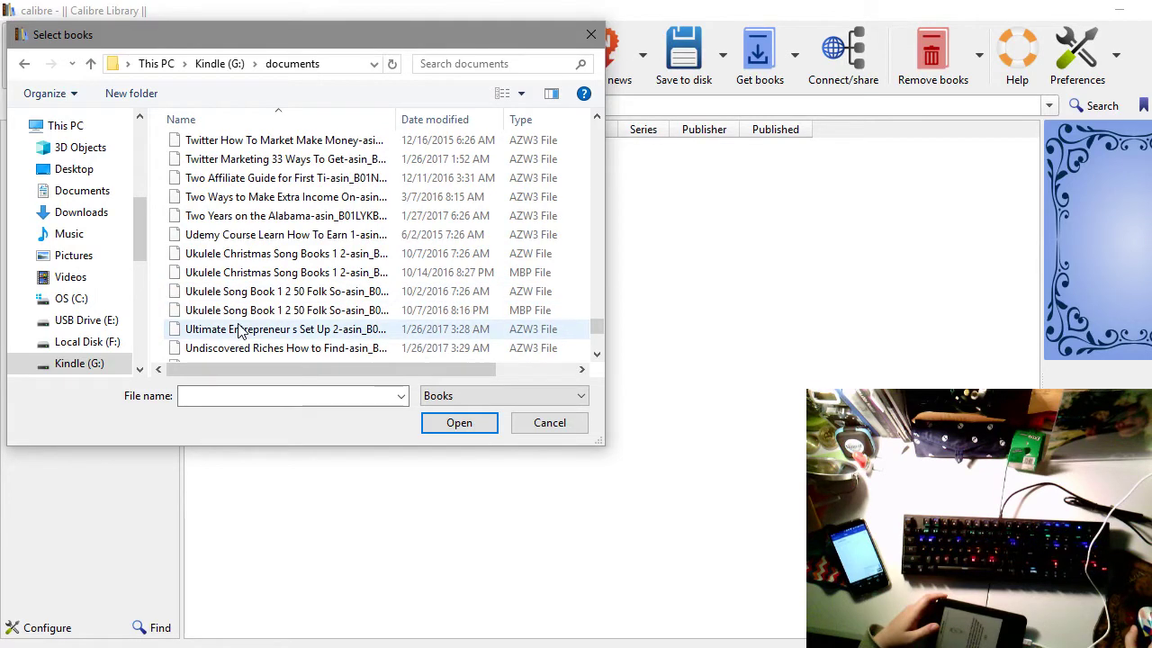
pyautogui.scroll(-3, 240, 331)
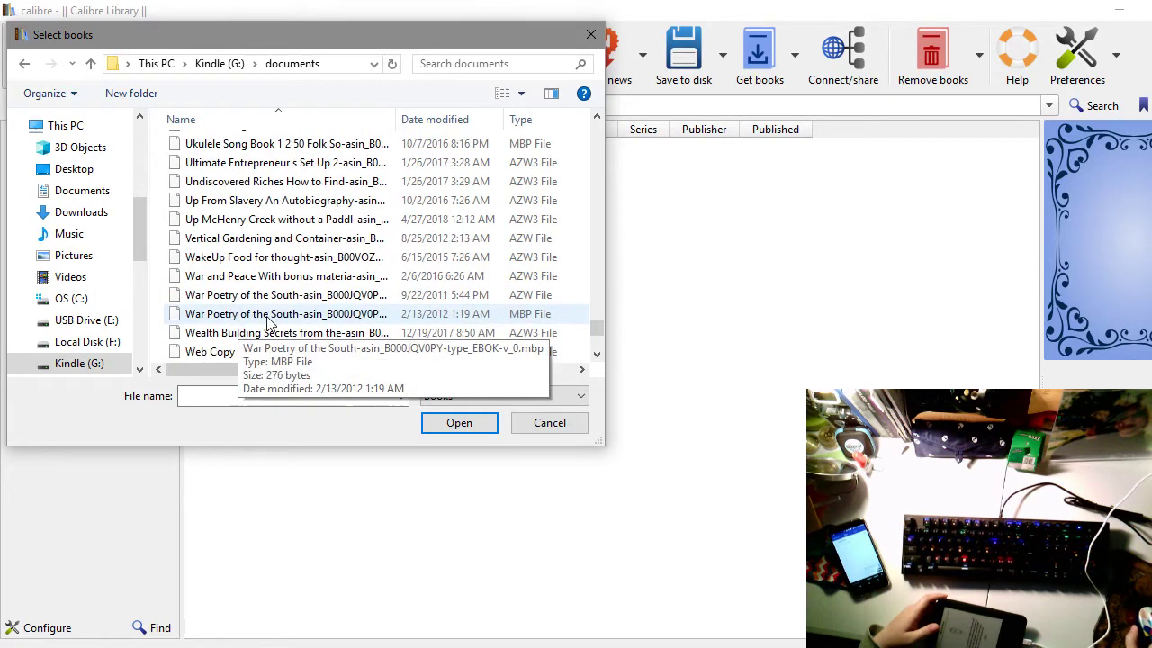
pyautogui.click(232, 222)
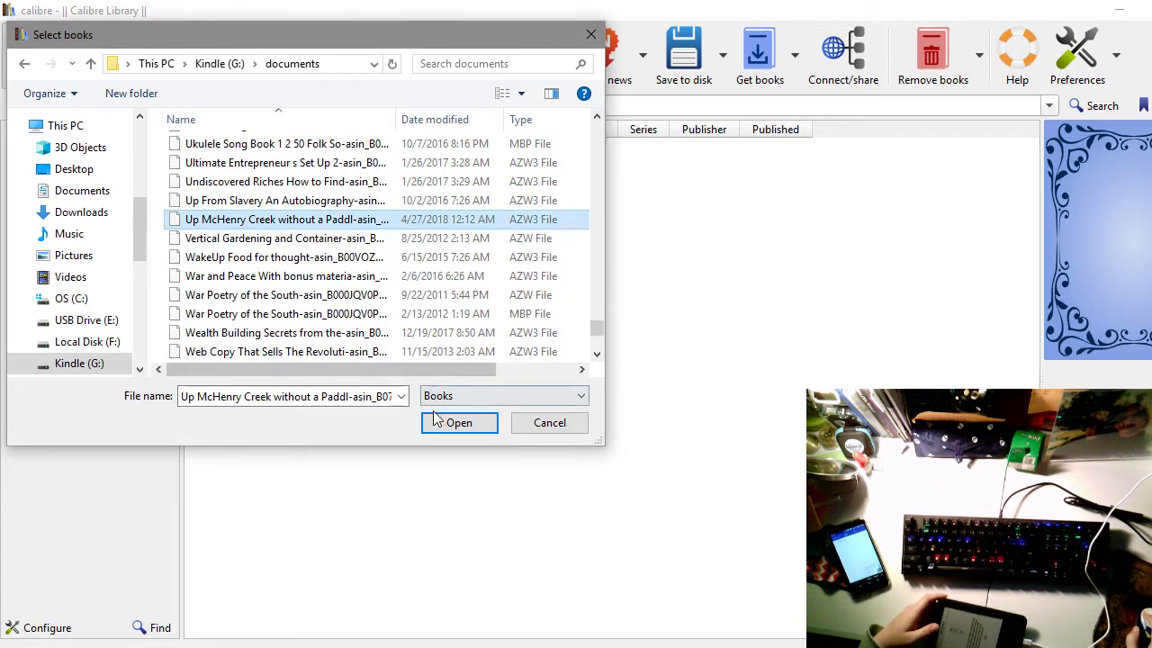
pyautogui.click(459, 423)
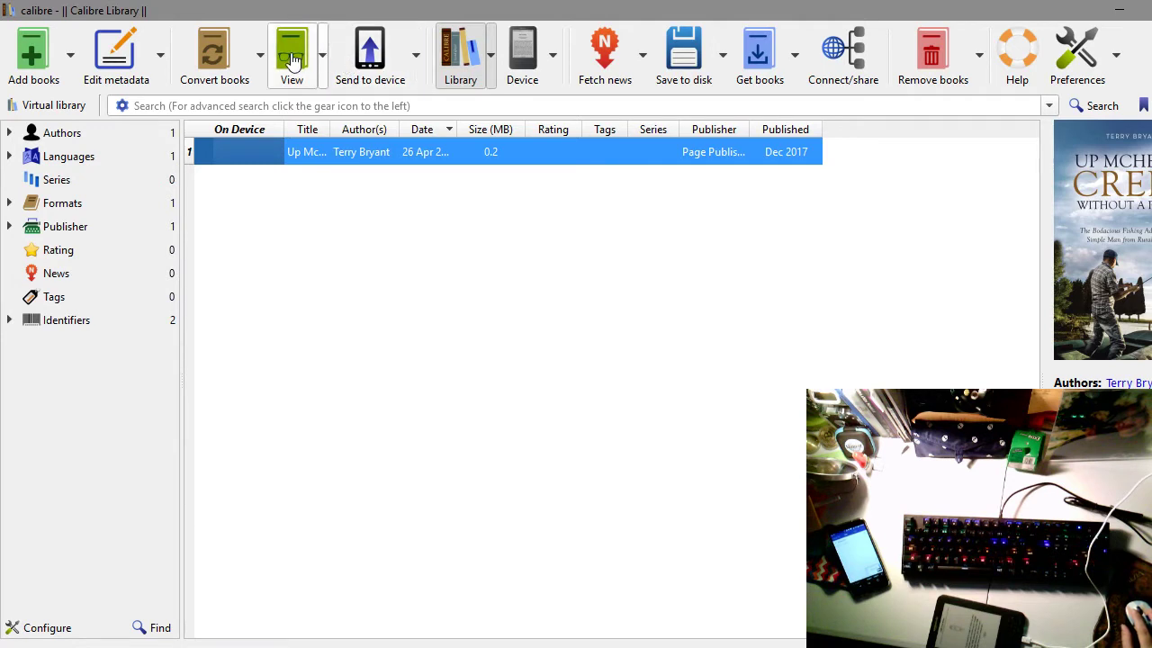
# Step: Convert Up McHenry Creek without a Paddle individually from AZW3 to TXT
pyautogui.click(259, 52)
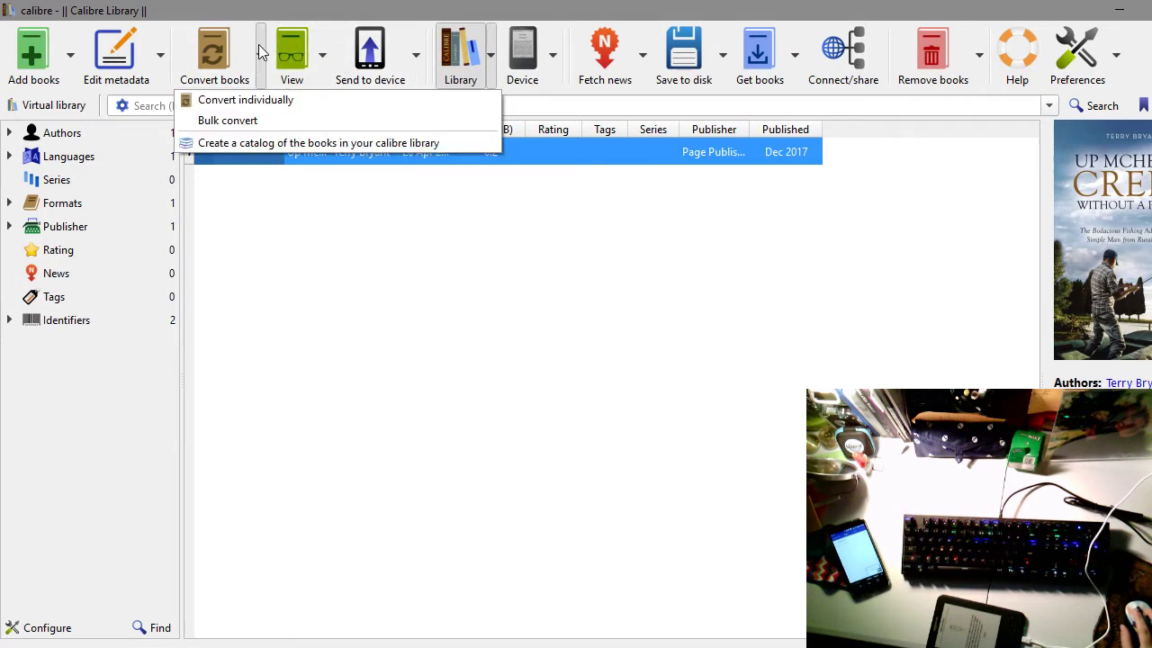
pyautogui.click(266, 103)
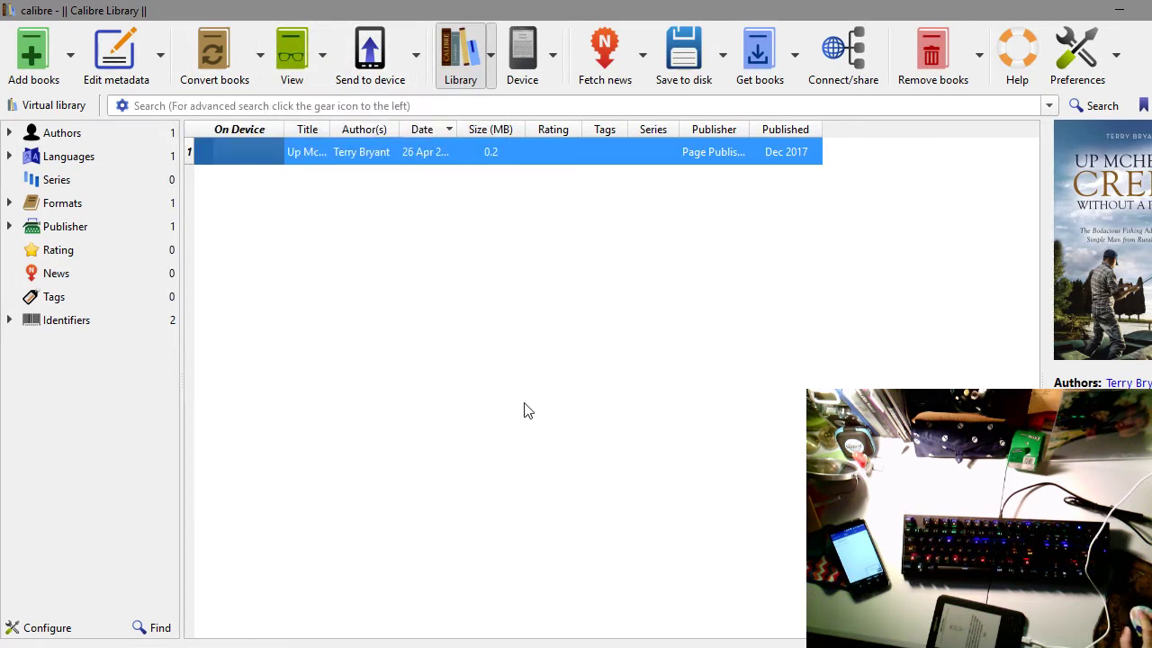
pyautogui.hotkey('alt', 'Tab')
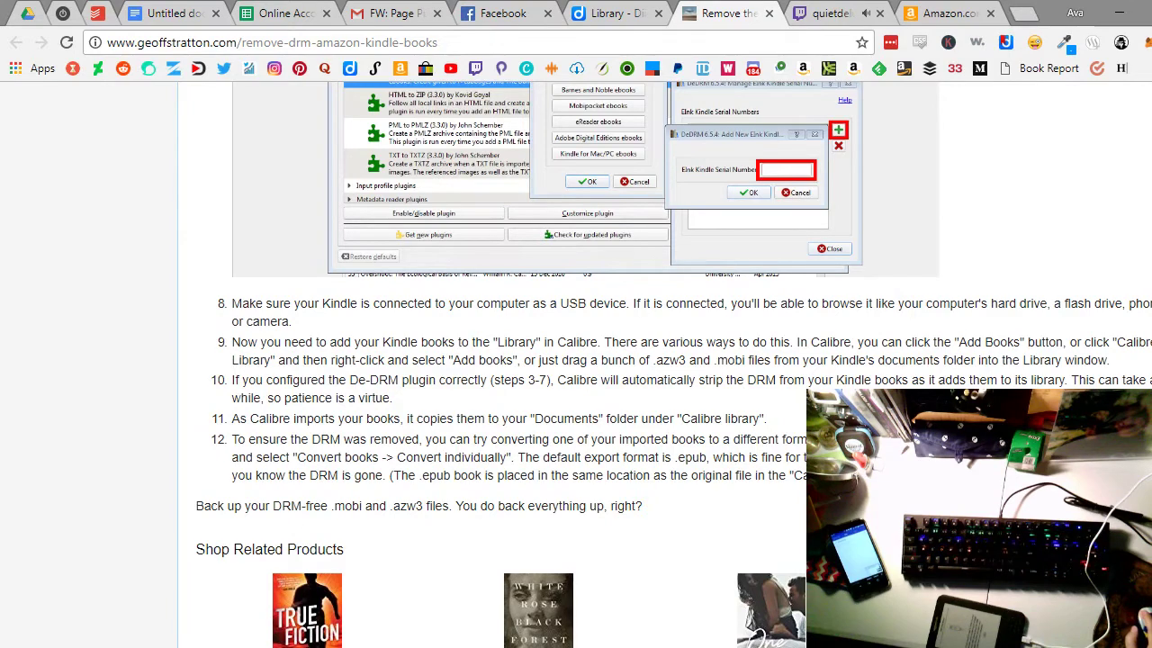
pyautogui.hotkey('alt', 'Tab')
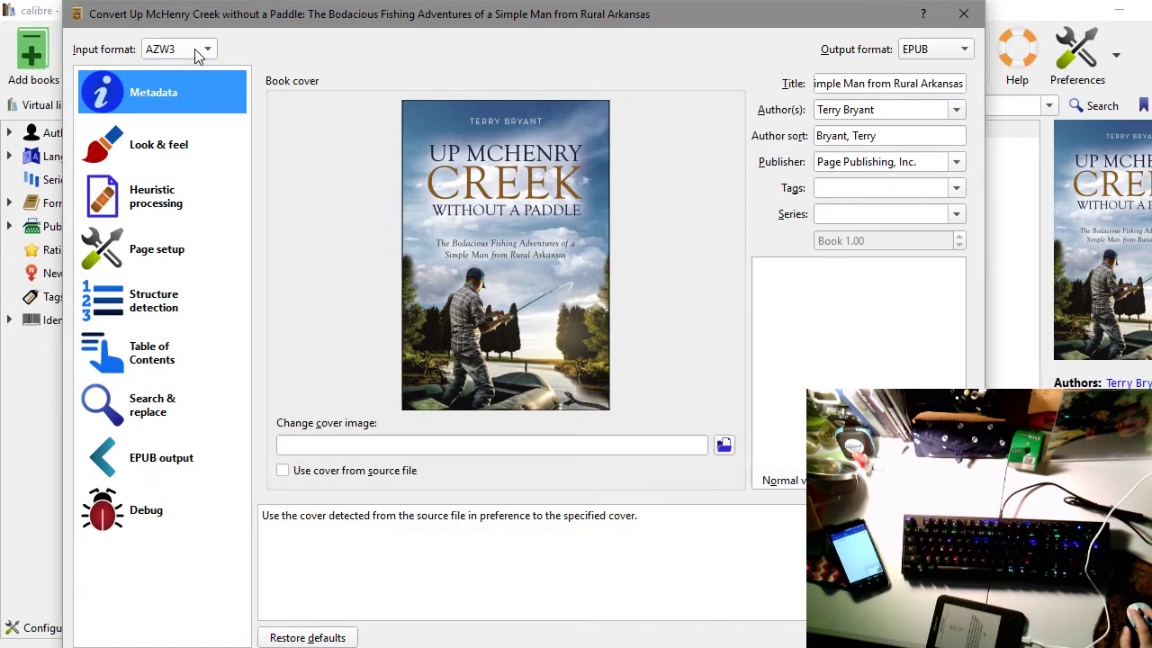
pyautogui.click(922, 45)
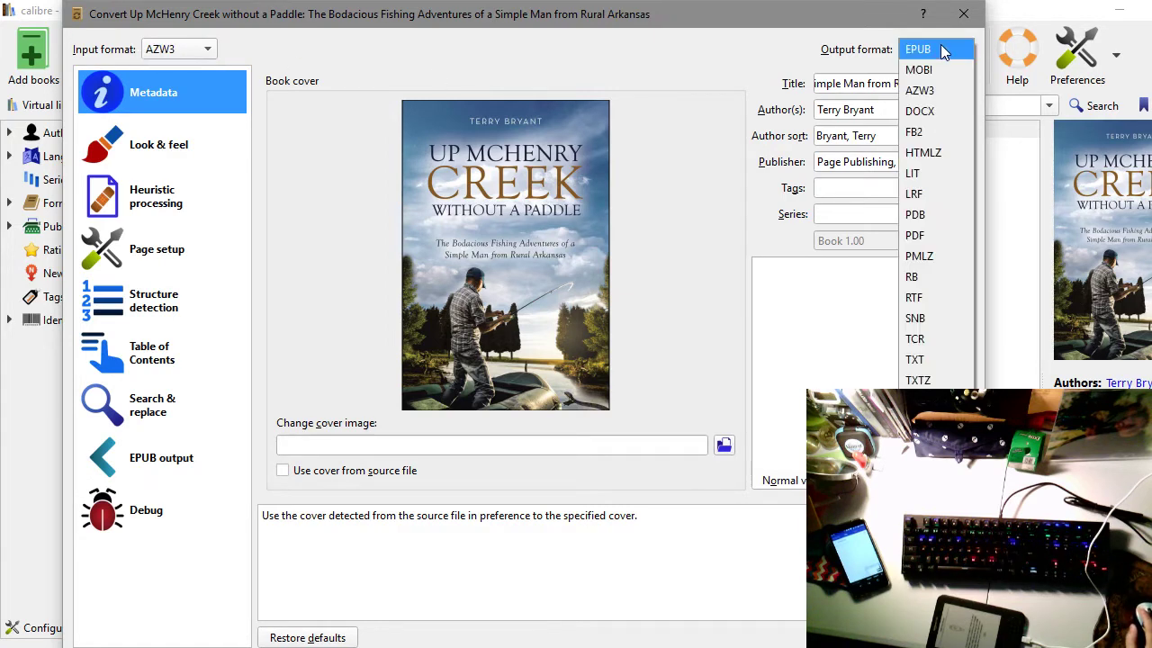
pyautogui.click(914, 365)
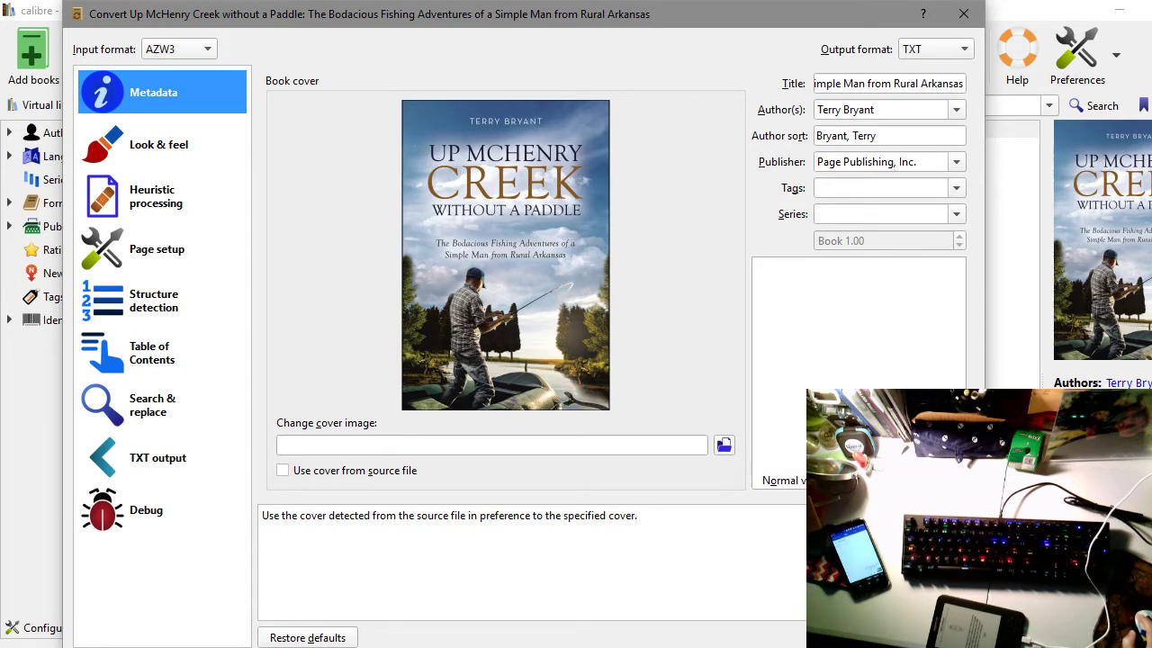
pyautogui.press('Return')
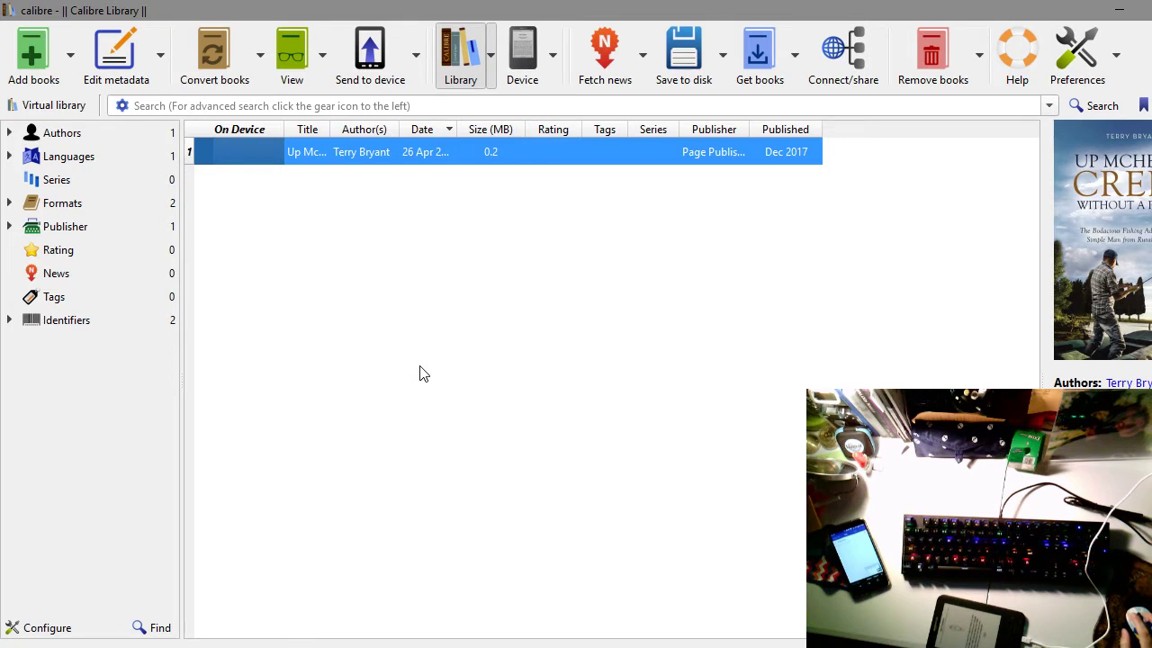
# Step: Filter the library for books with formats, switch the filter to books without formats, and try to show the calibre library's books again
pyautogui.click(69, 211)
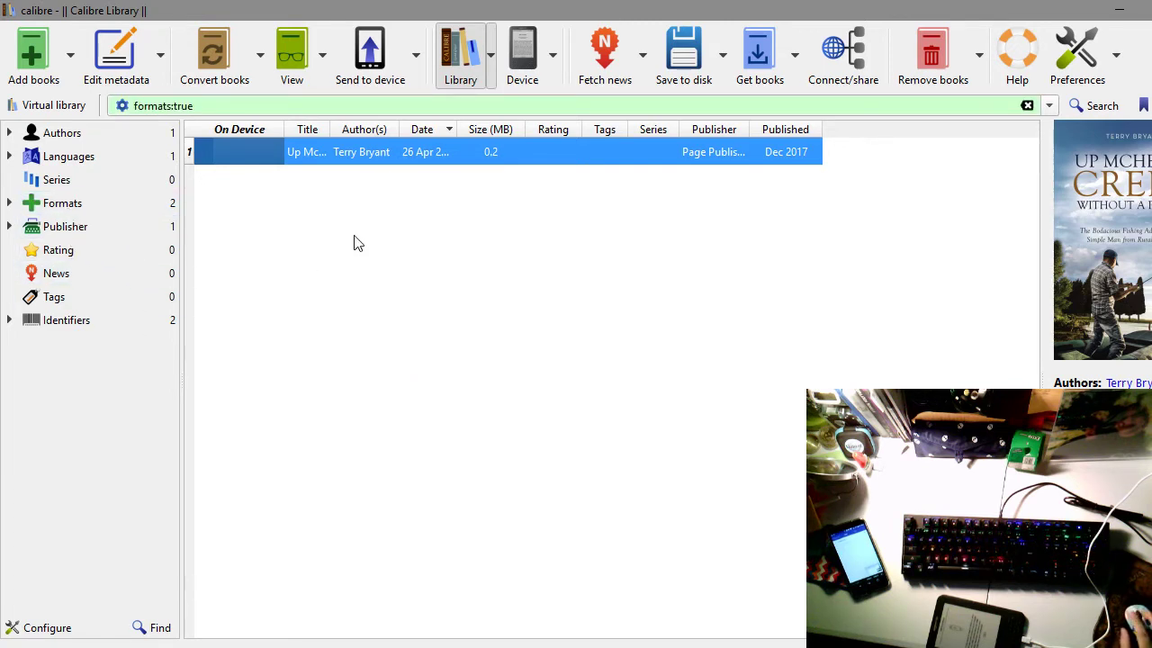
pyautogui.click(72, 207)
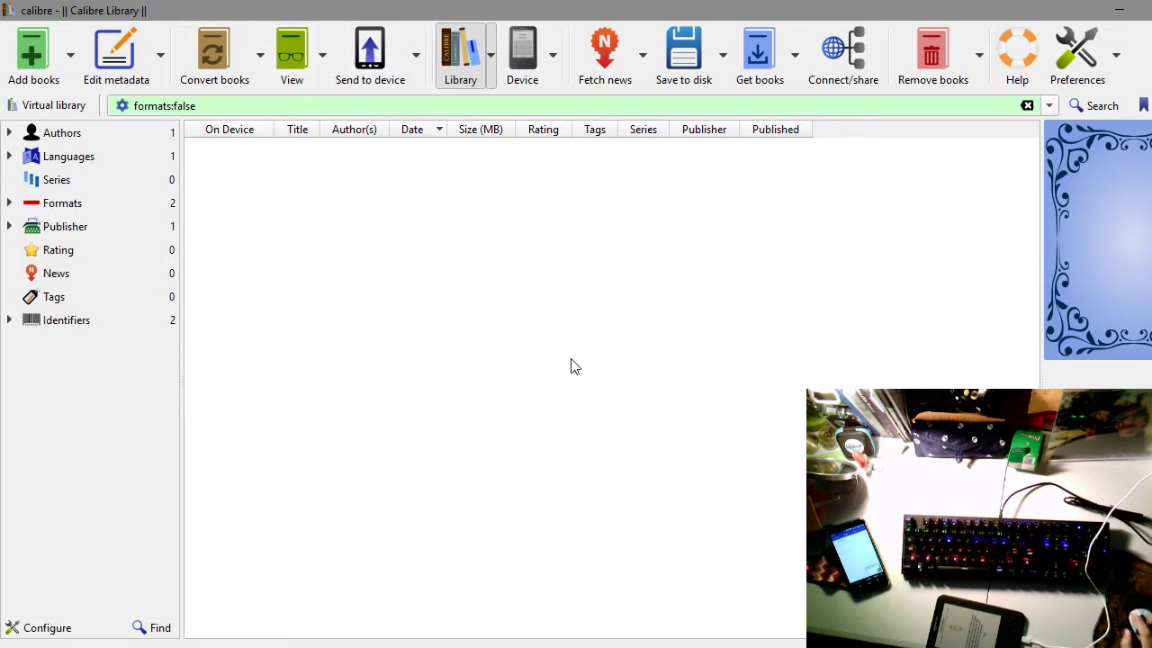
pyautogui.click(491, 55)
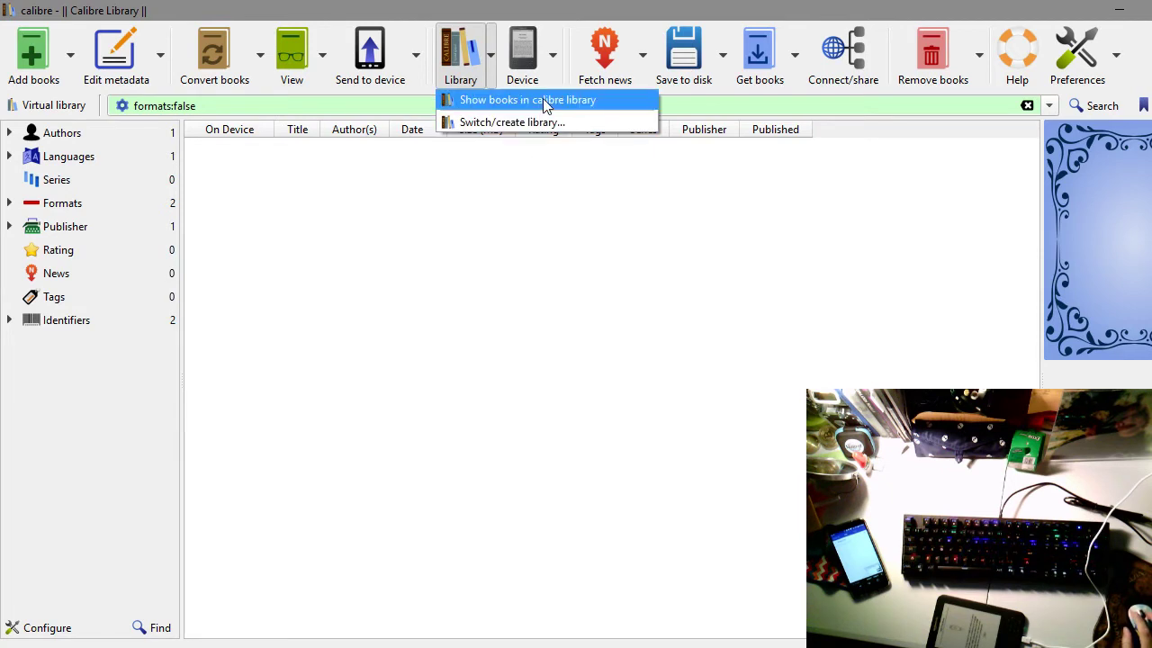
pyautogui.click(543, 100)
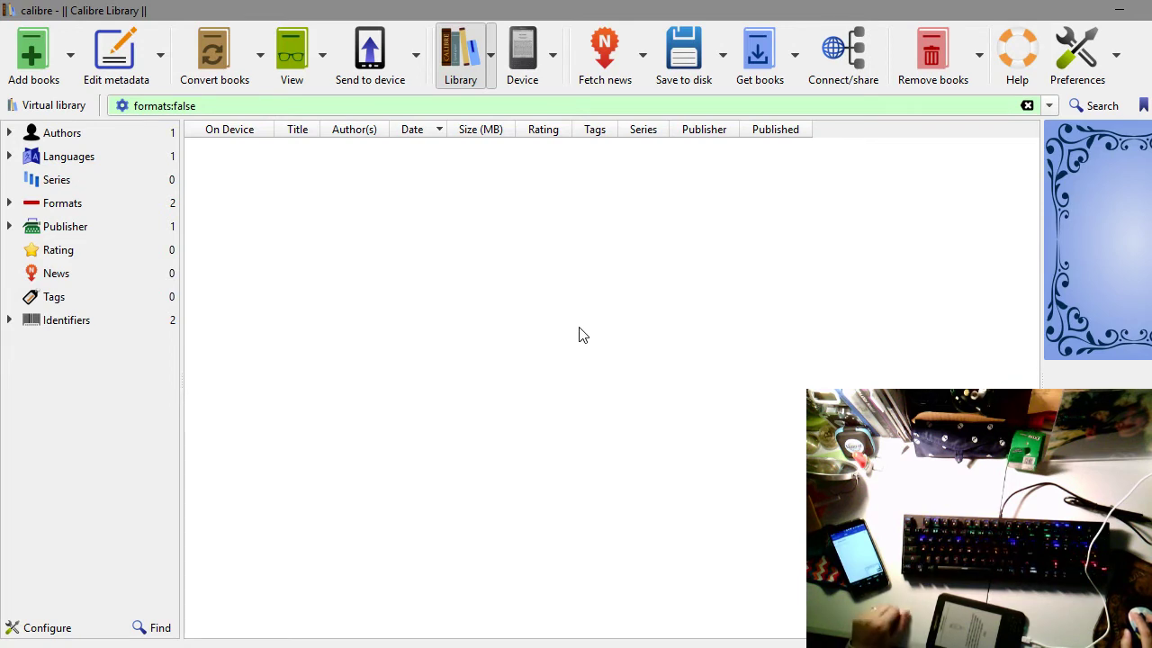
pyautogui.click(493, 54)
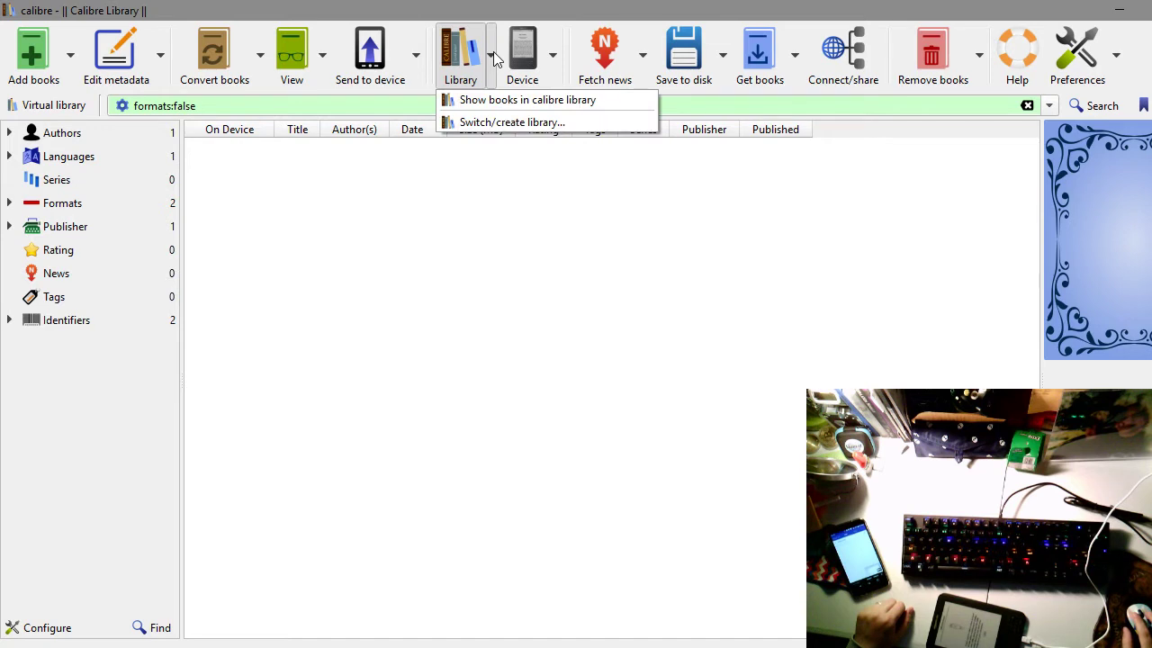
pyautogui.click(483, 101)
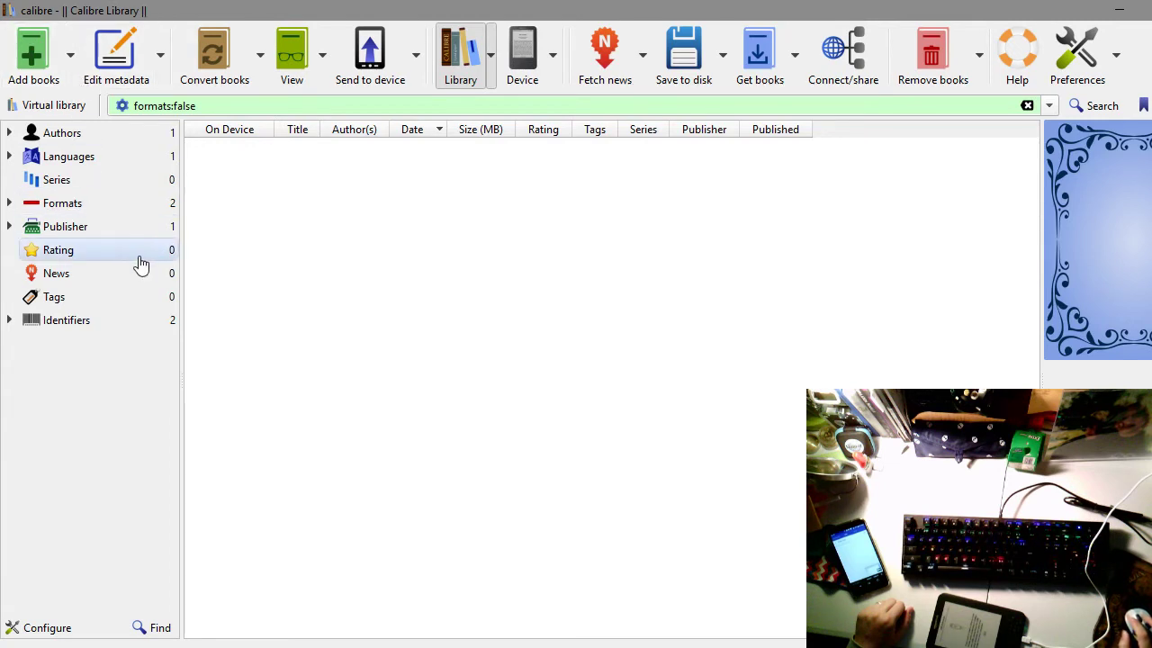
# Step: Clear the formats filter so the library lists the book again, and check the options for saving it to disk
pyautogui.click(78, 201)
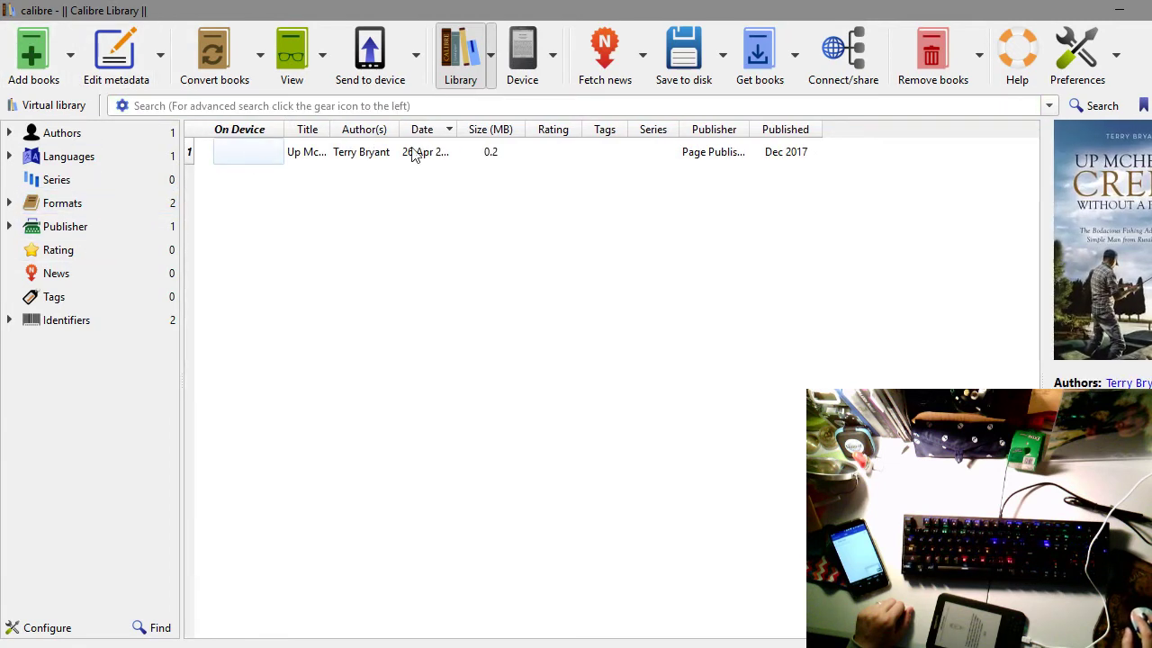
pyautogui.click(343, 159)
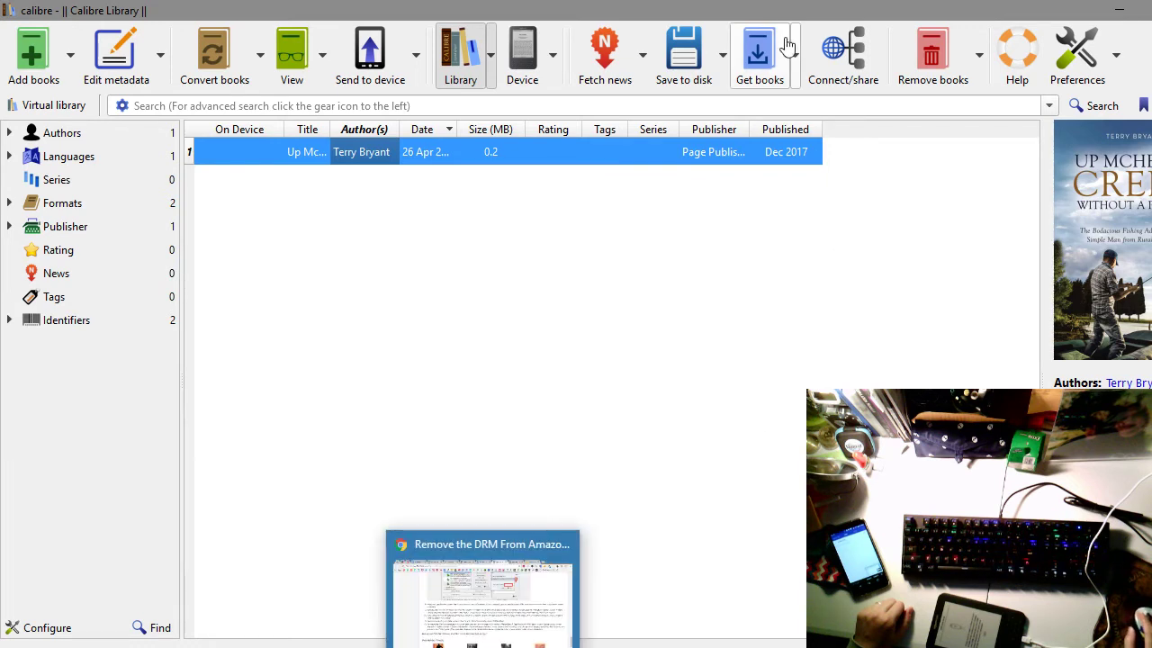
pyautogui.click(795, 68)
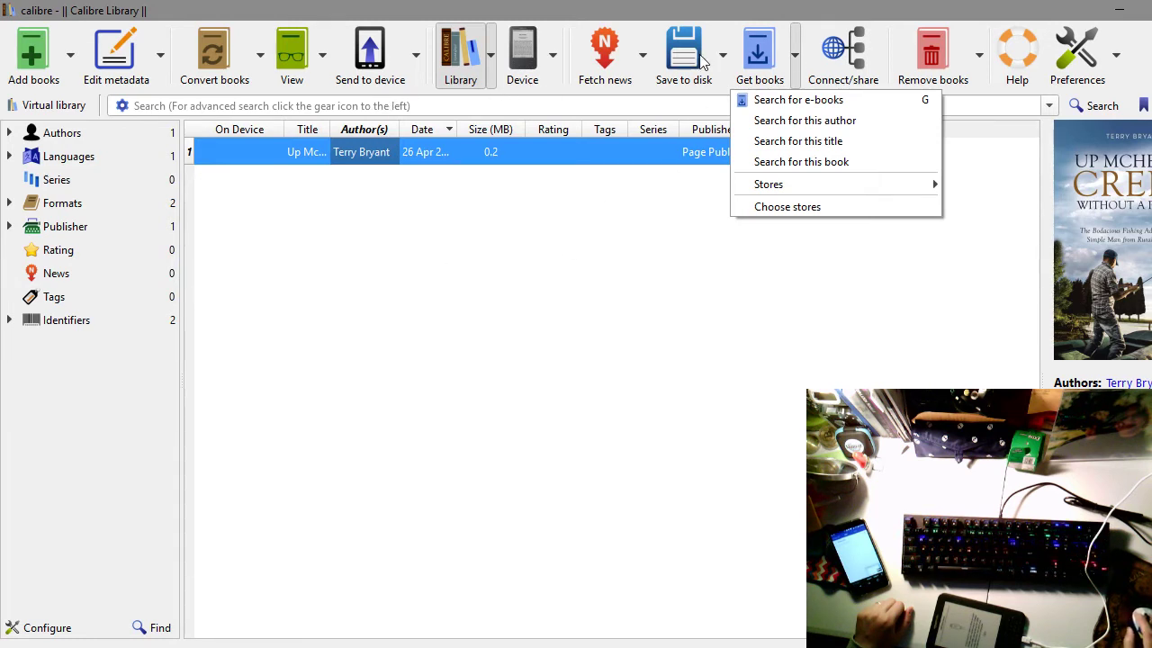
pyautogui.click(723, 60)
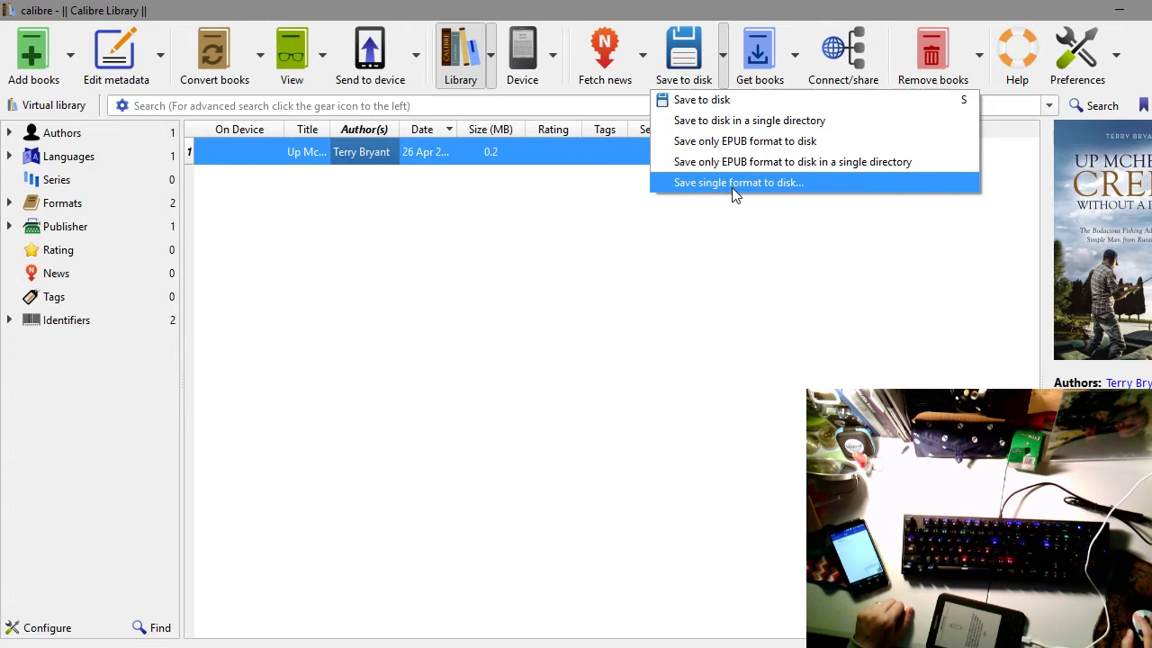
pyautogui.click(627, 268)
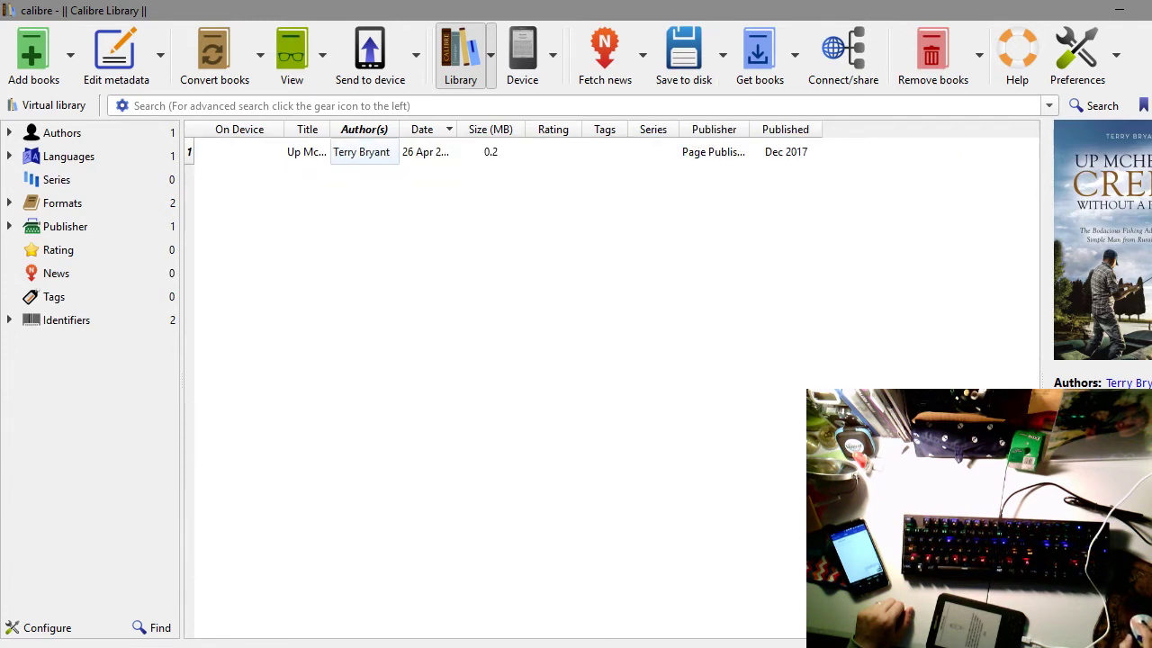
# Step: Switch to File Explorer and open the Up McHenry Creek without a Paddle folder inside the author's folder in Documents' Calibre Library
pyautogui.hotkey('alt', 'Tab')
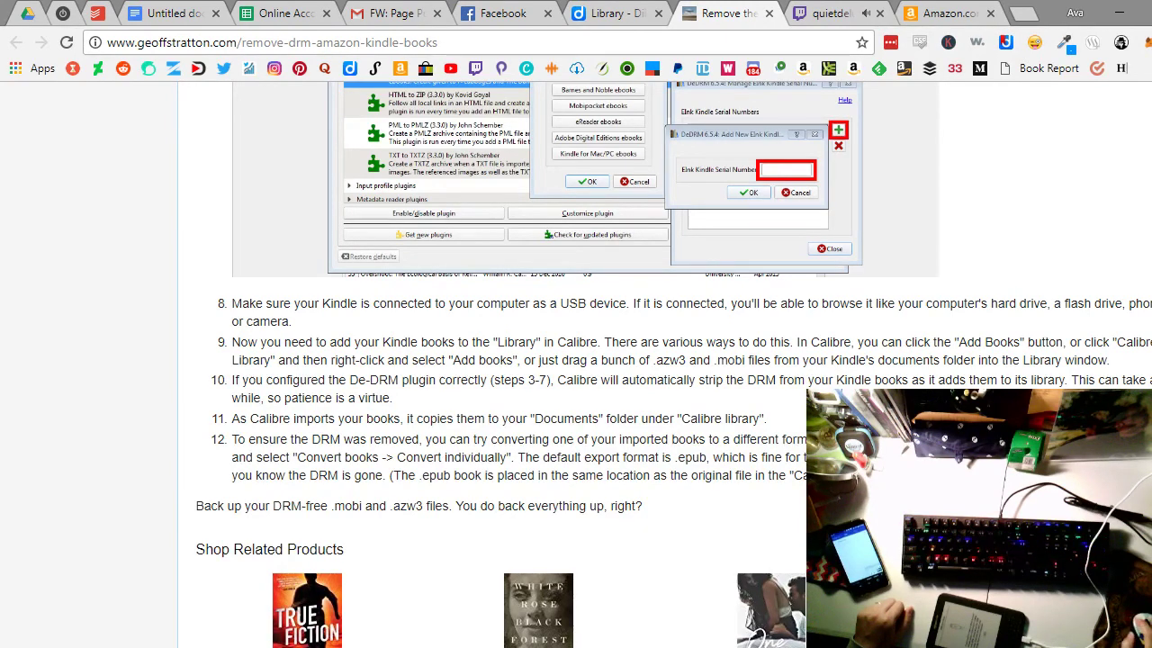
pyautogui.moveTo(117, 644)
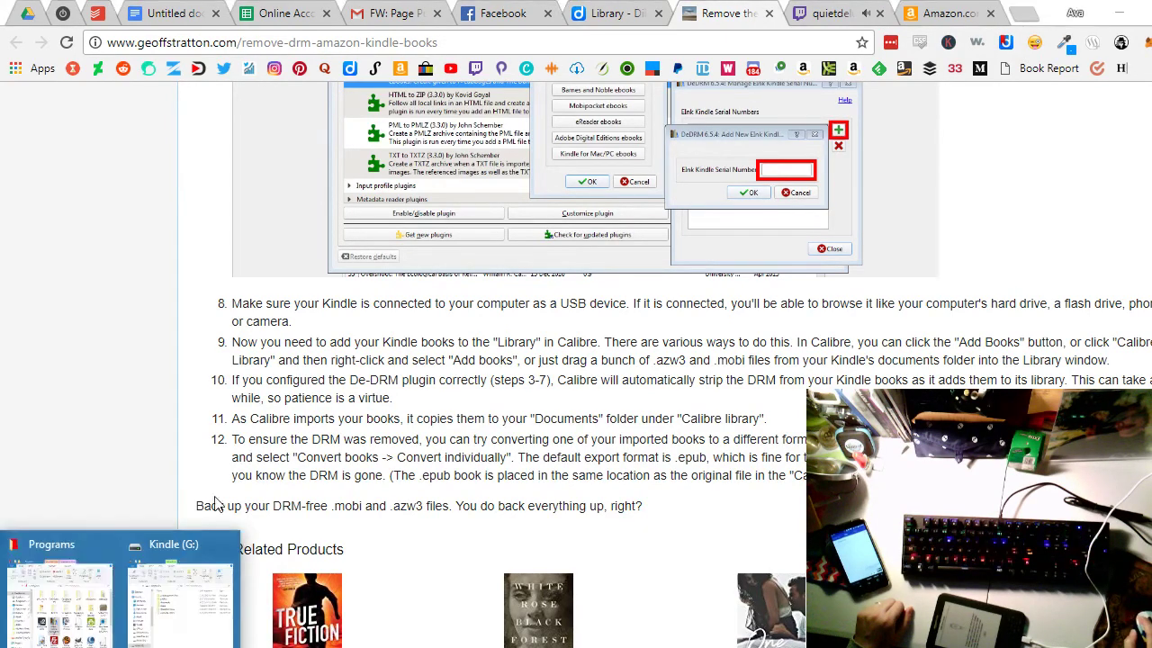
pyautogui.click(117, 584)
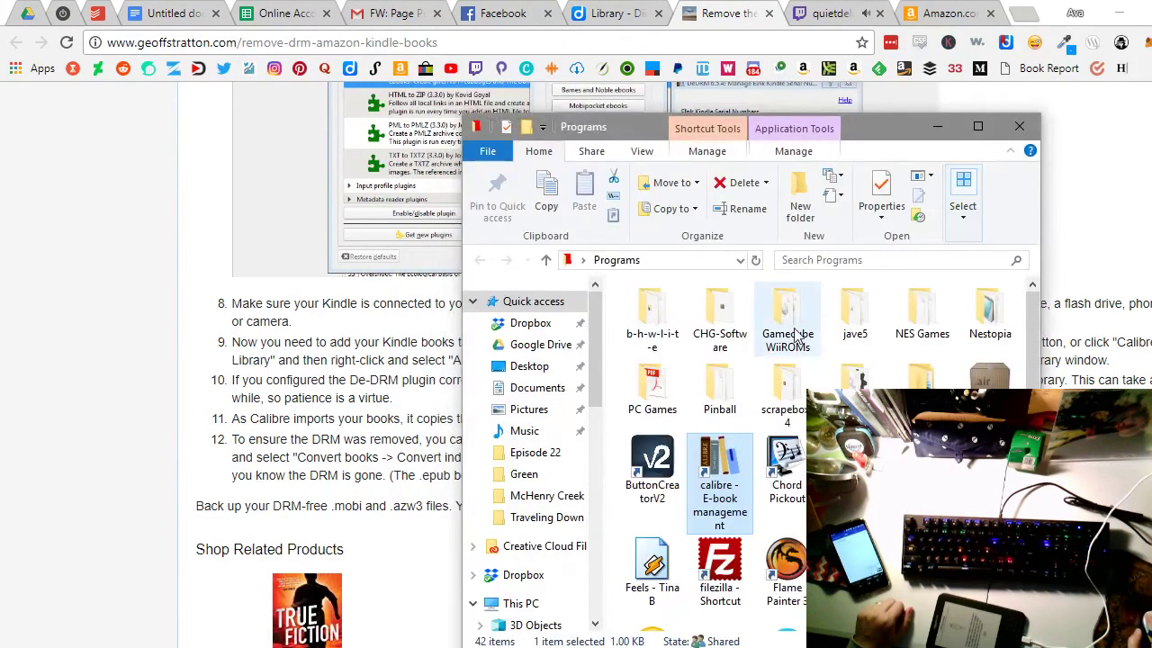
pyautogui.click(529, 391)
pyautogui.doubleClick(686, 477)
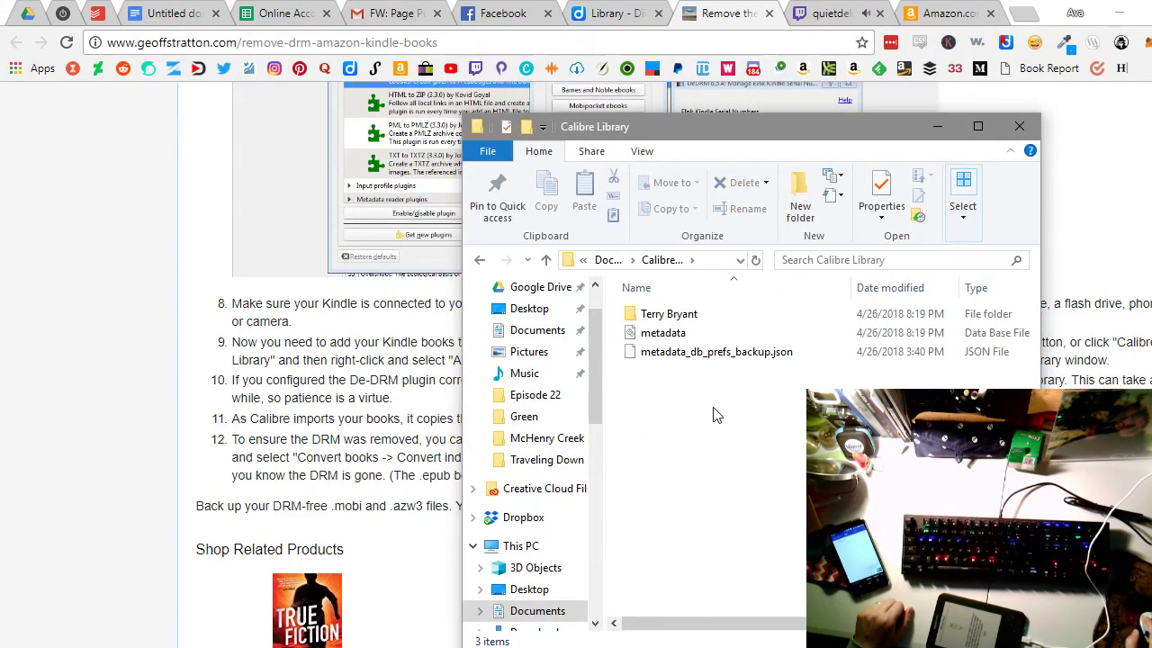
pyautogui.doubleClick(666, 315)
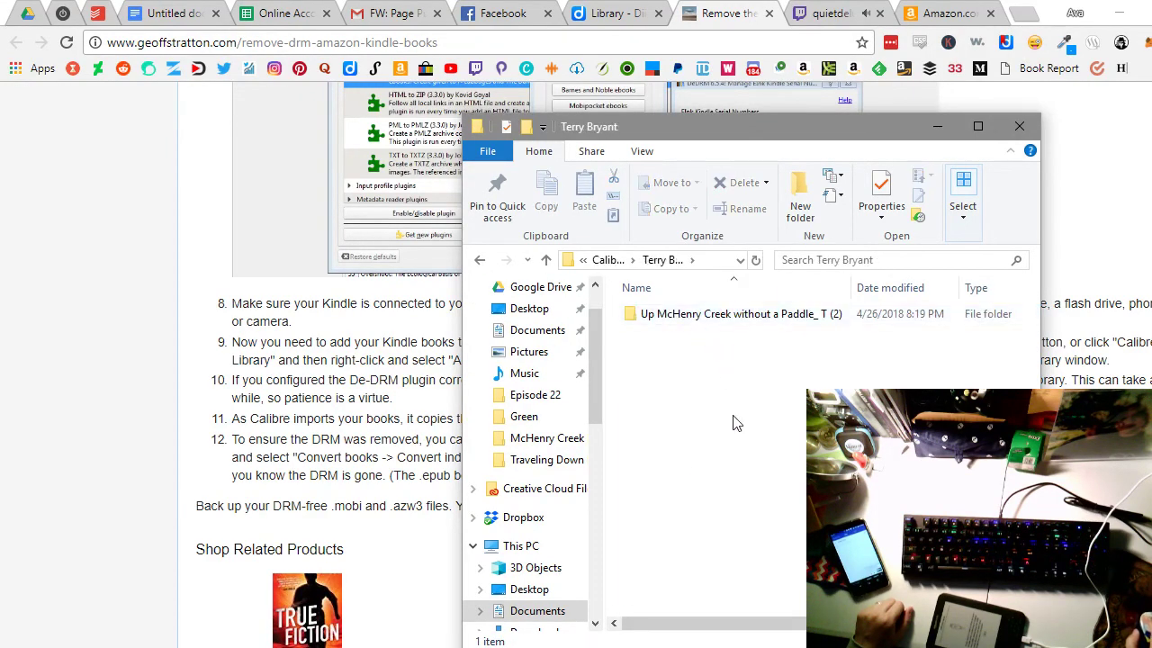
pyautogui.doubleClick(701, 315)
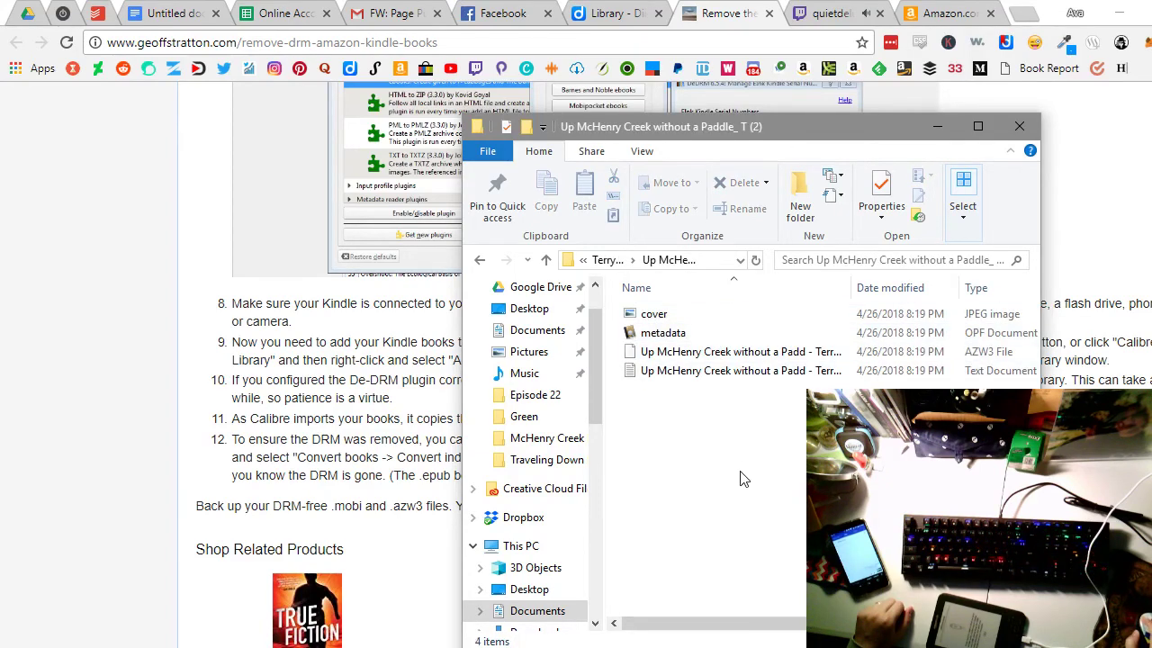
# Step: Open the book's converted text document with Notepad, skim through its contents, and close it
pyautogui.click(684, 372)
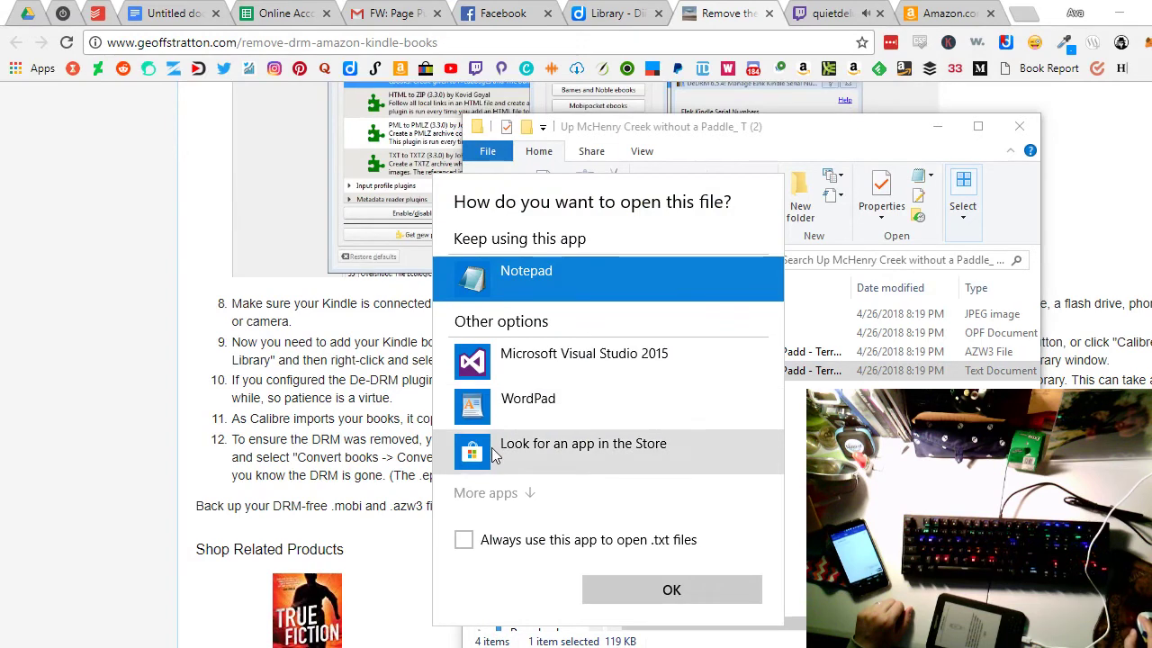
pyautogui.click(531, 401)
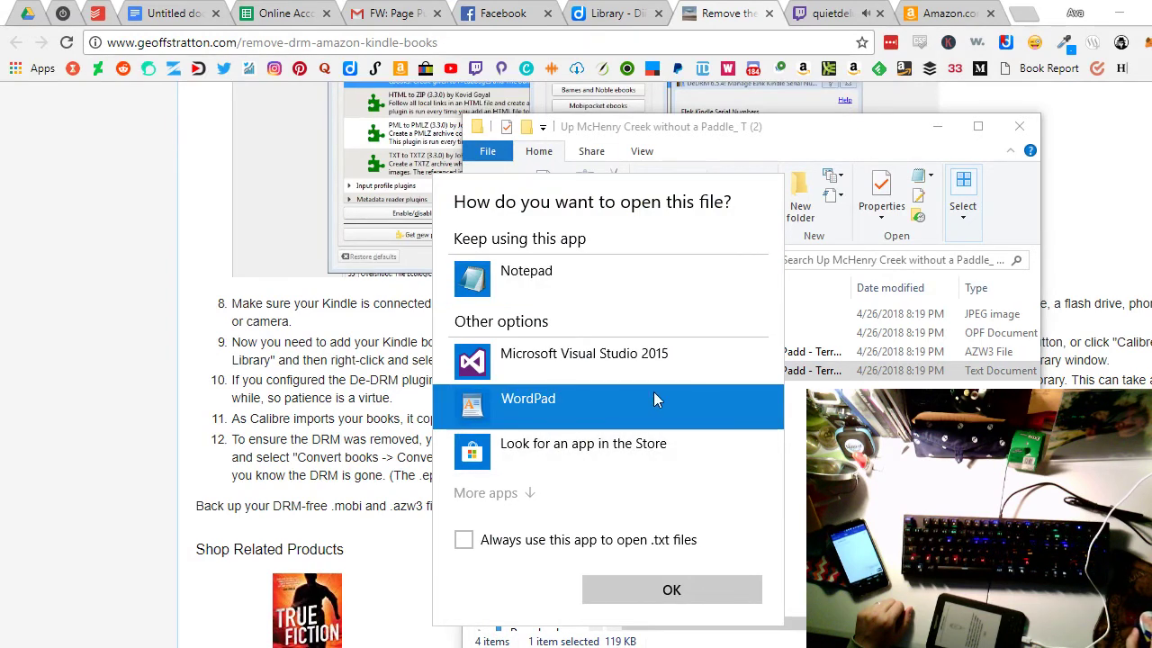
pyautogui.click(527, 286)
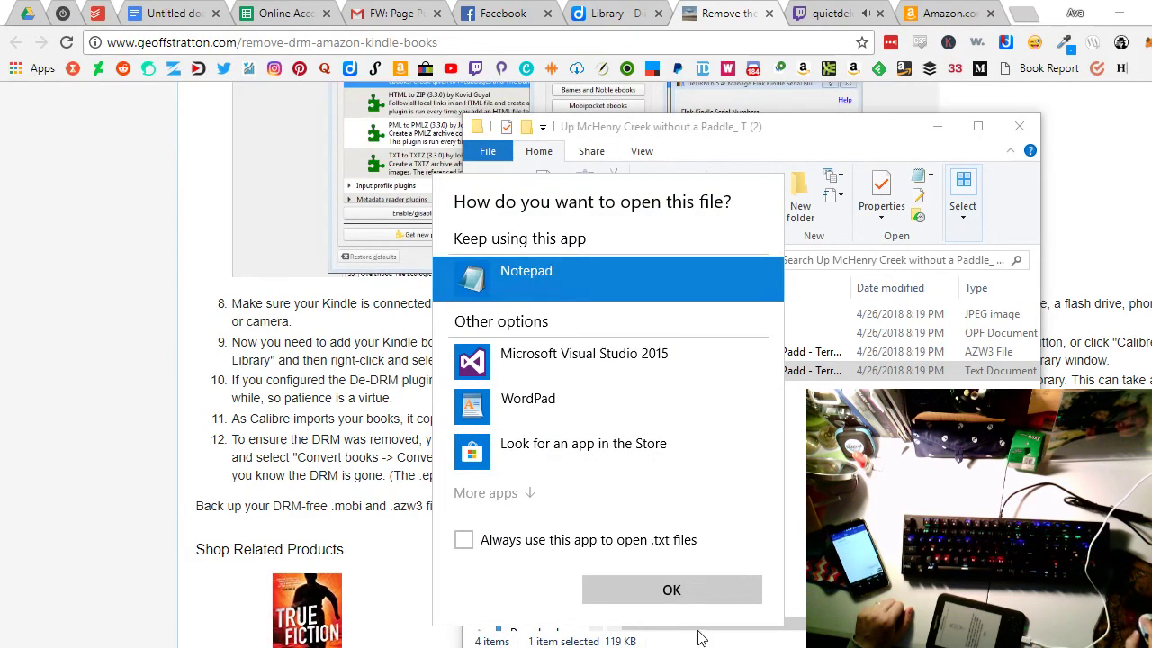
pyautogui.click(673, 588)
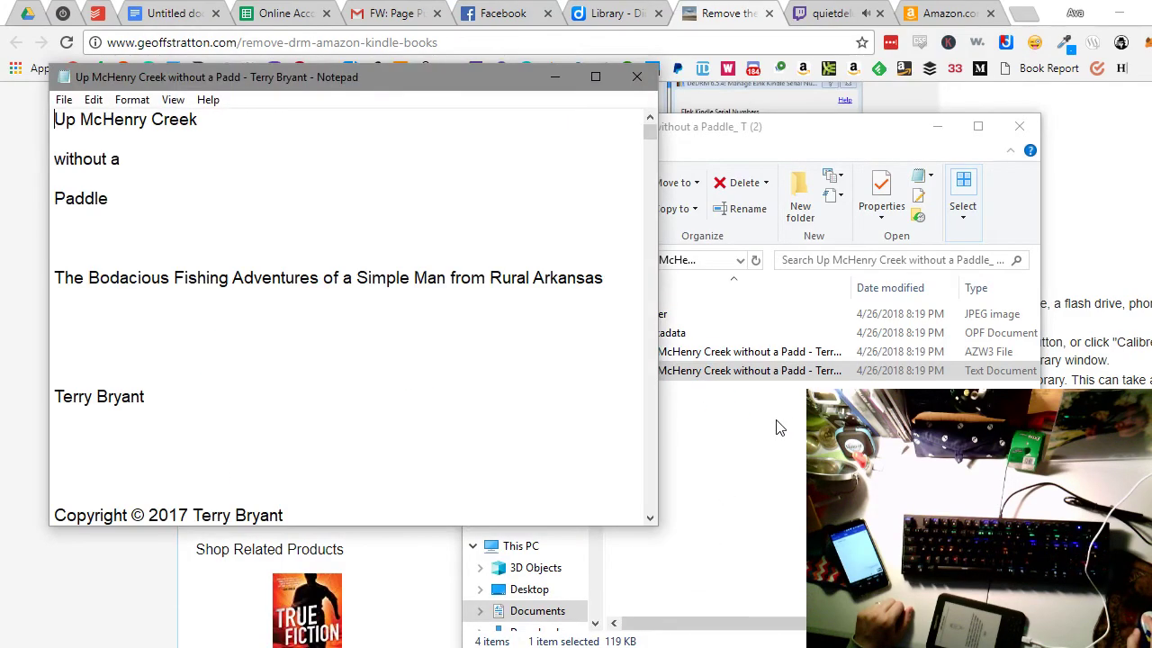
pyautogui.scroll(-20, 480, 296)
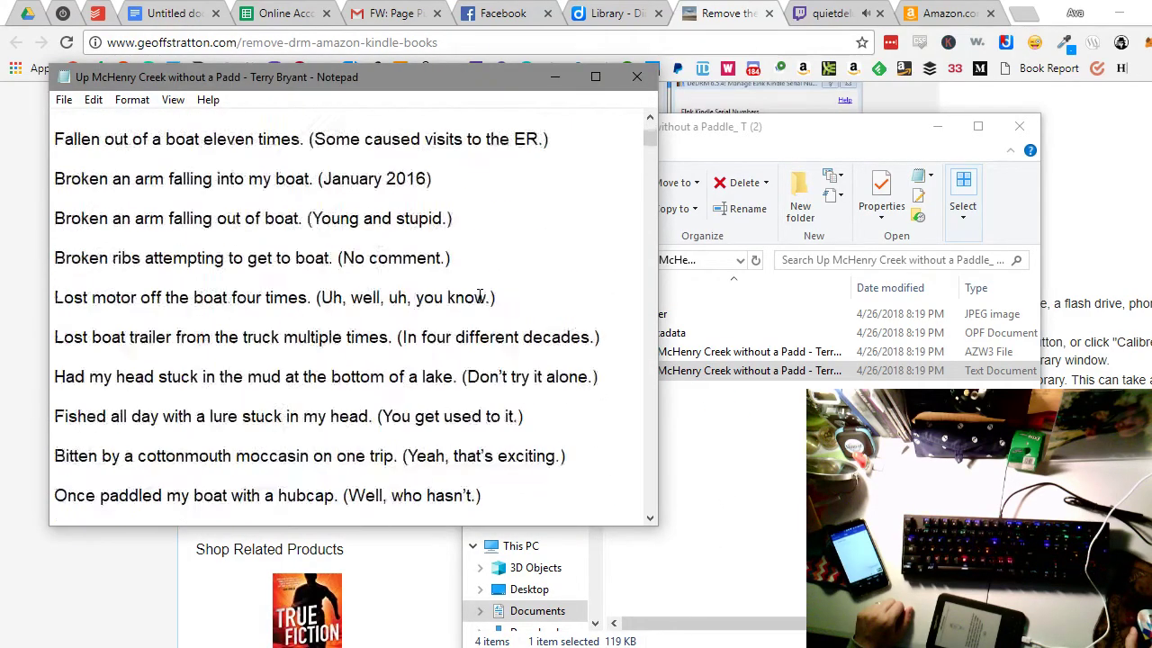
pyautogui.scroll(-20, 479, 296)
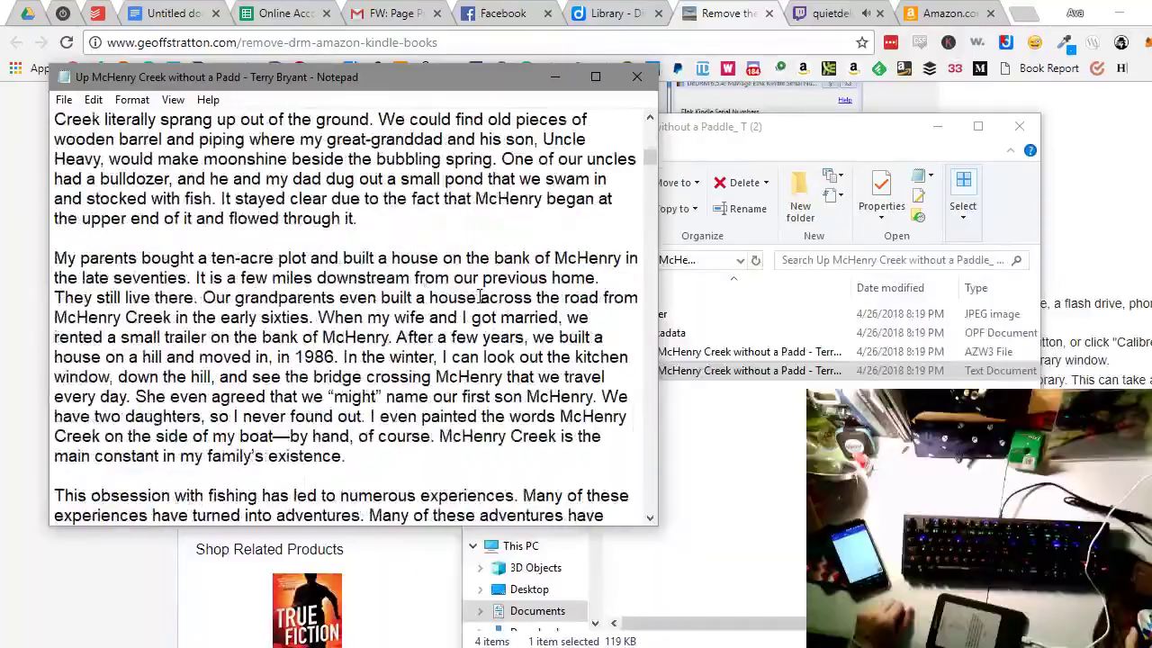
pyautogui.scroll(-20, 479, 296)
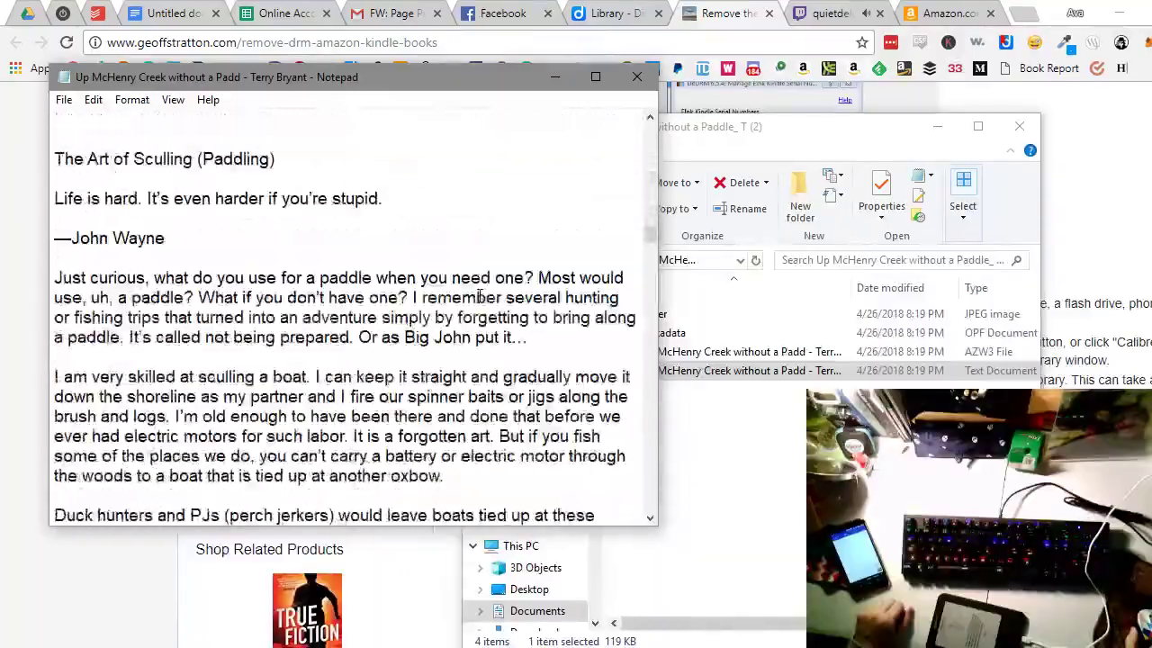
pyautogui.scroll(-12, 477, 310)
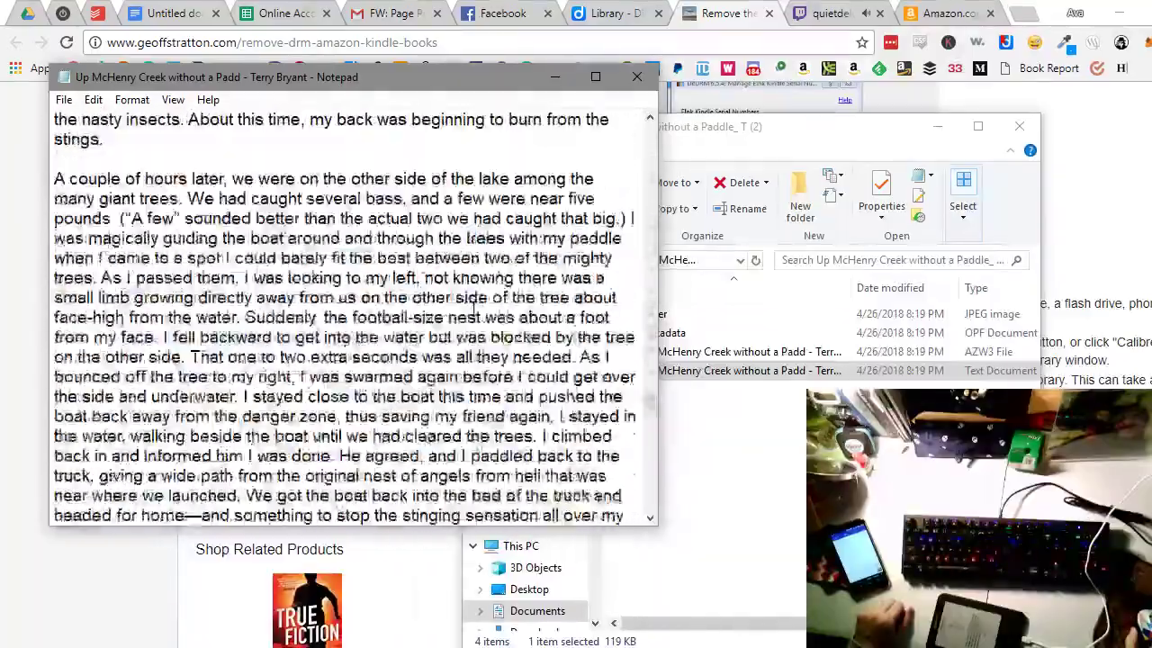
pyautogui.click(640, 83)
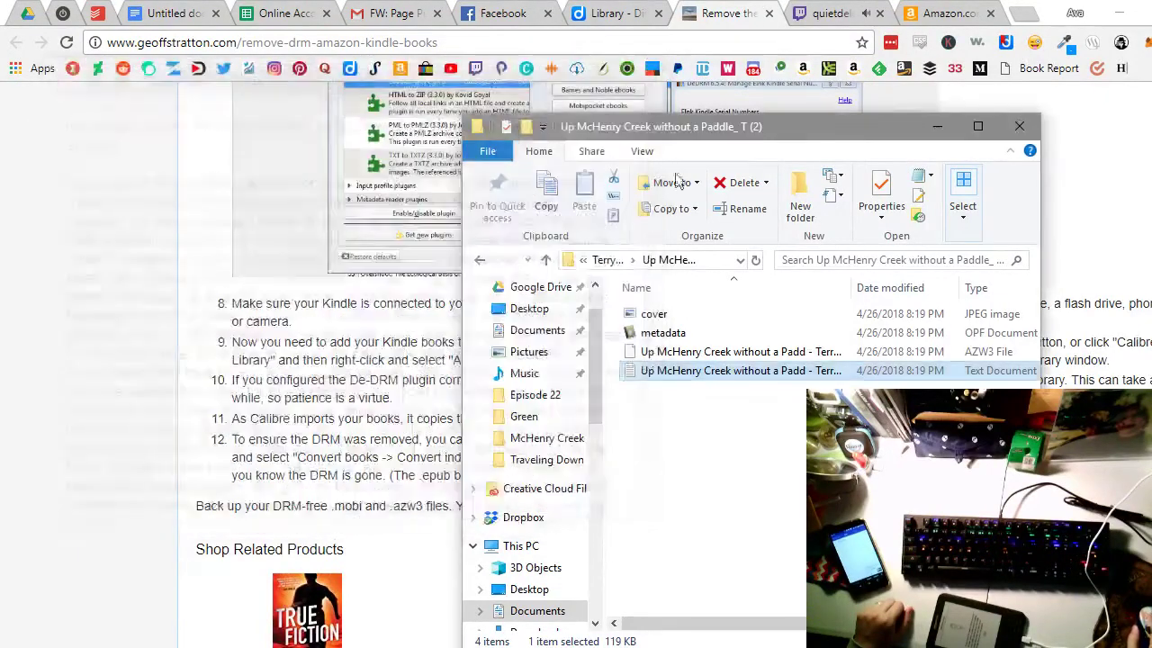
# Step: Copy the book's text document from its Calibre Library folder to the desktop
pyautogui.click(708, 384)
pyautogui.click(794, 441)
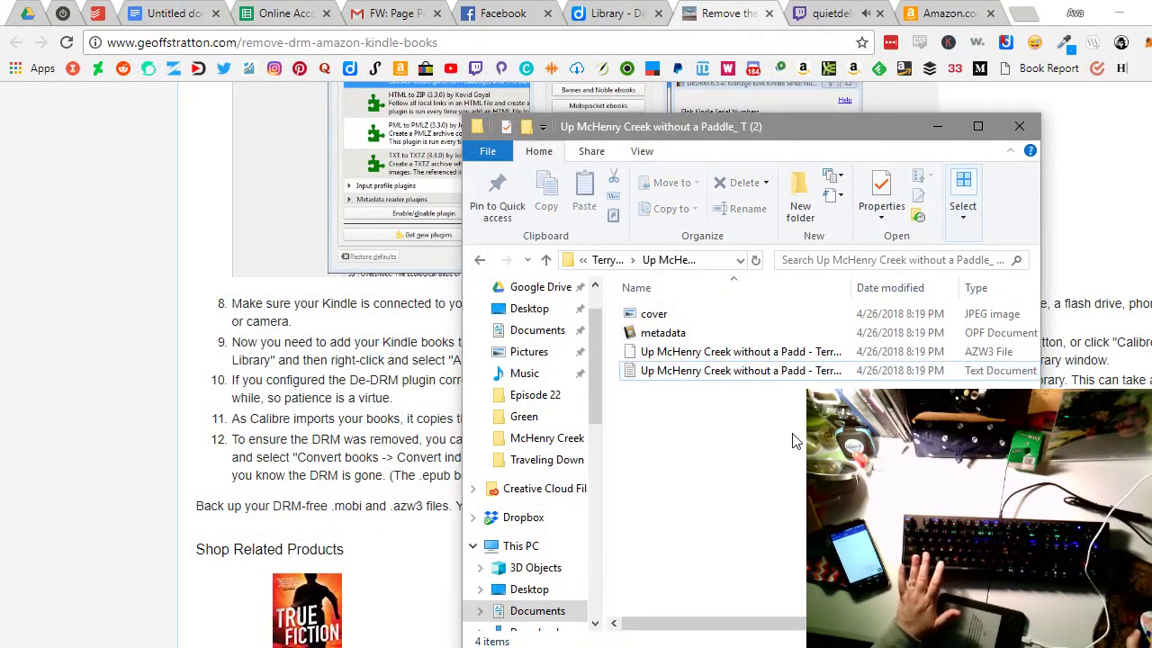
pyautogui.press('Down')
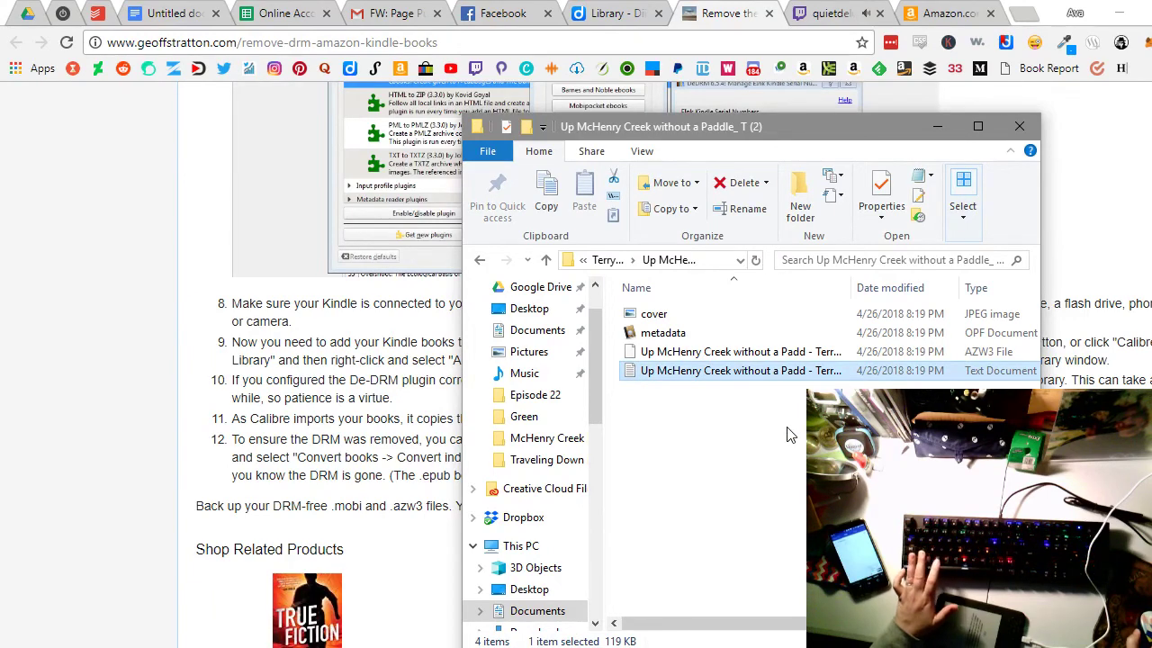
pyautogui.click(937, 126)
pyautogui.click(1129, 13)
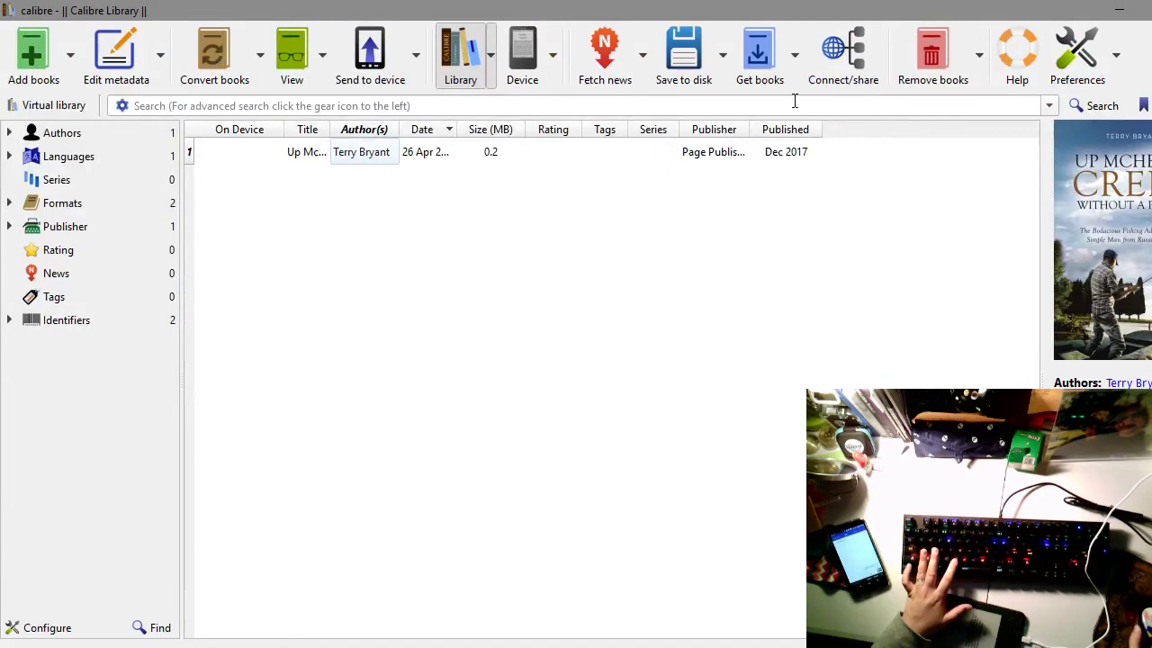
pyautogui.click(1120, 10)
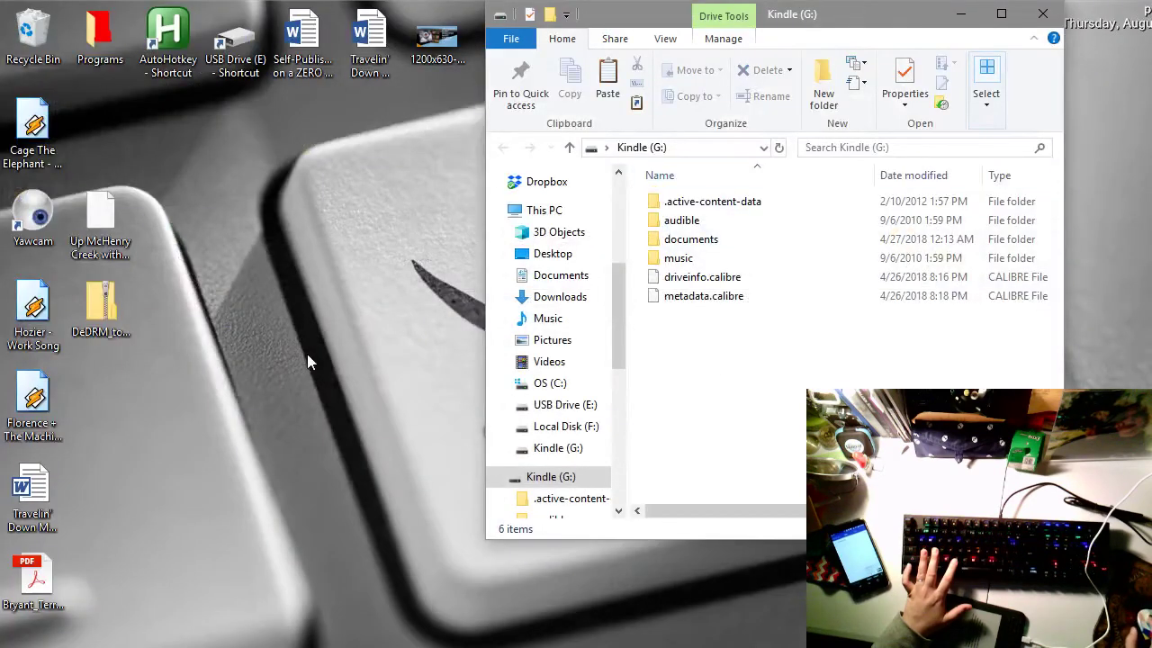
pyautogui.rightClick(333, 450)
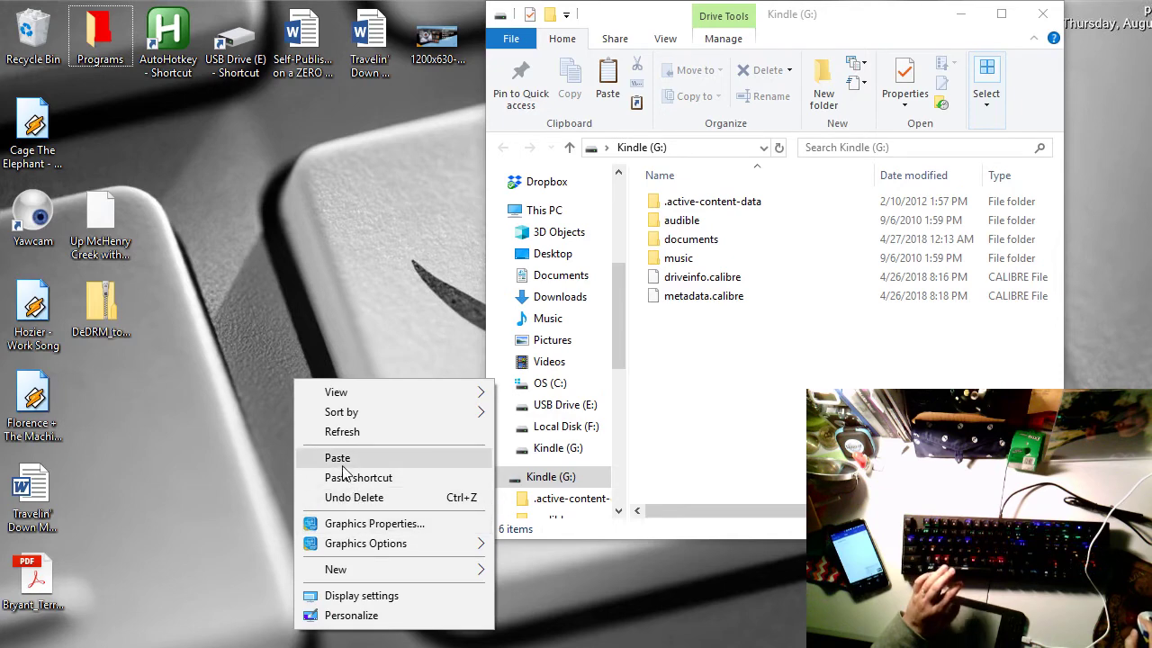
pyautogui.click(341, 459)
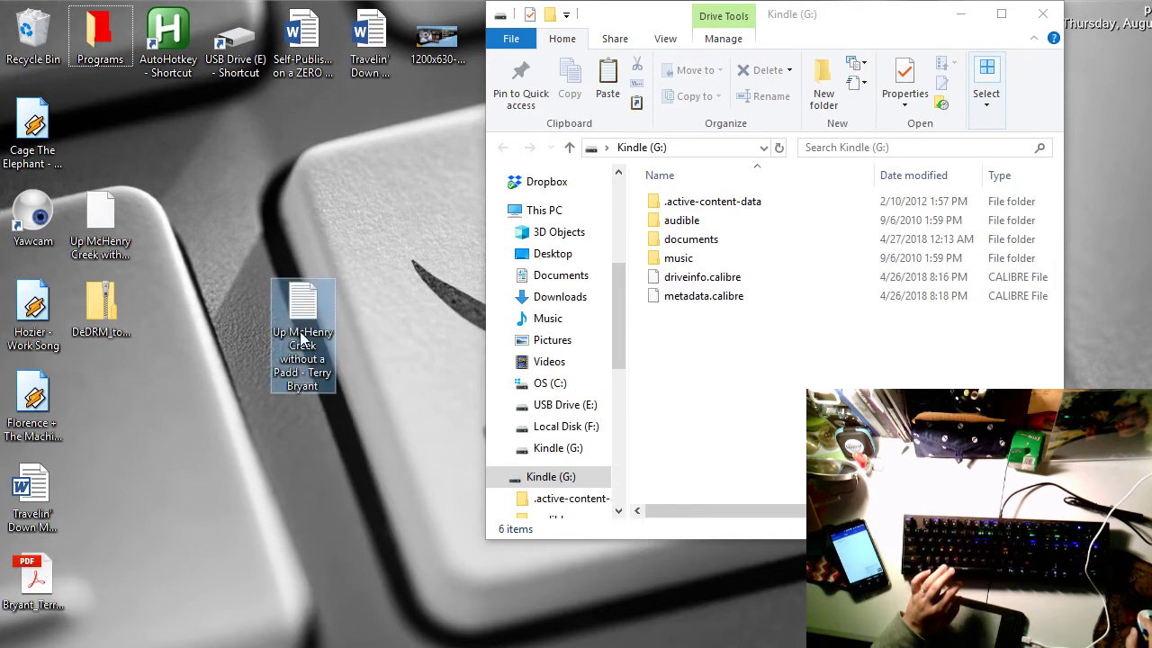
# Step: Line up the text document with the desktop icons, discard the AZW3 and DeDRM files, and clear away the open Kindle (G:) and calibre windows
pyautogui.moveTo(302, 306); pyautogui.dragTo(32, 32)
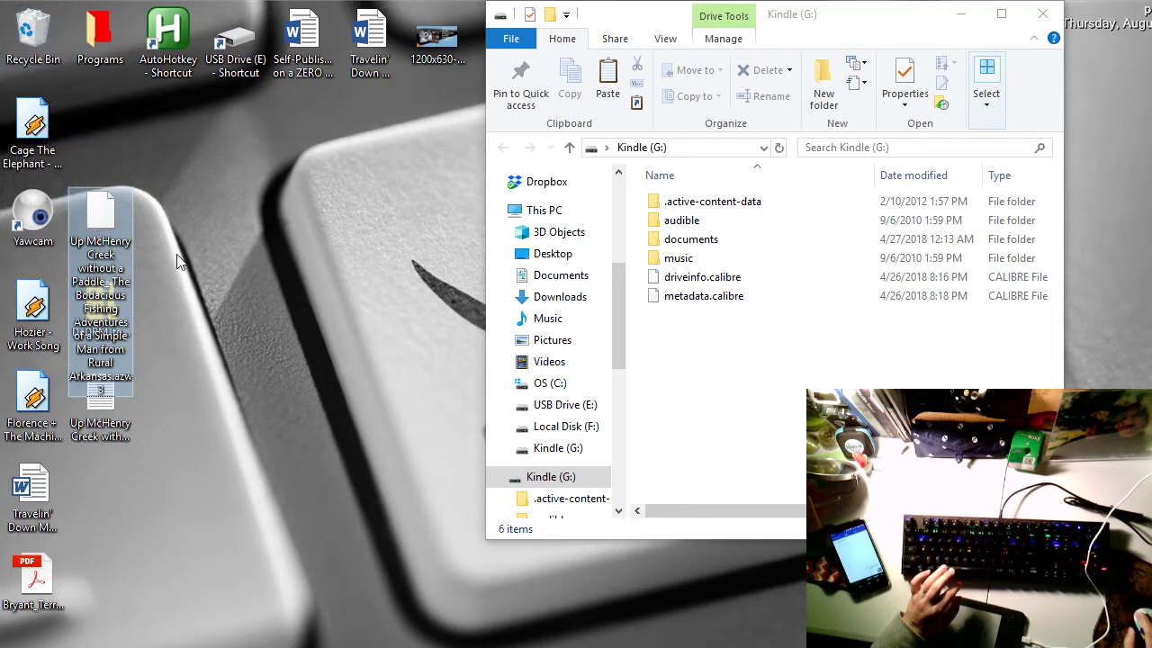
pyautogui.moveTo(101, 311); pyautogui.dragTo(34, 50)
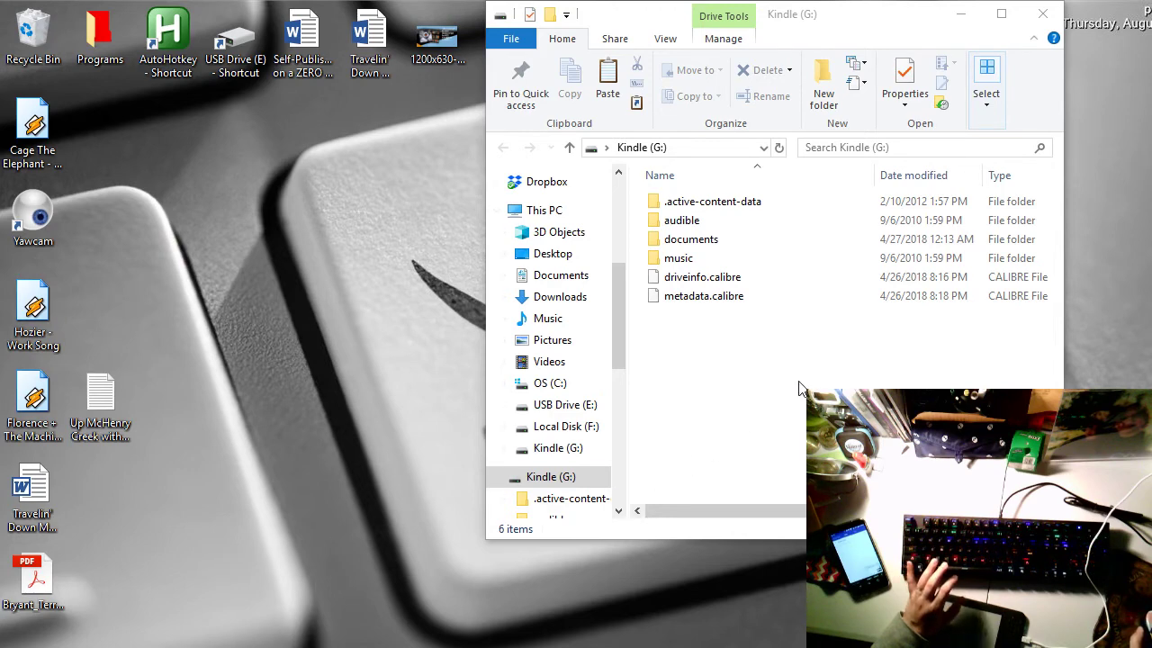
pyautogui.click(1042, 13)
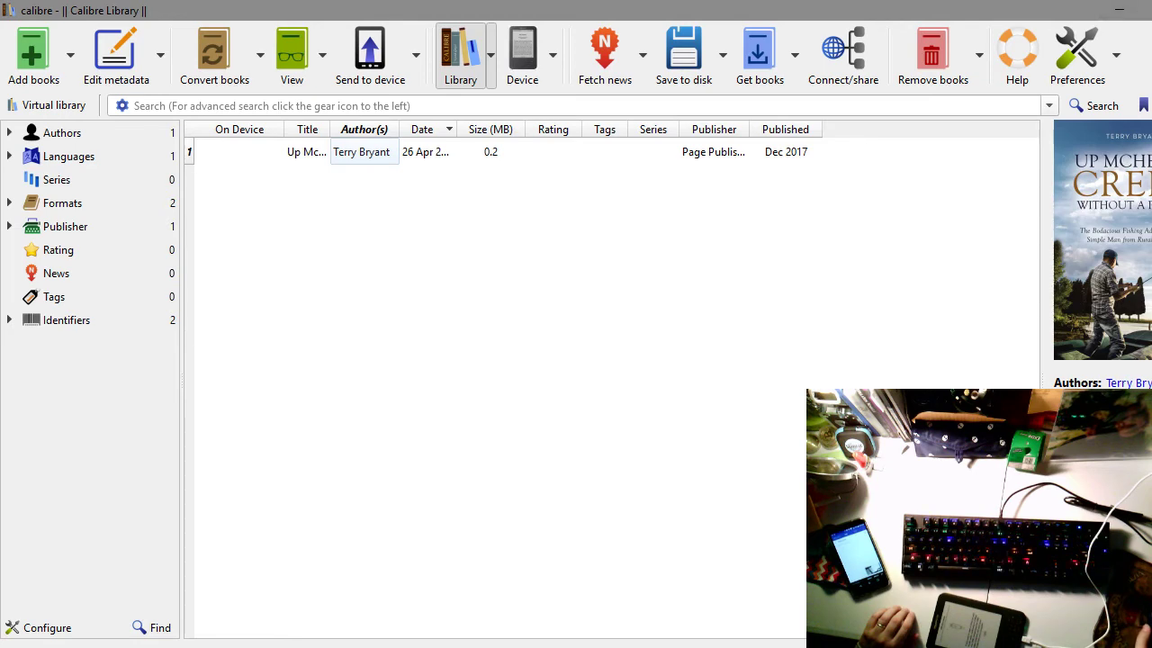
pyautogui.click(1118, 9)
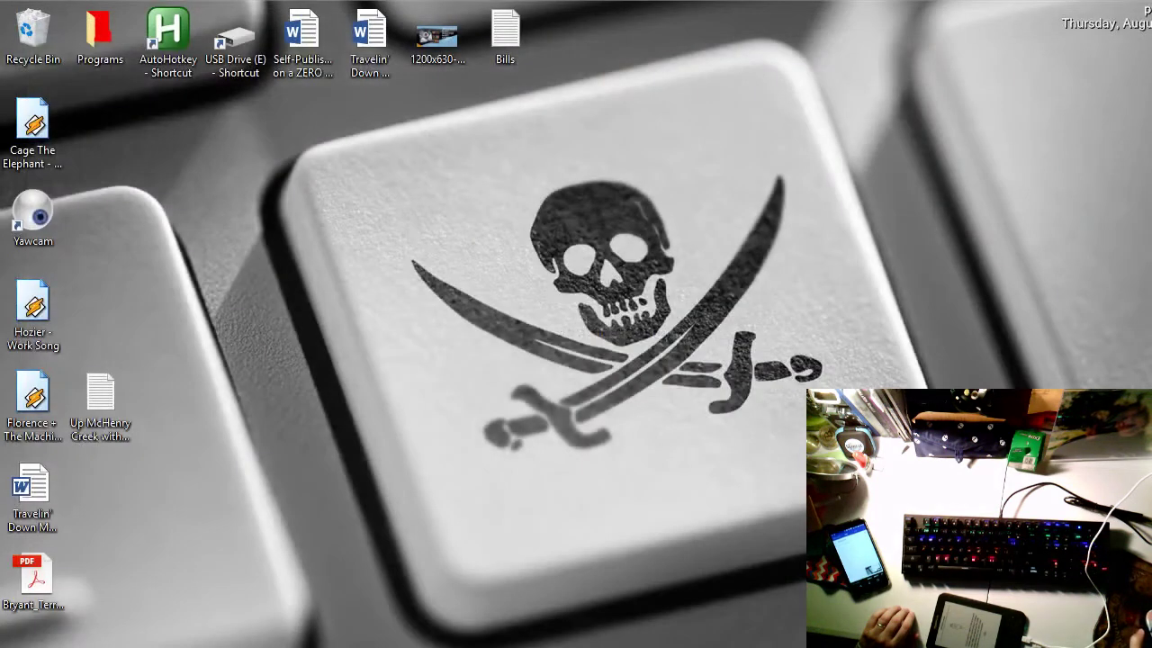
# Step: Copy the web address of the Kindle DRM removal guide from Chrome into an untitled Notepad document, and minimize Notepad
pyautogui.click(611, 642)
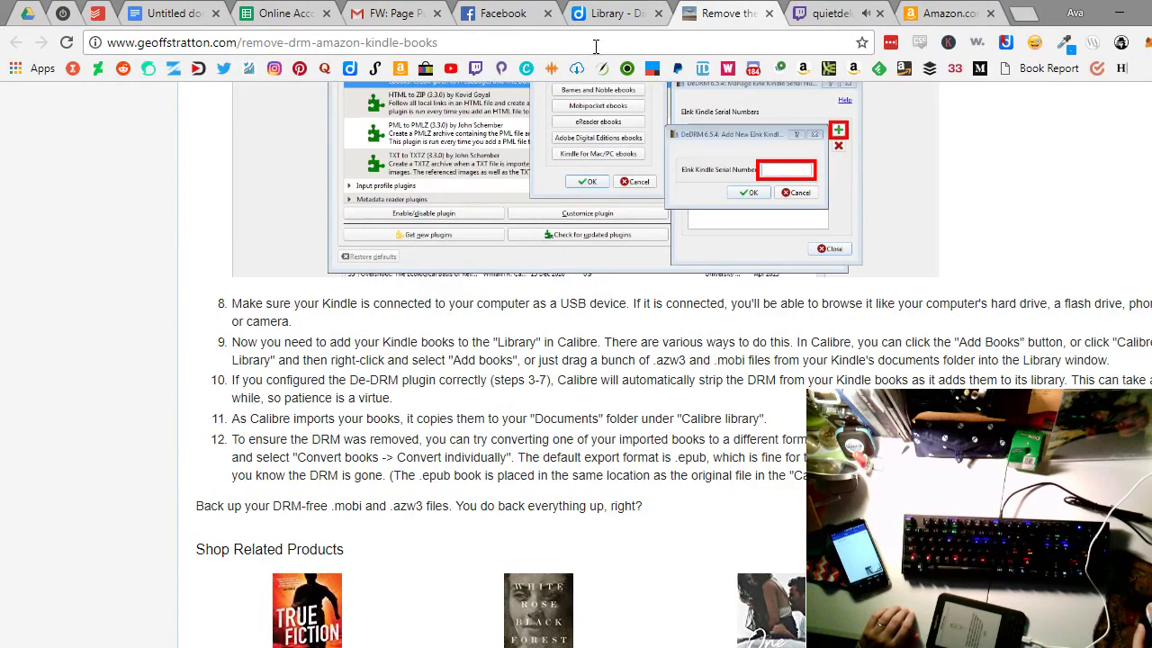
pyautogui.click(591, 41)
pyautogui.hotkey('ctrl', 'c')
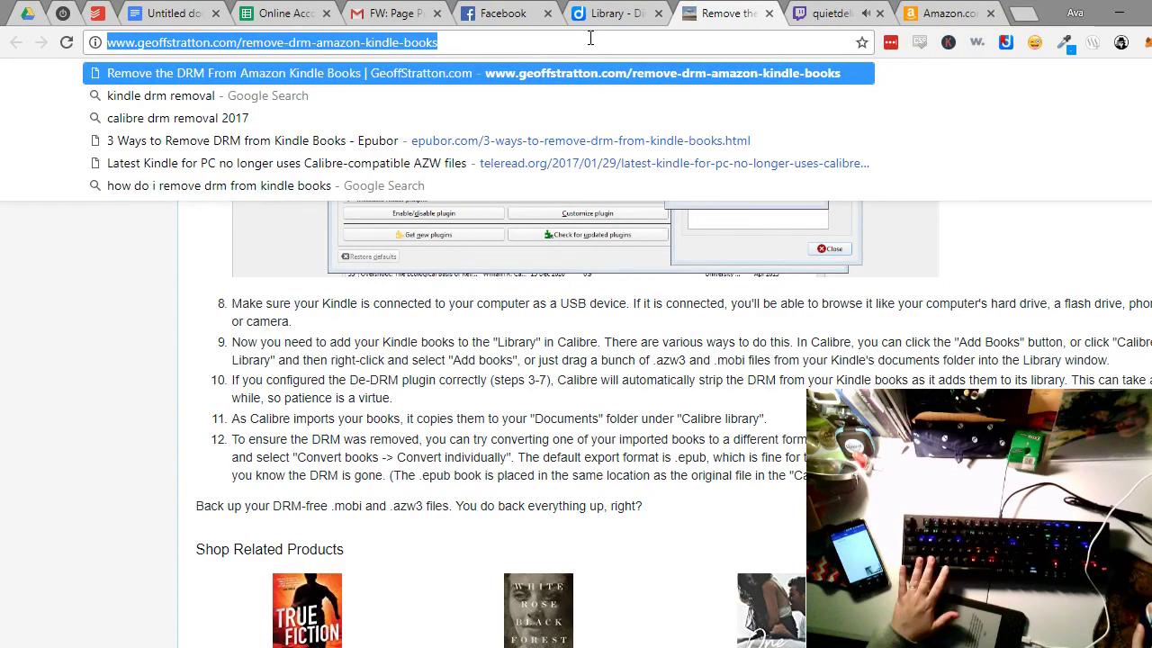
pyautogui.hotkey('ctrl', 'Tab')
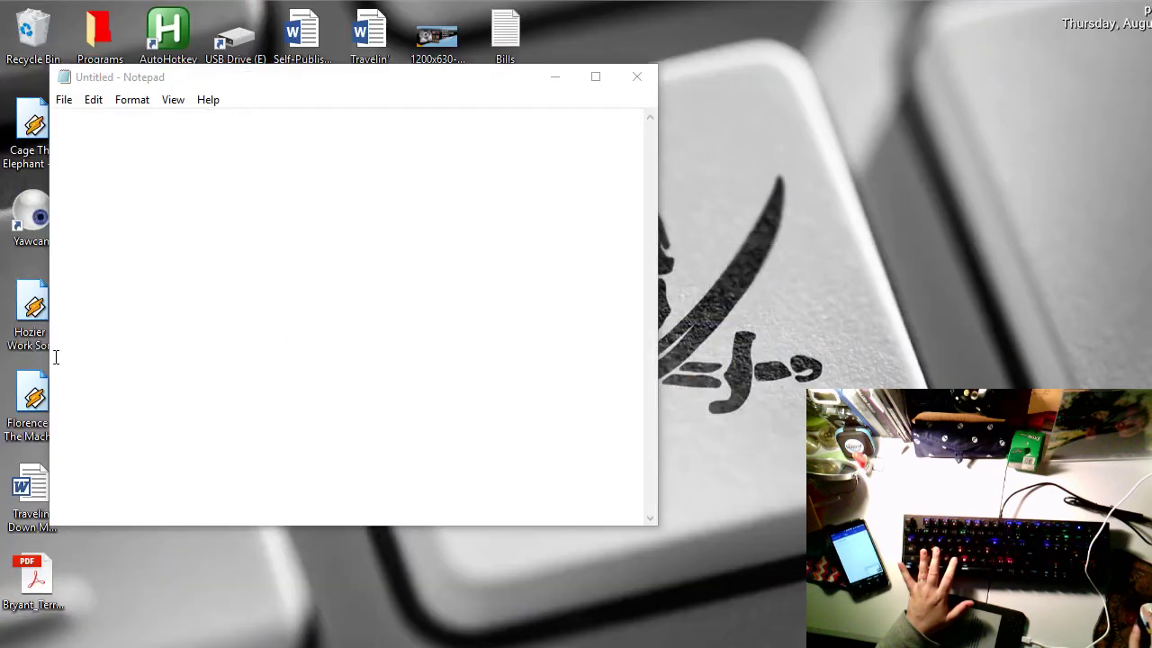
pyautogui.click(85, 318)
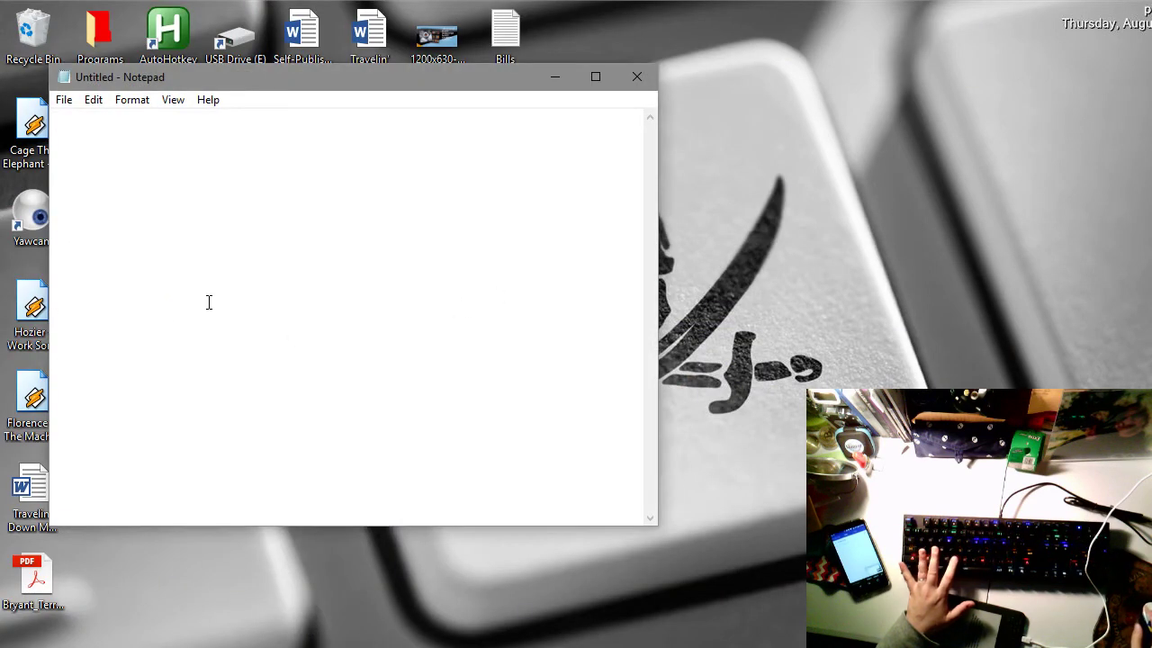
pyautogui.hotkey('ctrl', 'v')
pyautogui.click(556, 78)
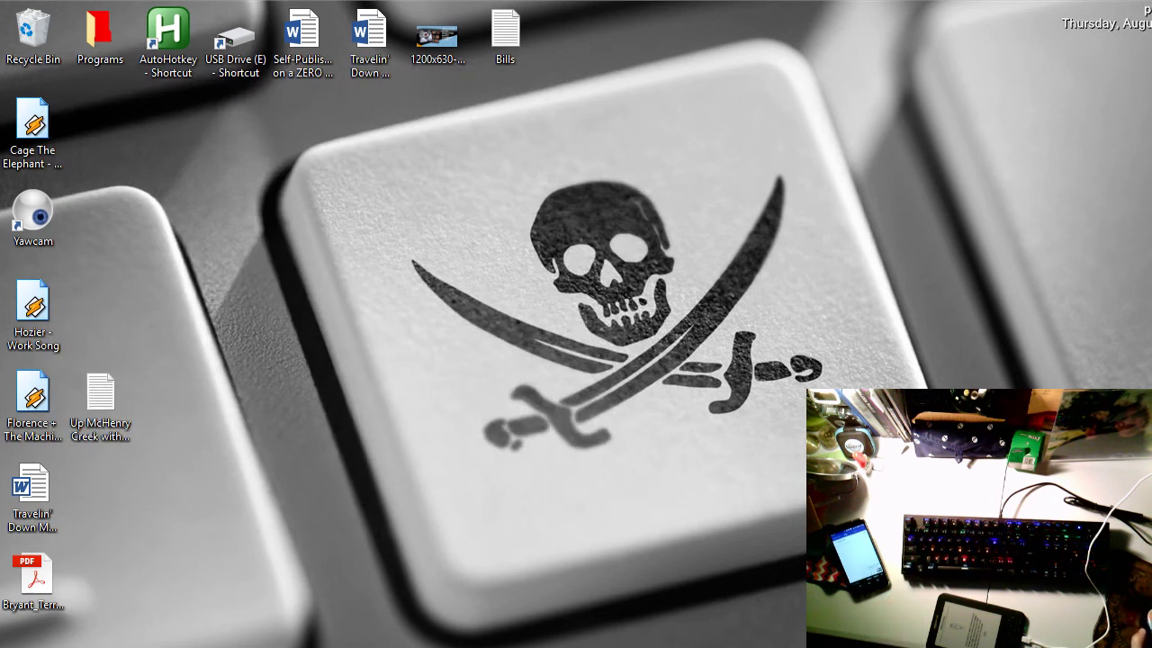
# Step: Switch to the Twitch channel page in Chrome and check the live stream's player
pyautogui.moveTo(482, 643)
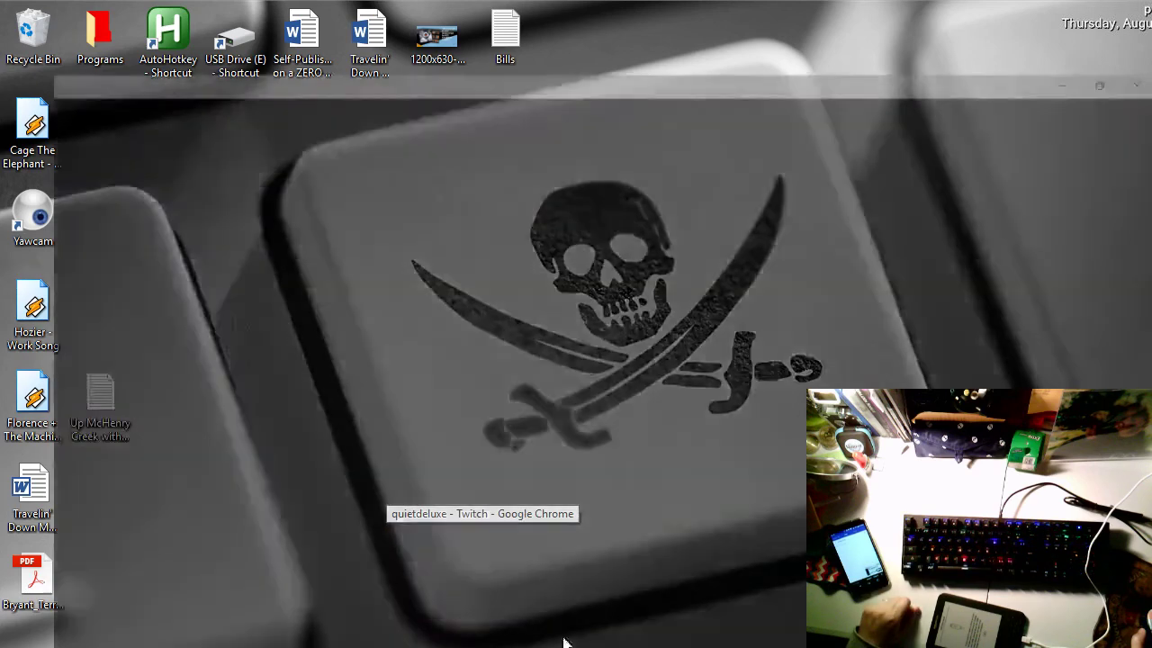
pyautogui.click(563, 635)
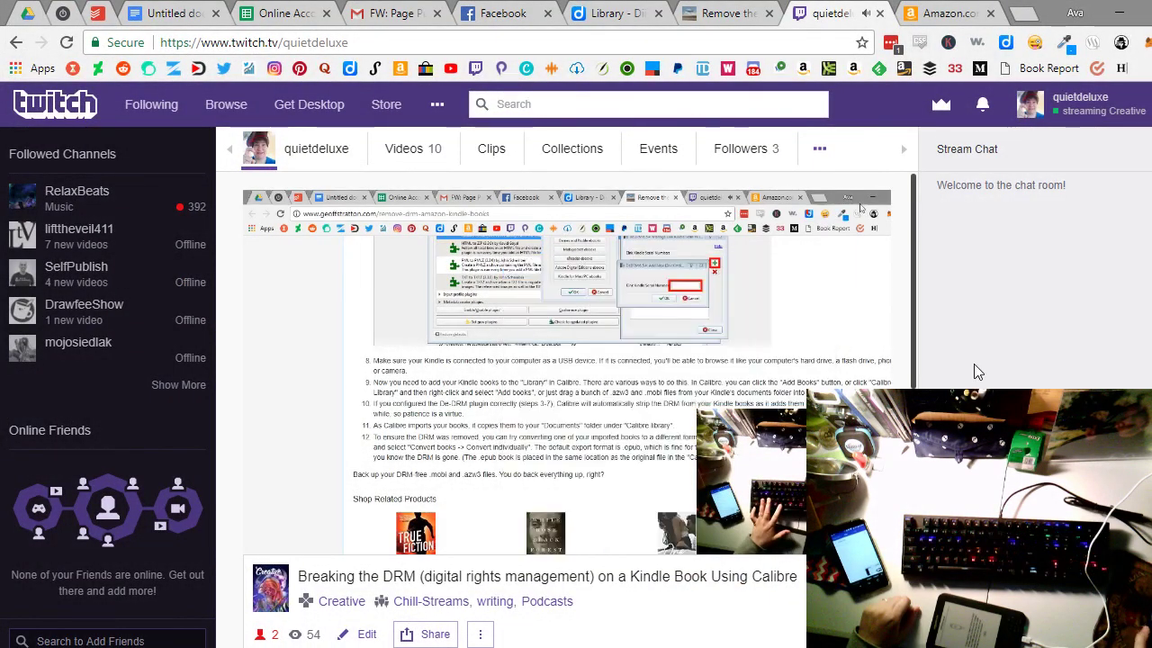
pyautogui.moveTo(414, 482)
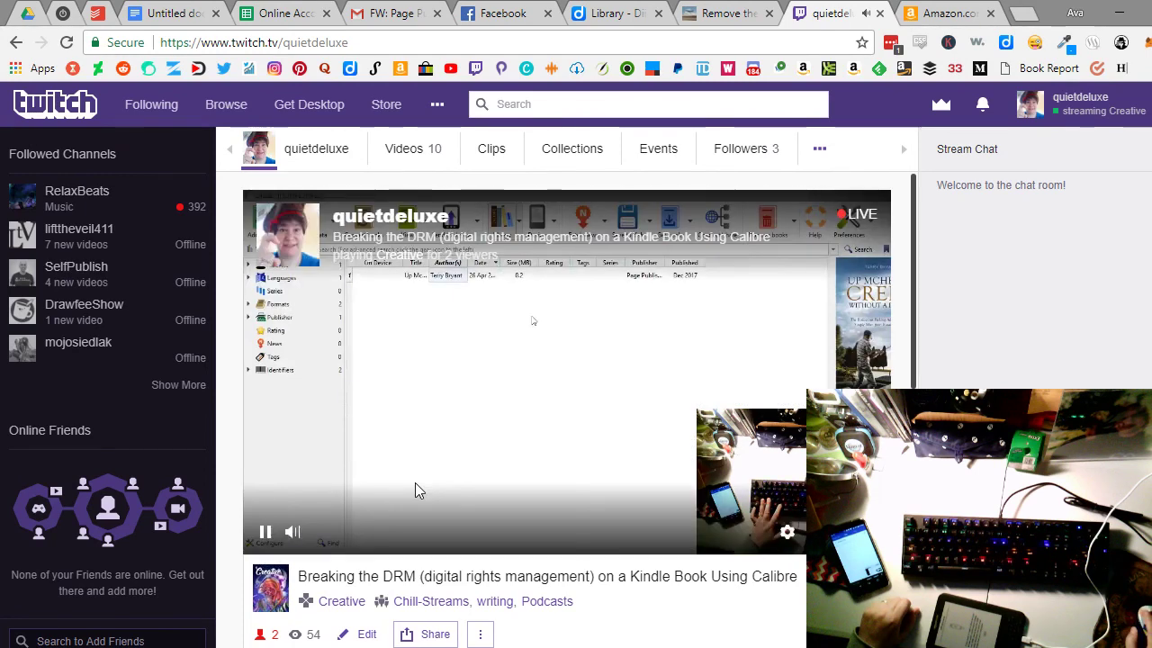